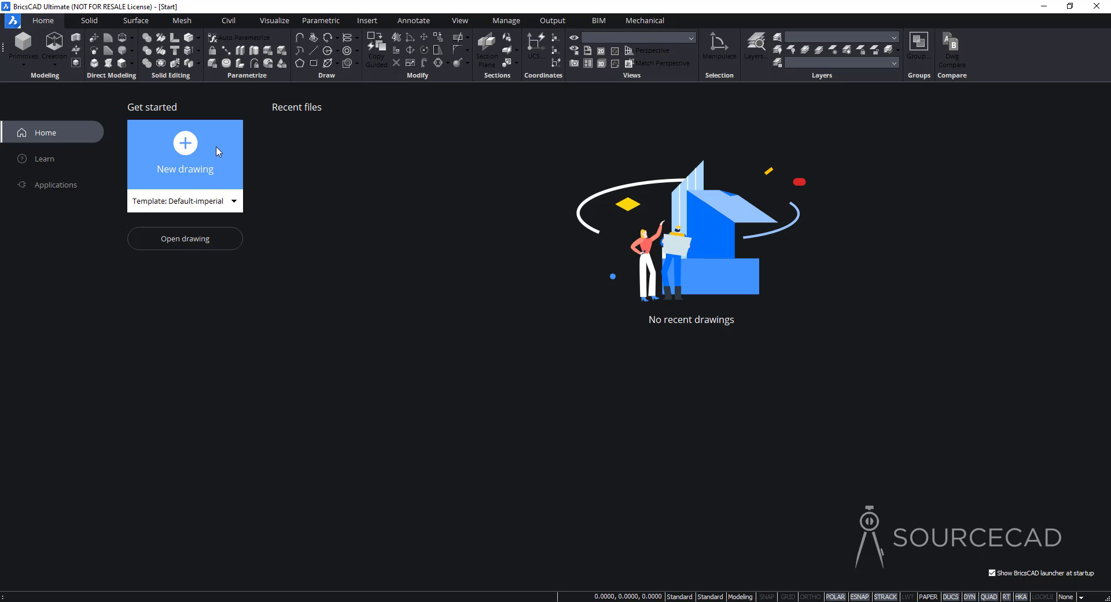
Create a new drawing from the Default-imperial template and hide the properties display to enlarge the drawing area
{"action": "left_click", "coordinate": [175, 146]}
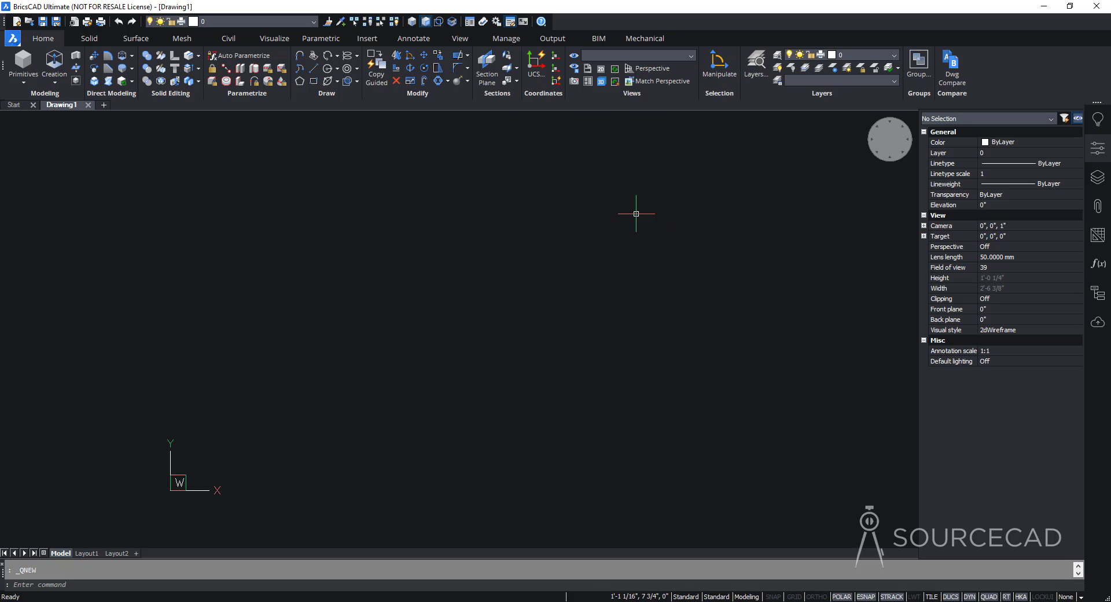
{"action": "left_click", "coordinate": [1097, 147]}
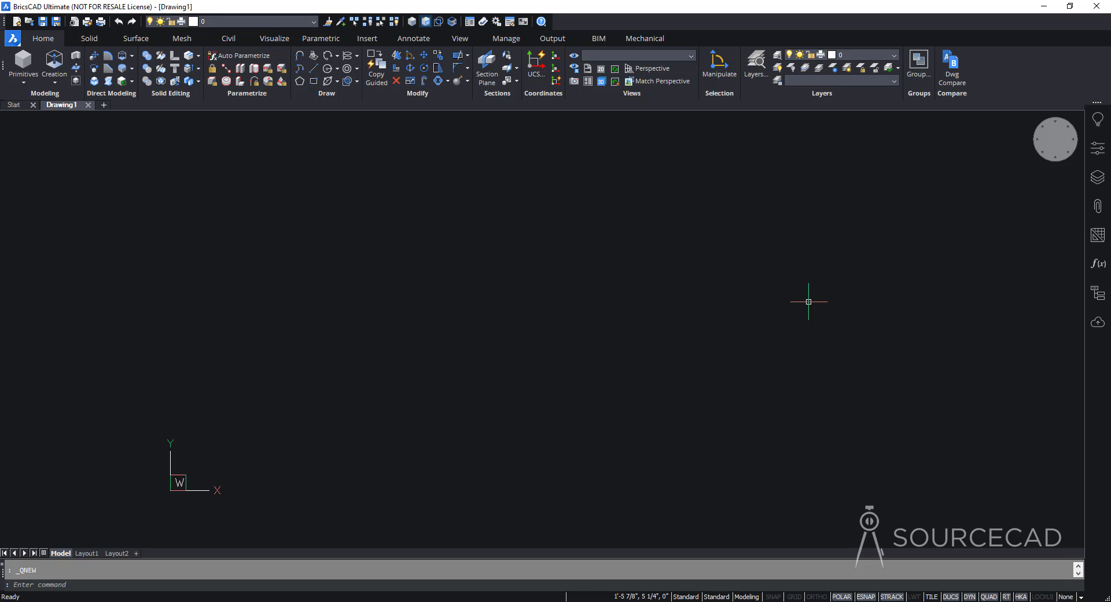
Draw a circle with a 5-inch radius in the middle of the empty drawing area
{"action": "left_click", "coordinate": [328, 68]}
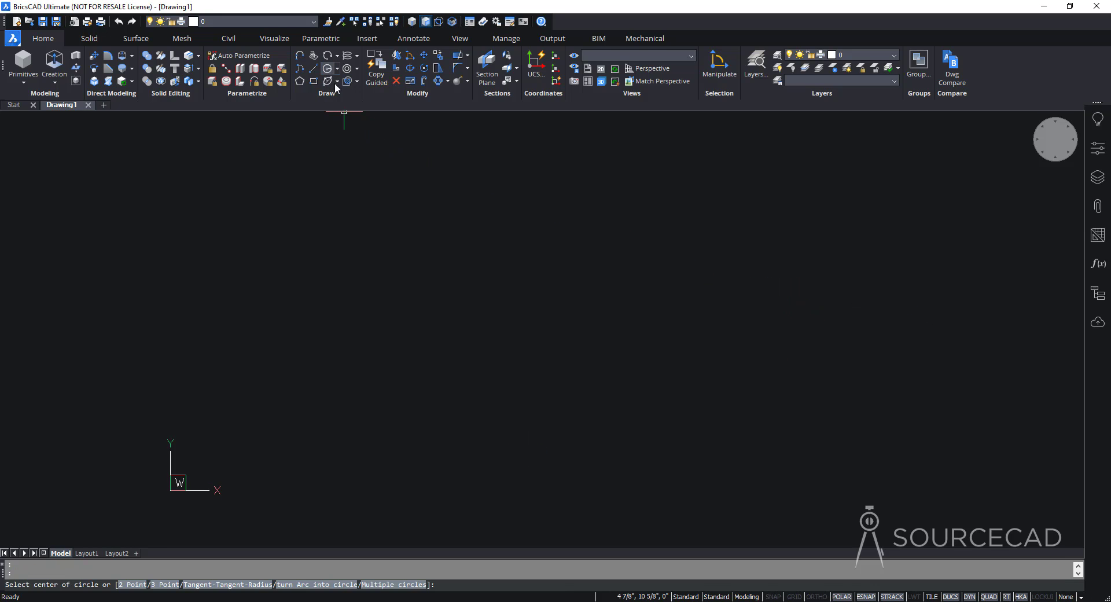
{"action": "left_click", "coordinate": [477, 293]}
{"action": "type", "text": "5"}
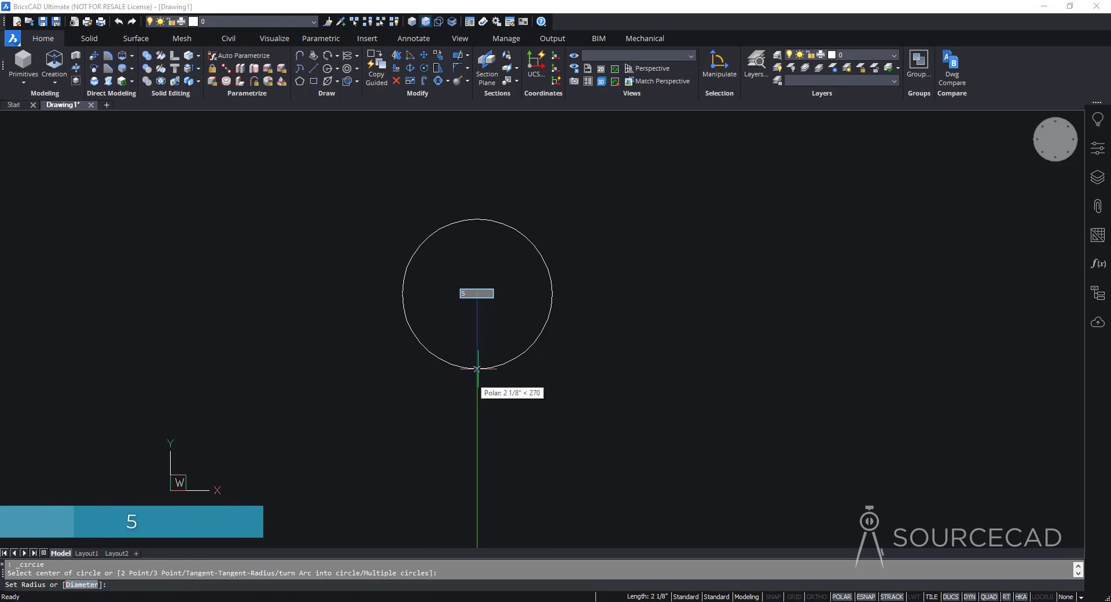
{"action": "key", "text": "Return"}
{"action": "scroll", "coordinate": [498, 298], "scroll_direction": "up", "scroll_amount": 1}
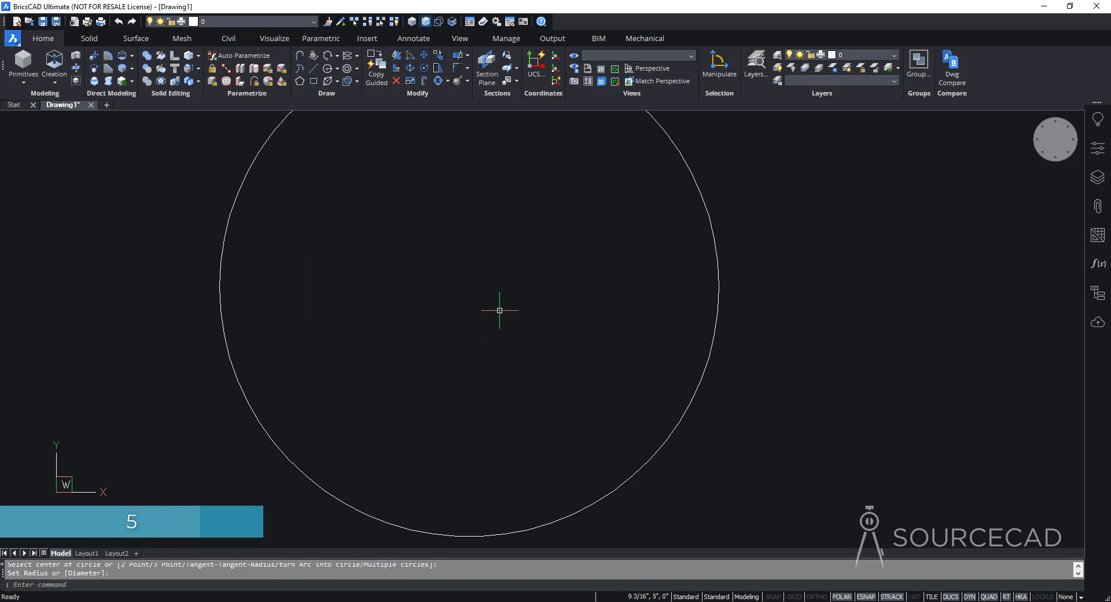
{"action": "scroll", "coordinate": [498, 301], "scroll_direction": "down", "scroll_amount": 3}
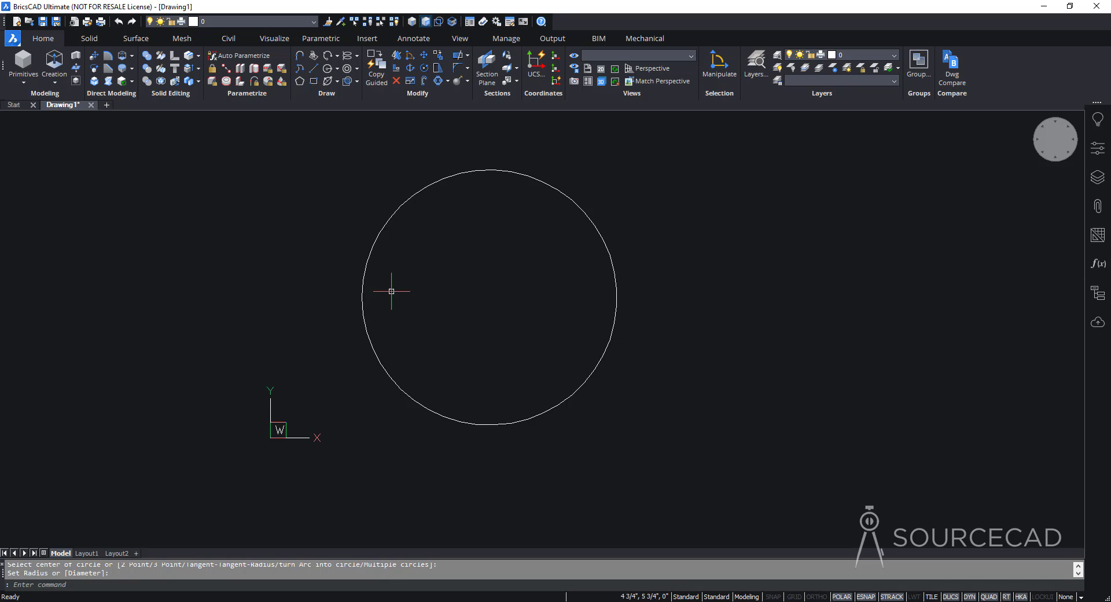
Extrude the circle to a height of 5 inches, viewing it from an isometric direction
{"action": "left_click", "coordinate": [56, 85]}
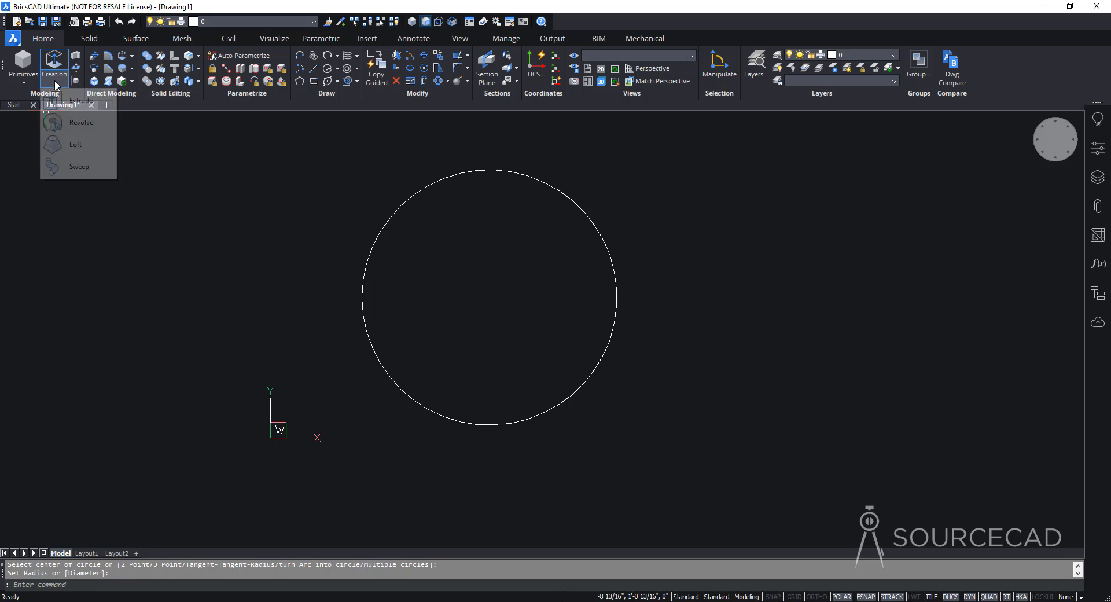
{"action": "left_click", "coordinate": [85, 103]}
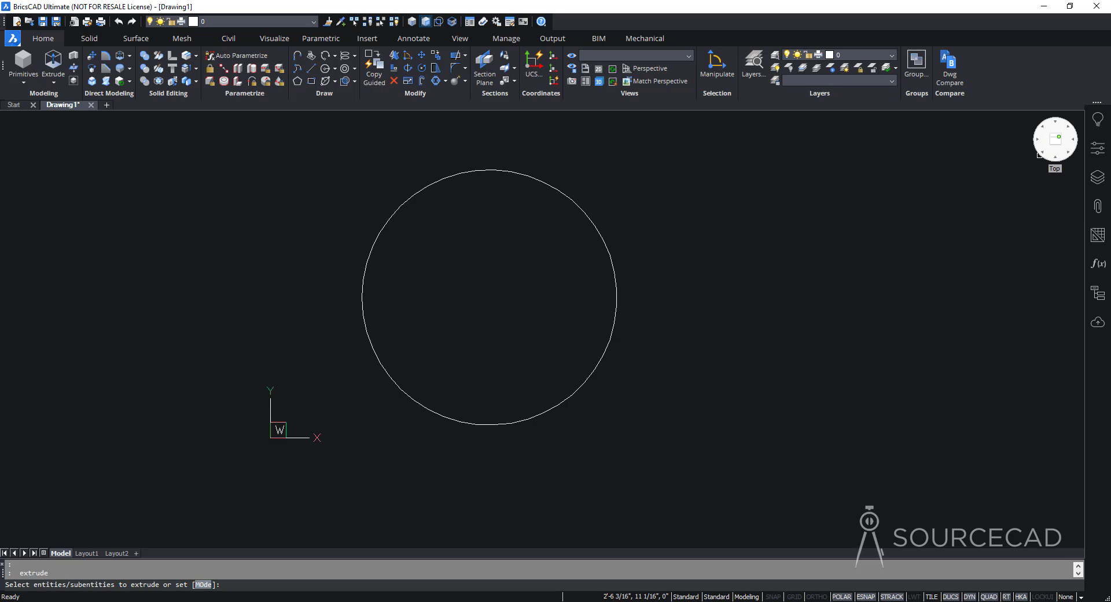
{"action": "left_click", "coordinate": [1040, 154]}
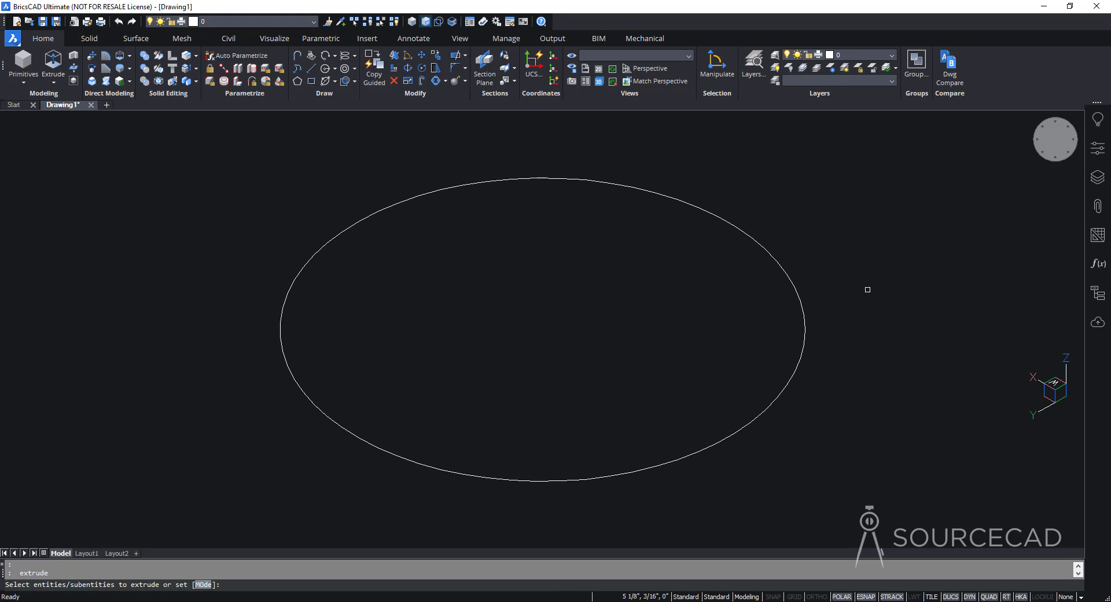
{"action": "scroll", "coordinate": [625, 315], "scroll_direction": "up", "scroll_amount": 2}
{"action": "scroll", "coordinate": [624, 315], "scroll_direction": "down", "scroll_amount": 3}
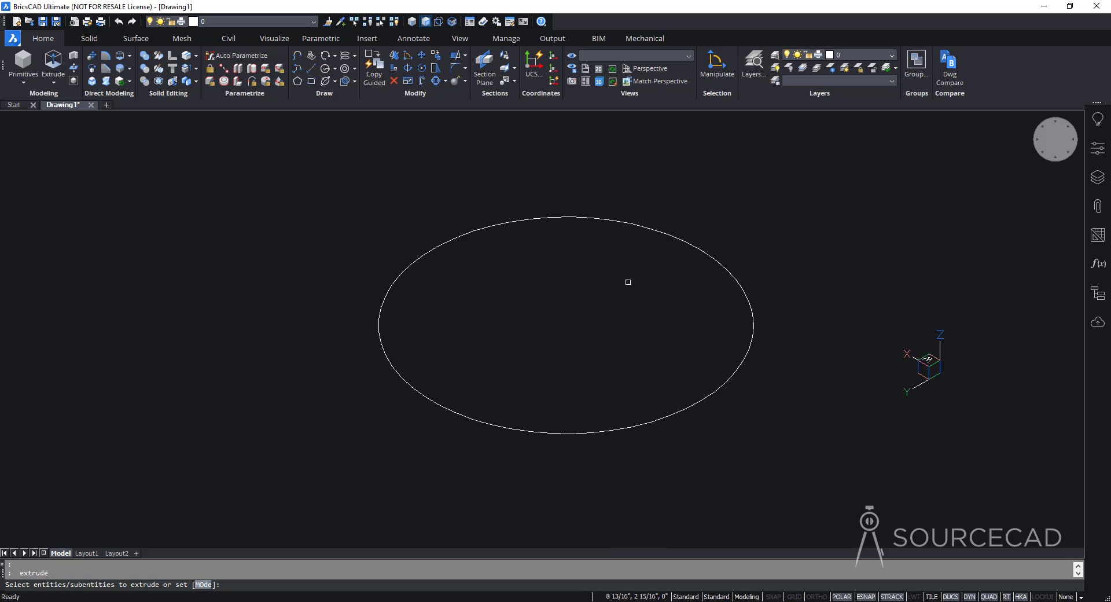
{"action": "left_click", "coordinate": [622, 219]}
{"action": "key", "text": "Return"}
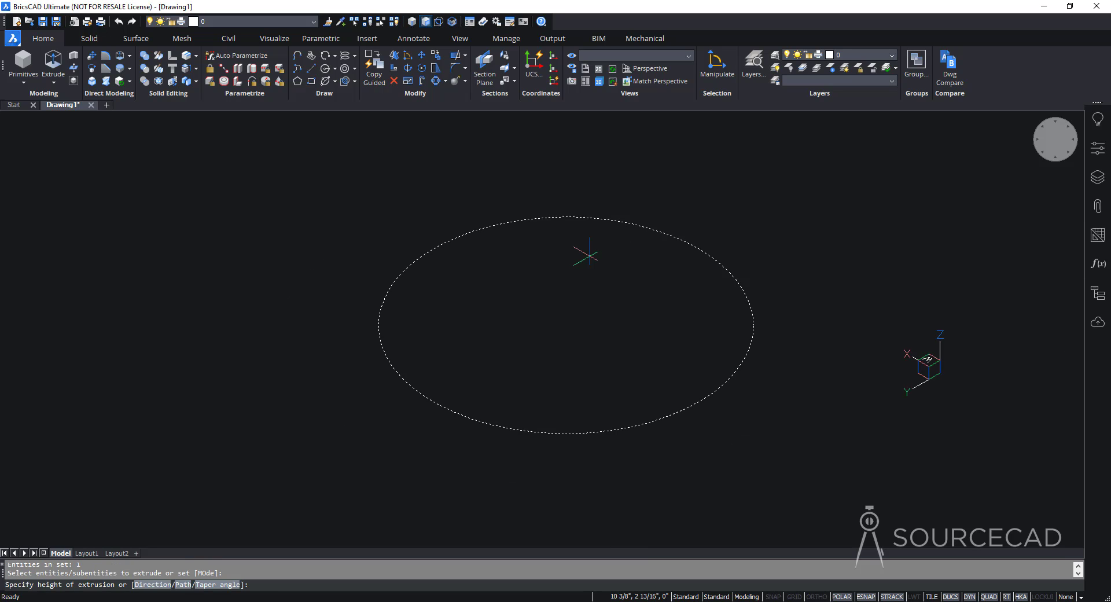
{"action": "type", "text": "5"}
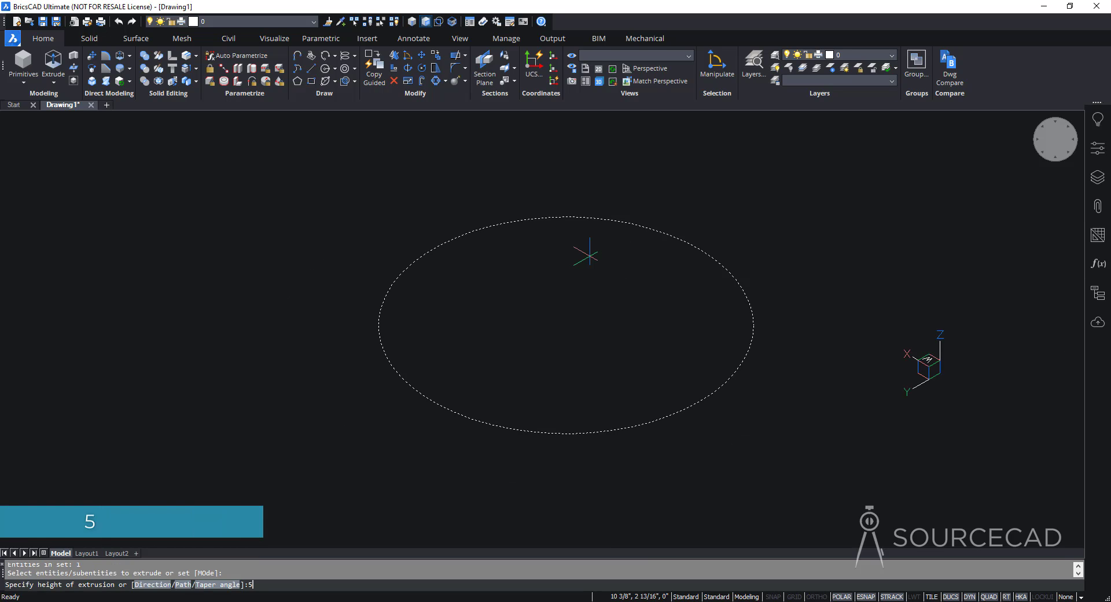
{"action": "key", "text": "Return"}
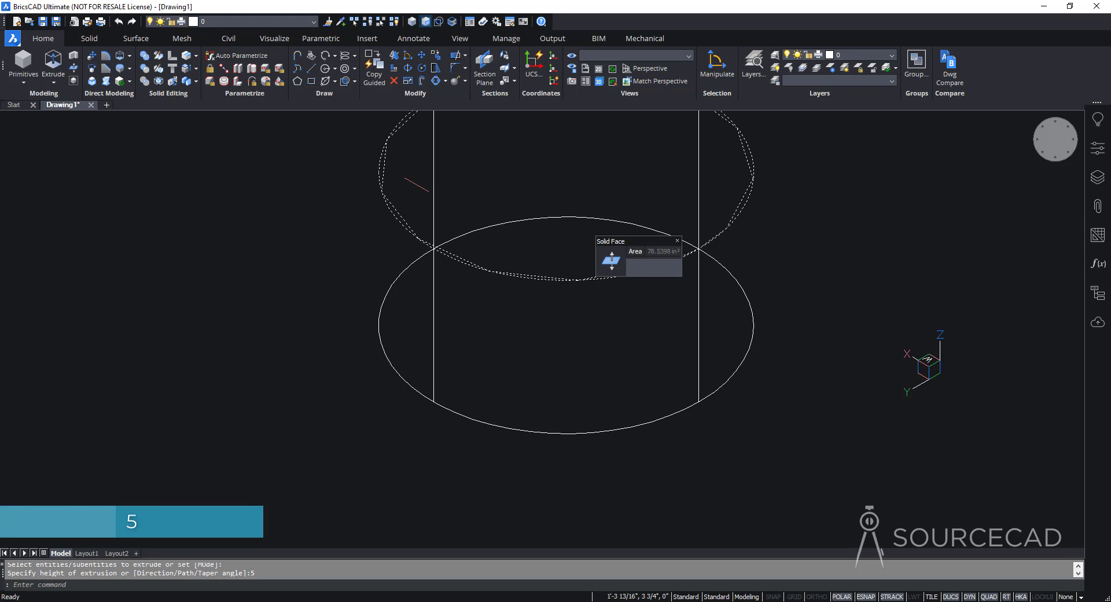
Switch the visual style of the cylinder's view to Modeling
{"action": "scroll", "coordinate": [330, 293], "scroll_direction": "up", "scroll_amount": 1}
{"action": "scroll", "coordinate": [330, 292], "scroll_direction": "down", "scroll_amount": 4}
{"action": "middle_click_drag", "start_coordinate": [453, 234], "coordinate": [533, 266]}
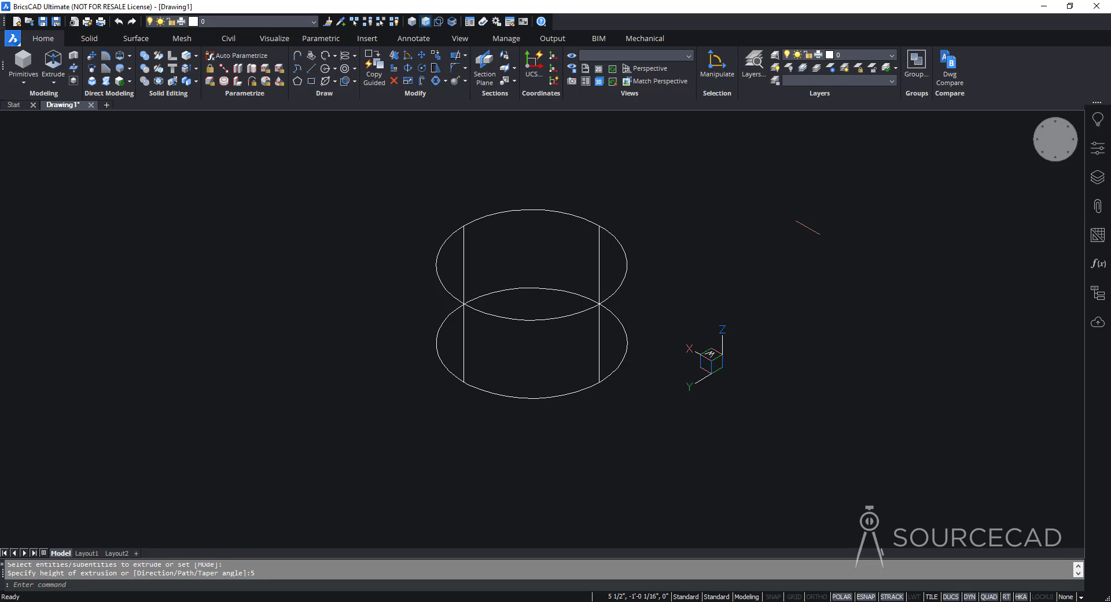
{"action": "right_click", "coordinate": [1050, 139]}
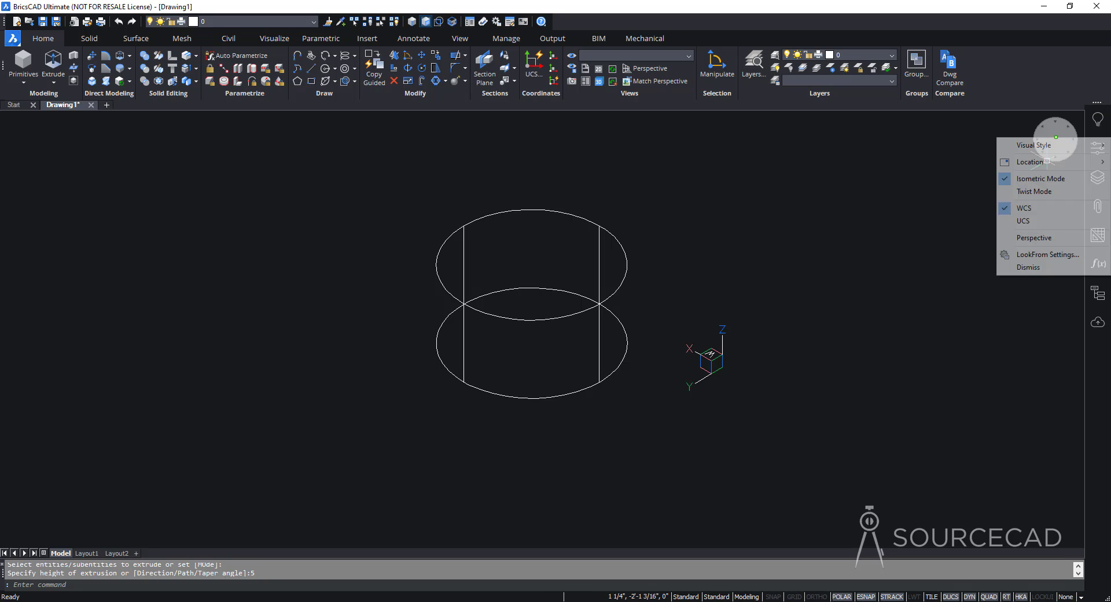
{"action": "mouse_move", "coordinate": [1030, 148]}
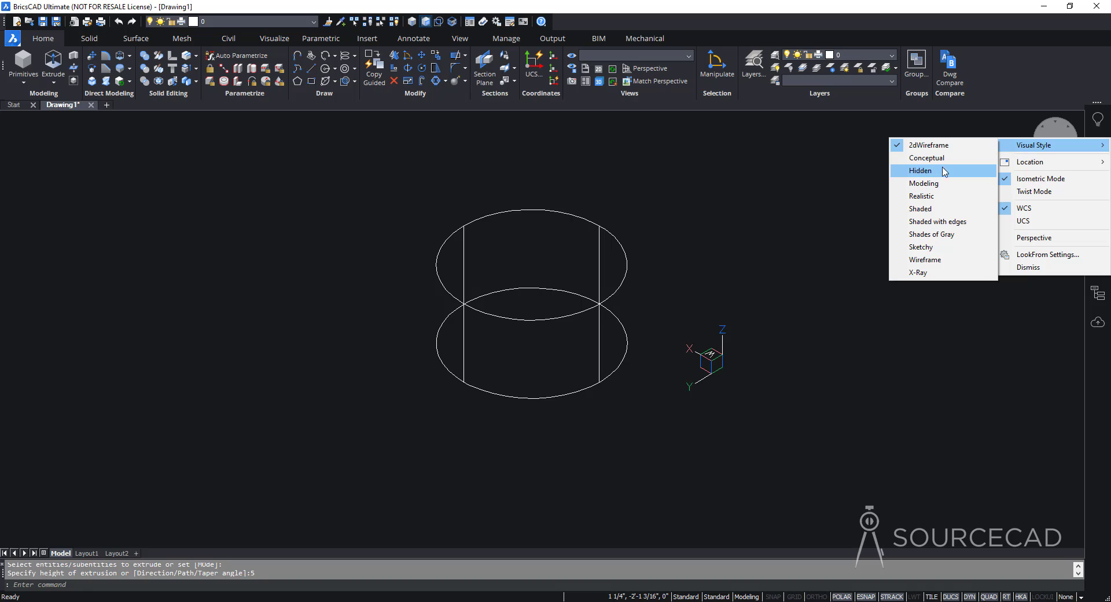
{"action": "left_click", "coordinate": [923, 184]}
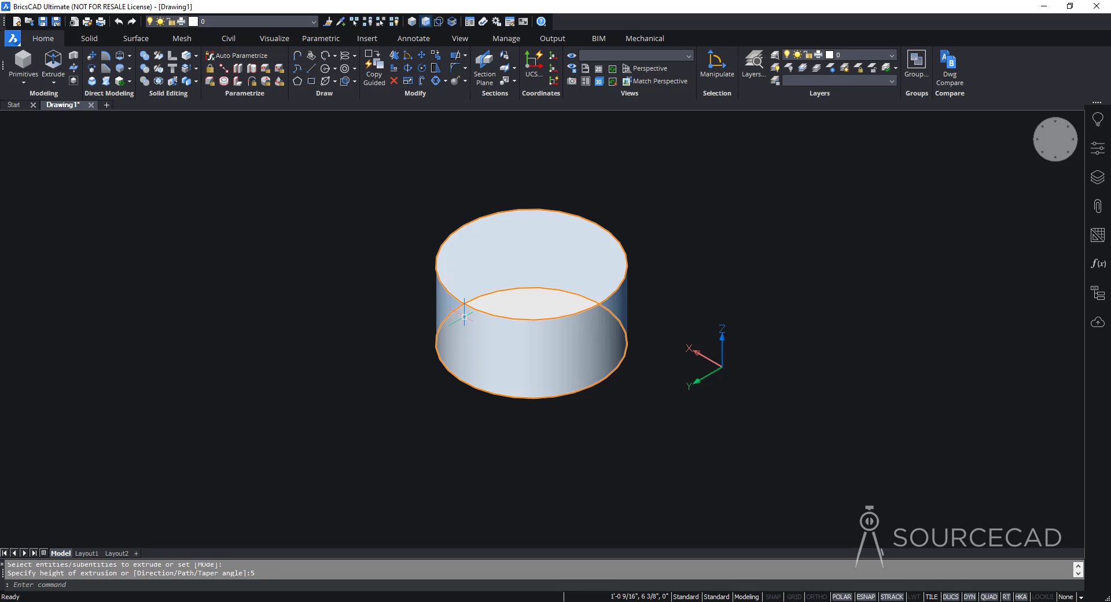
Fillet the cylinder's upper circular edge with a 2-inch radius
{"action": "mouse_move", "coordinate": [437, 278]}
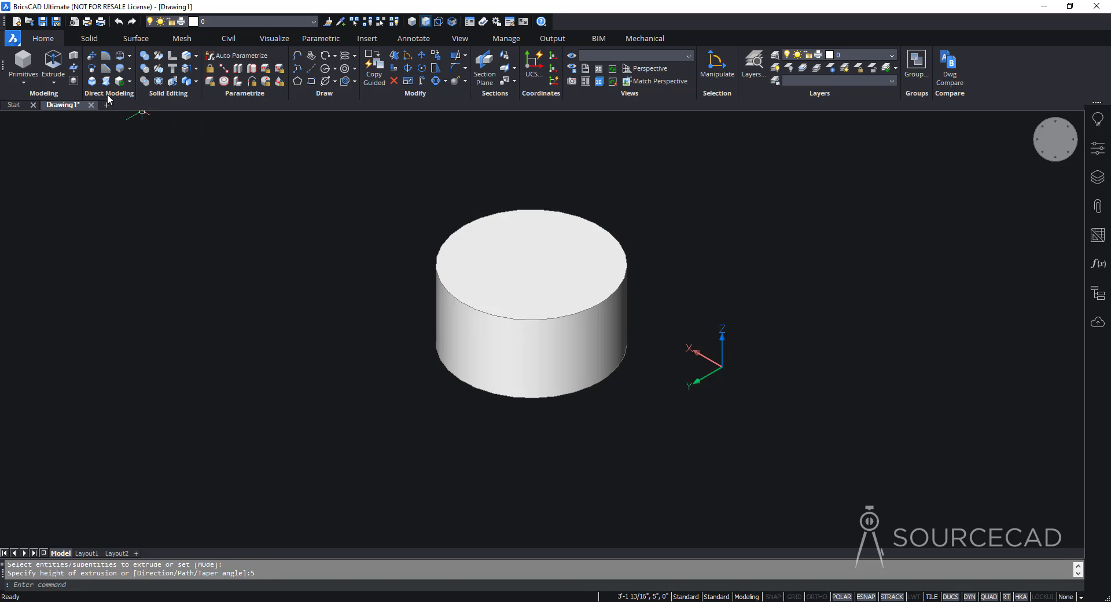
{"action": "left_click", "coordinate": [106, 56]}
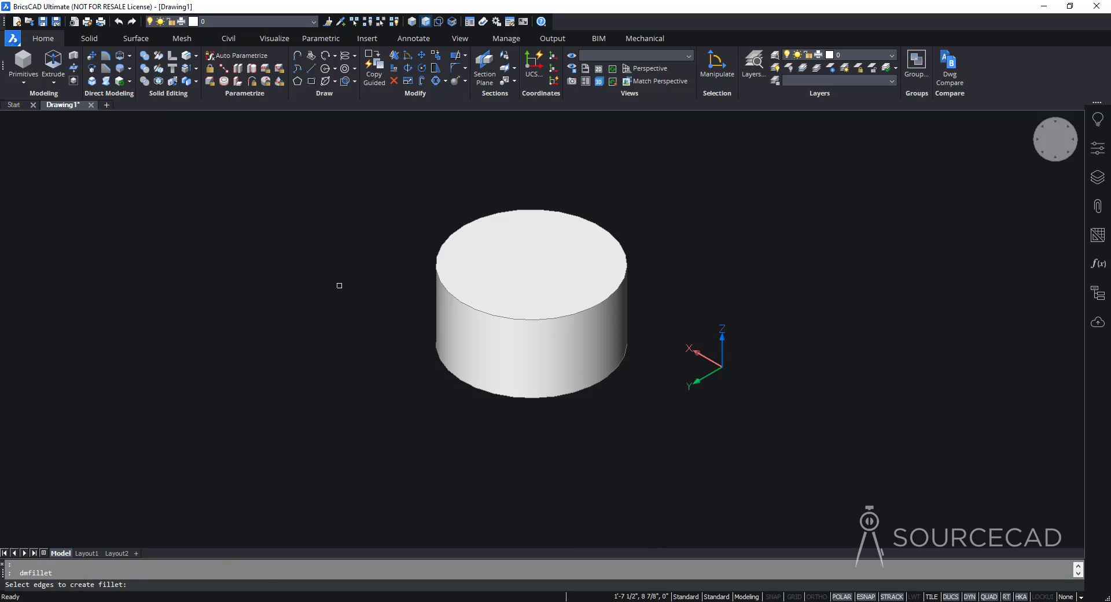
{"action": "left_click", "coordinate": [445, 286]}
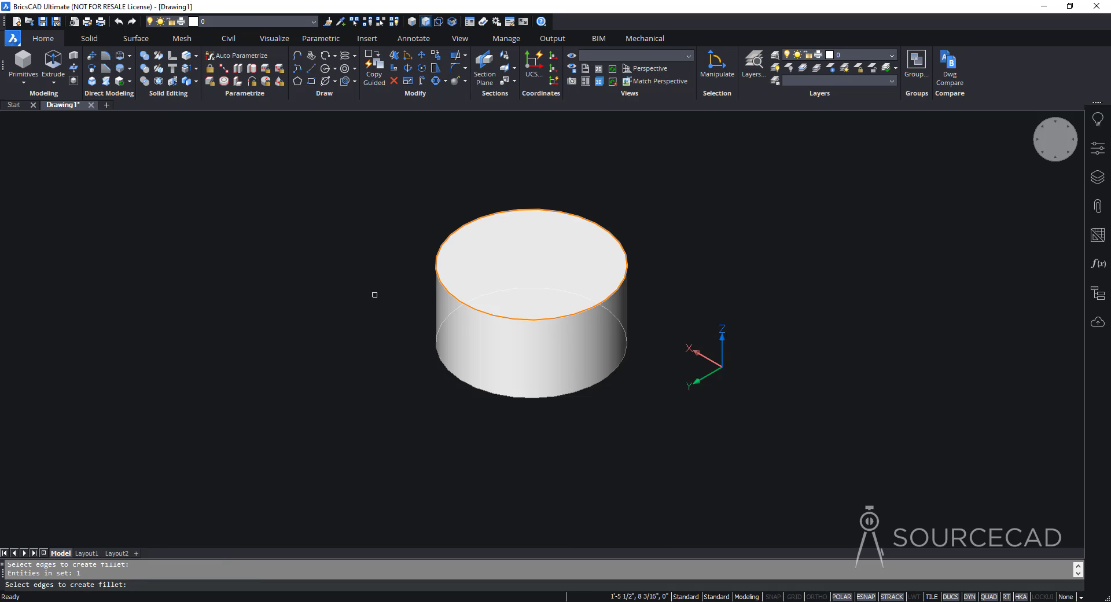
{"action": "key", "text": "Return"}
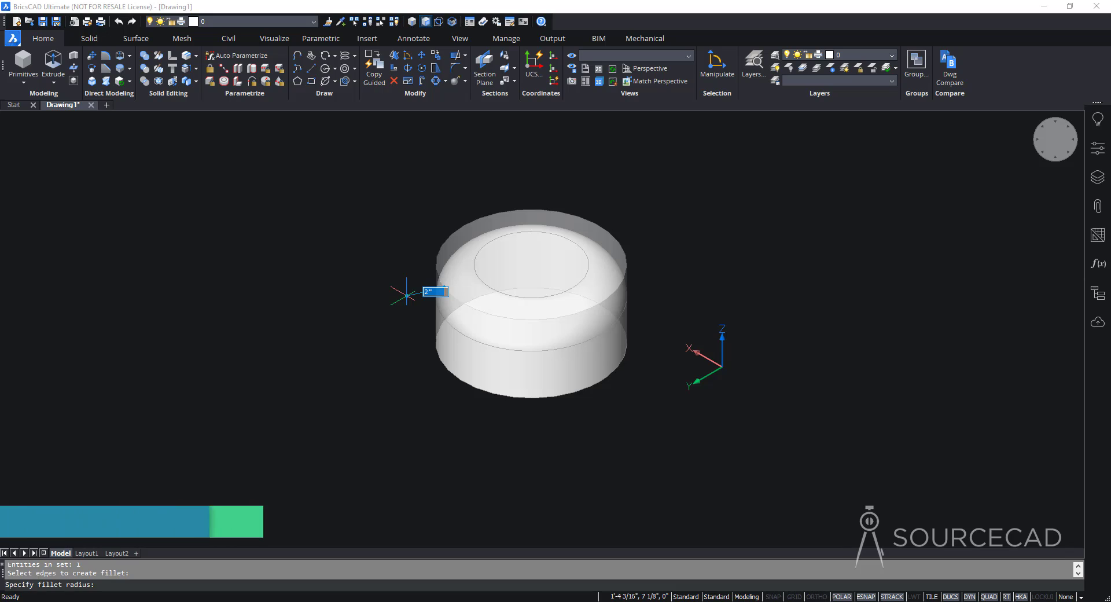
{"action": "type", "text": "2"}
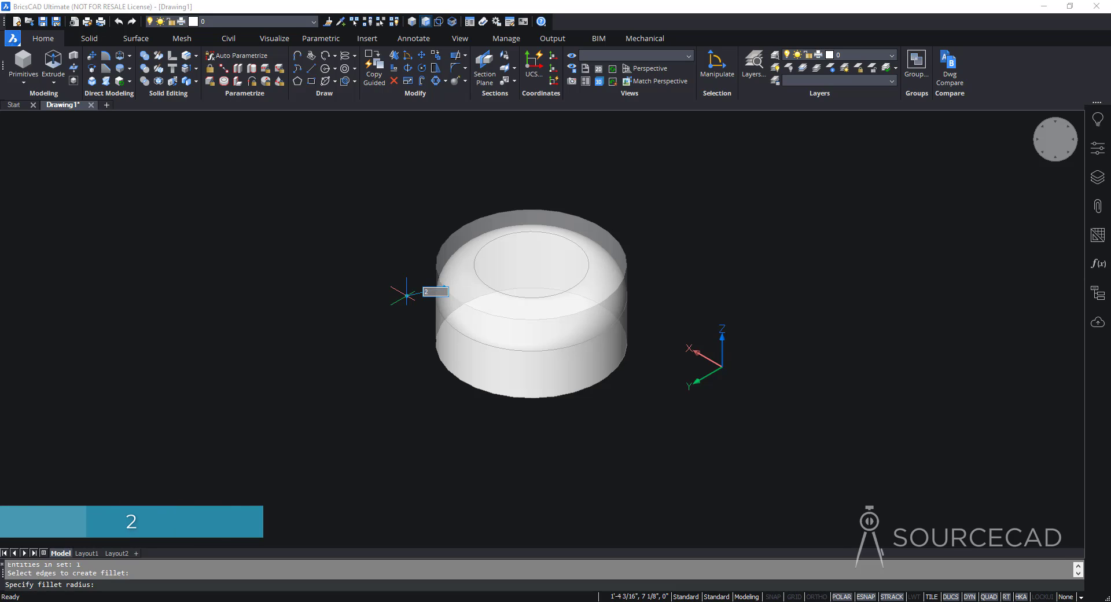
{"action": "key", "text": "Return"}
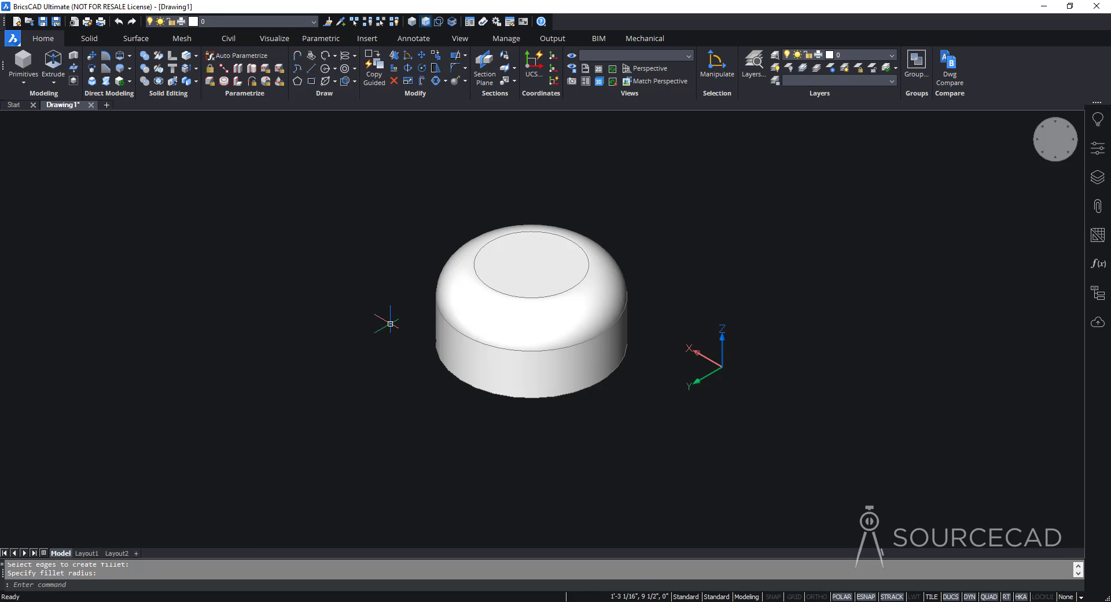
Draw a 2-inch-radius circle centred on the solid's flat top face, with Dynamic UCS turned on
{"action": "mouse_move", "coordinate": [532, 254]}
{"action": "left_click", "coordinate": [325, 68]}
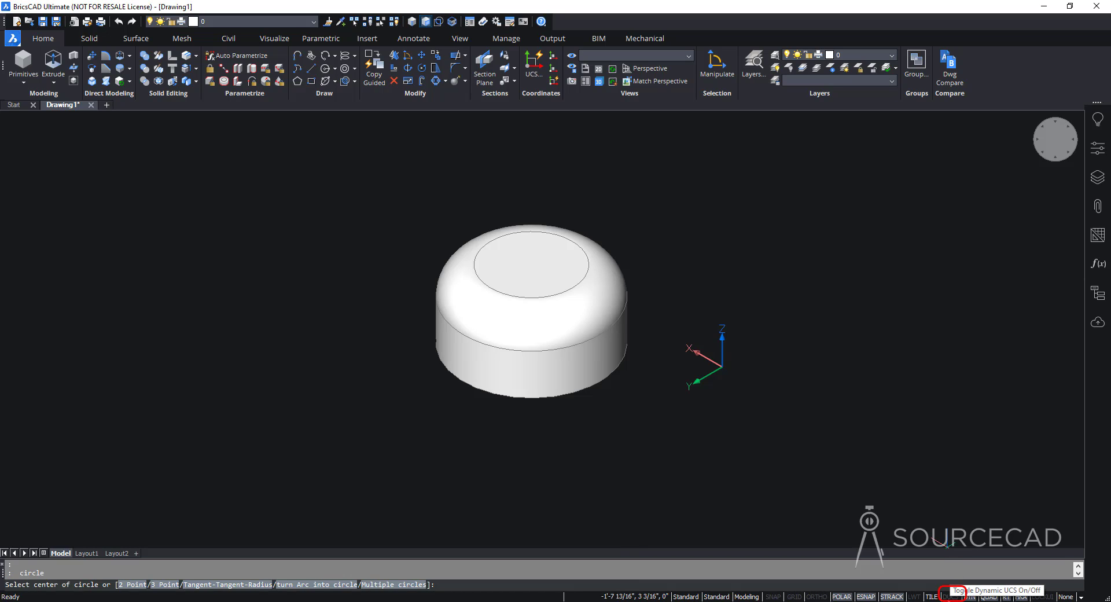
{"action": "left_click", "coordinate": [950, 595]}
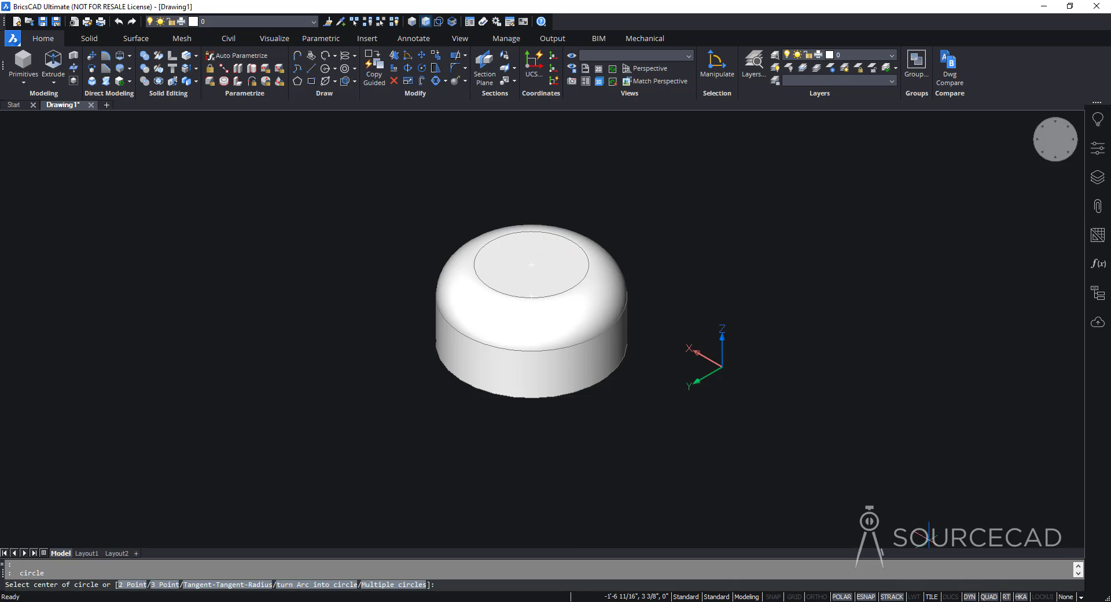
{"action": "left_click", "coordinate": [949, 596]}
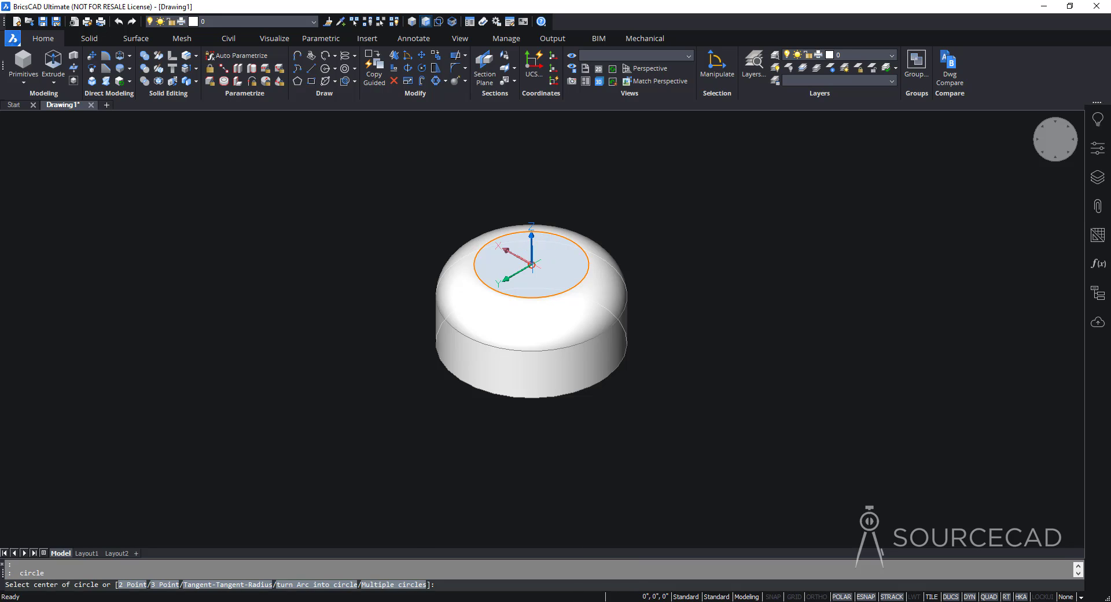
{"action": "left_click", "coordinate": [531, 265]}
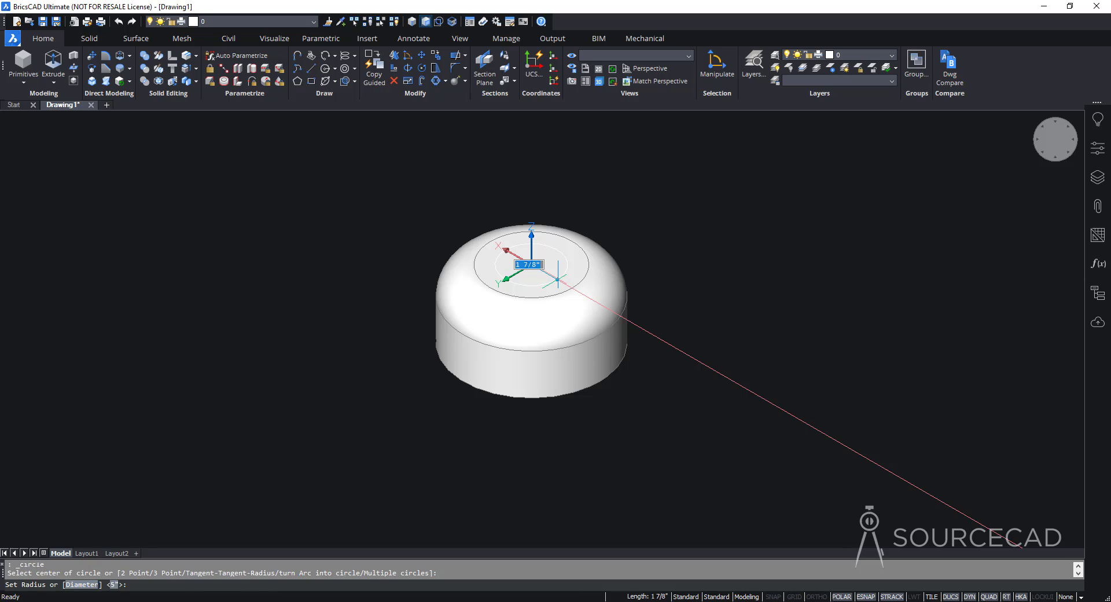
{"action": "type", "text": "2"}
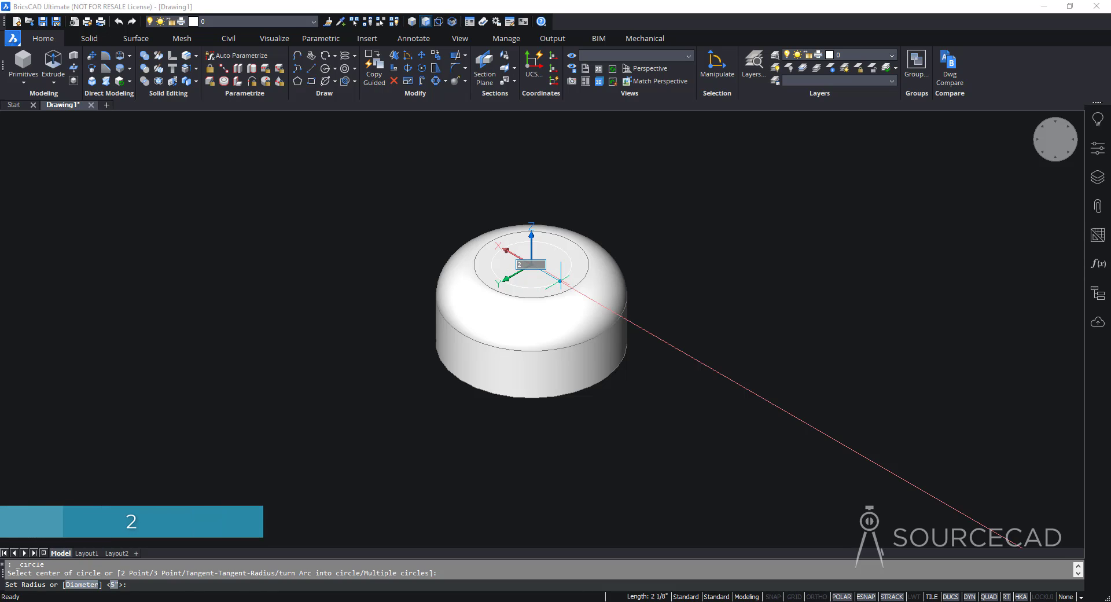
{"action": "key", "text": "Return"}
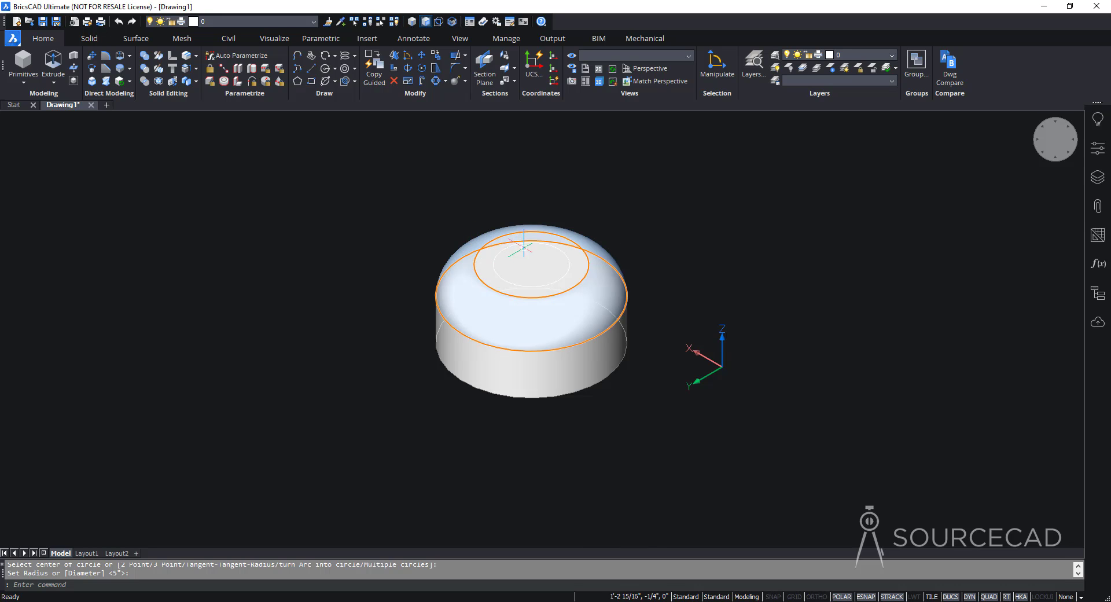
Imprint the 2-inch-radius circle onto the solid's flat top face, deleting the source circle
{"action": "mouse_move", "coordinate": [521, 243]}
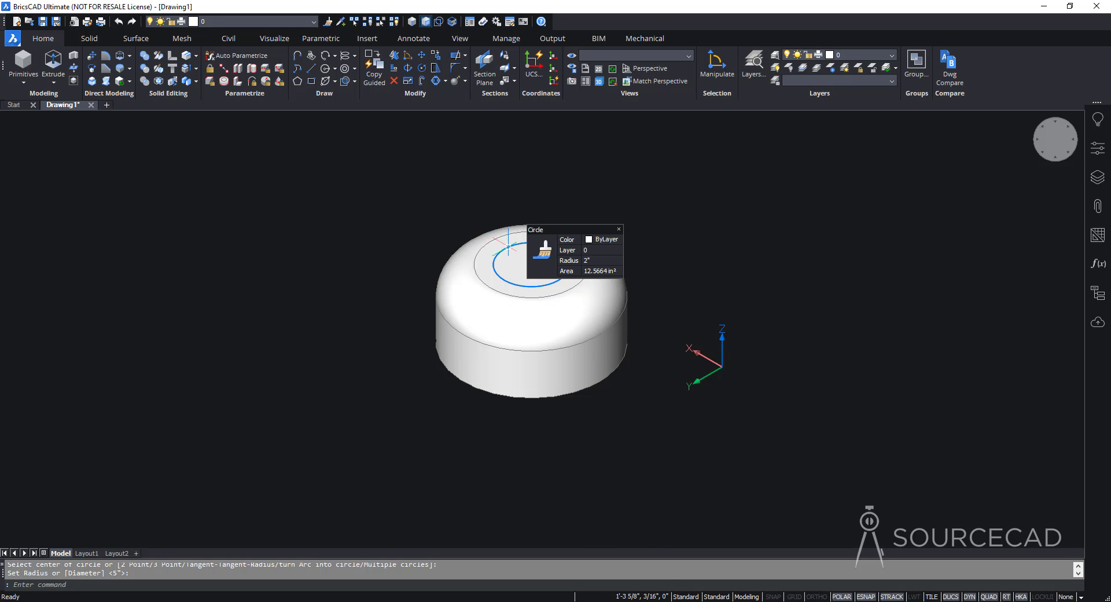
{"action": "mouse_move", "coordinate": [465, 301]}
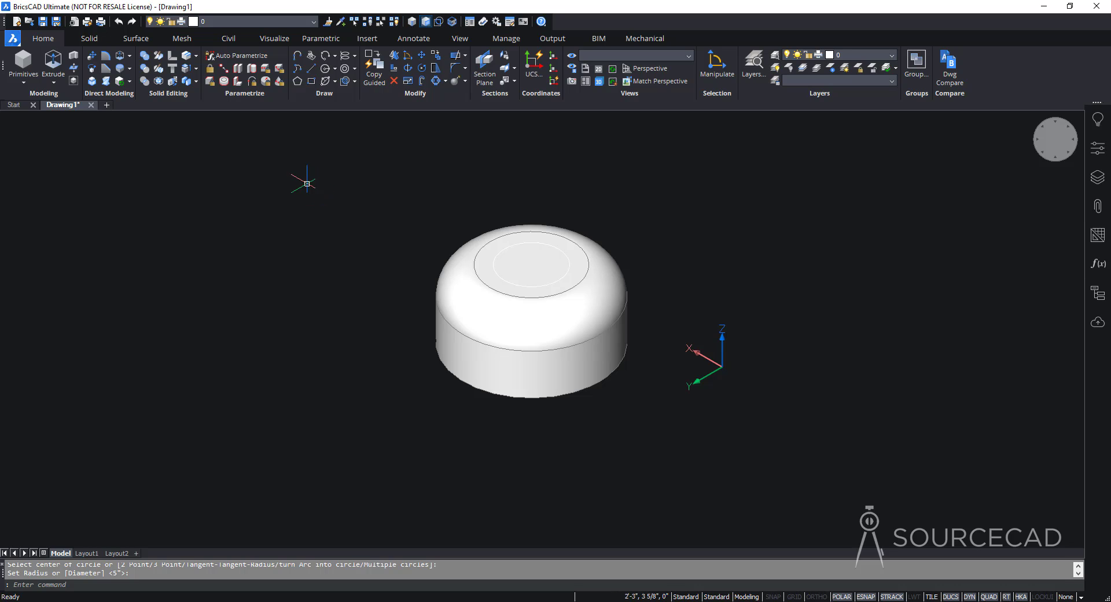
{"action": "left_click", "coordinate": [197, 55]}
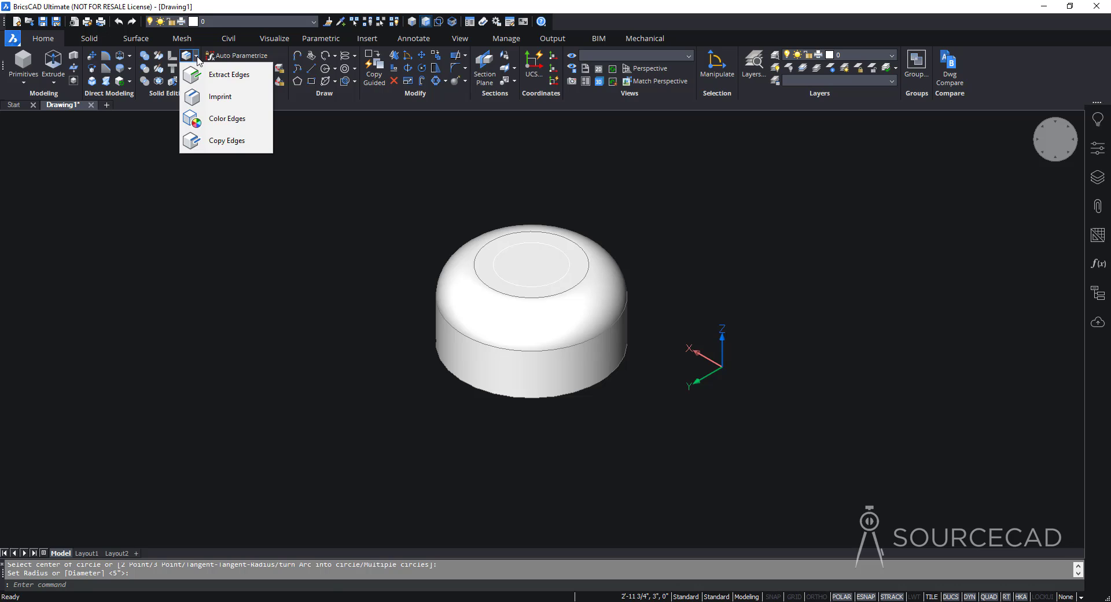
{"action": "left_click", "coordinate": [237, 97]}
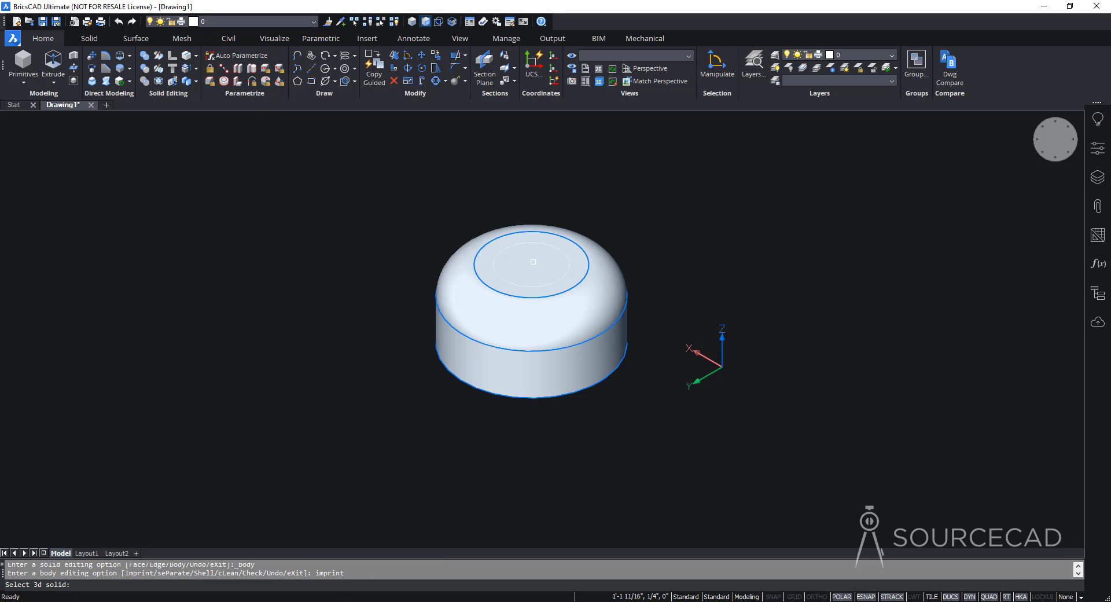
{"action": "left_click", "coordinate": [529, 264]}
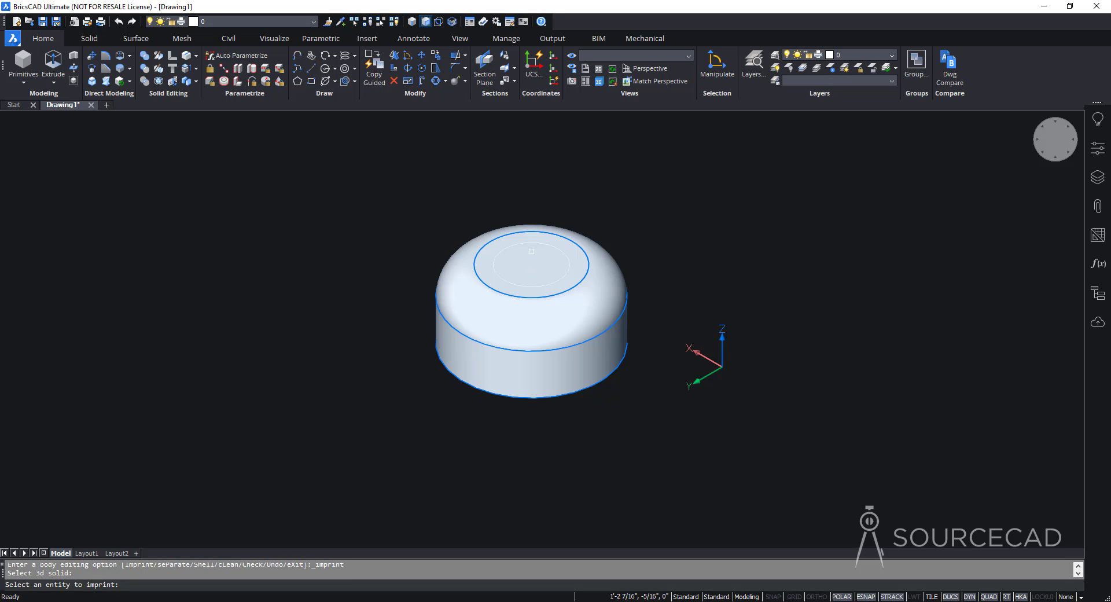
{"action": "left_click", "coordinate": [537, 243]}
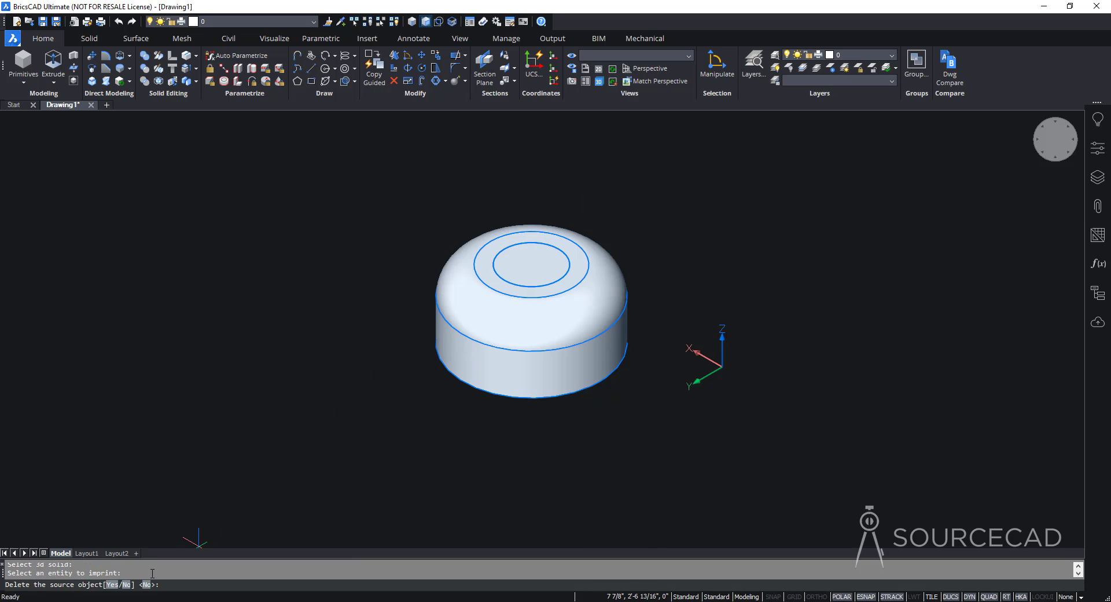
{"action": "left_click", "coordinate": [111, 584]}
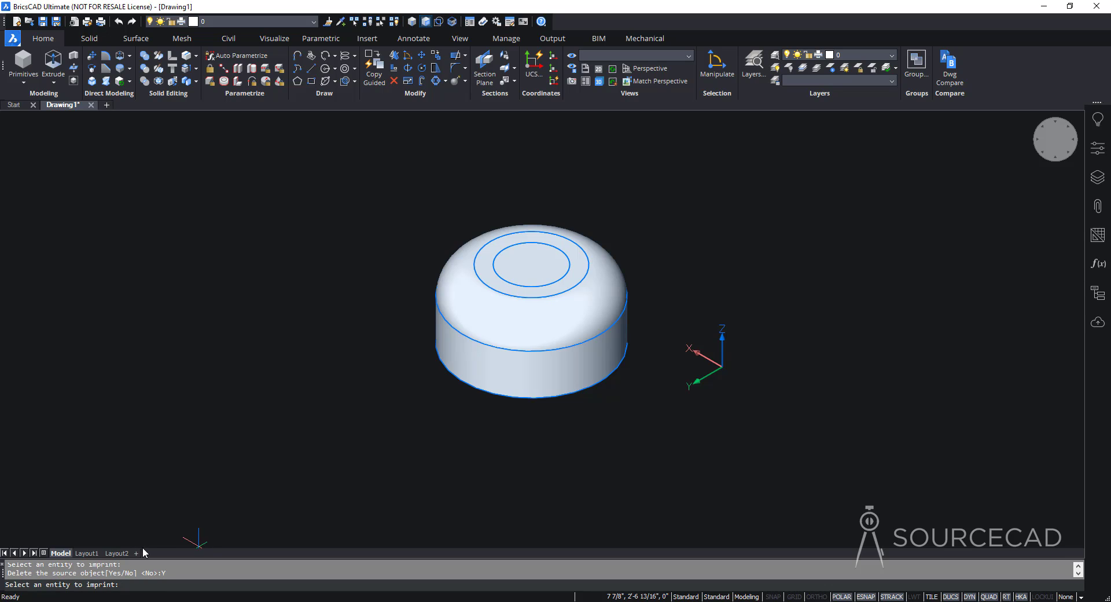
{"action": "key", "text": "Escape"}
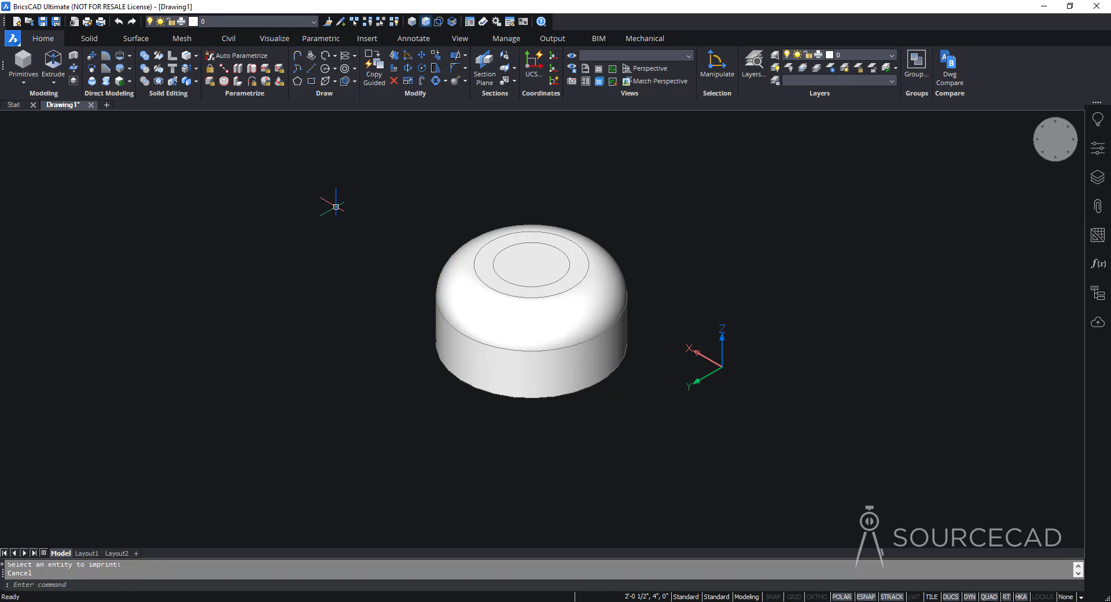
Push the imprinted circular face down into the solid by 0.2 inches
{"action": "left_click", "coordinate": [73, 69]}
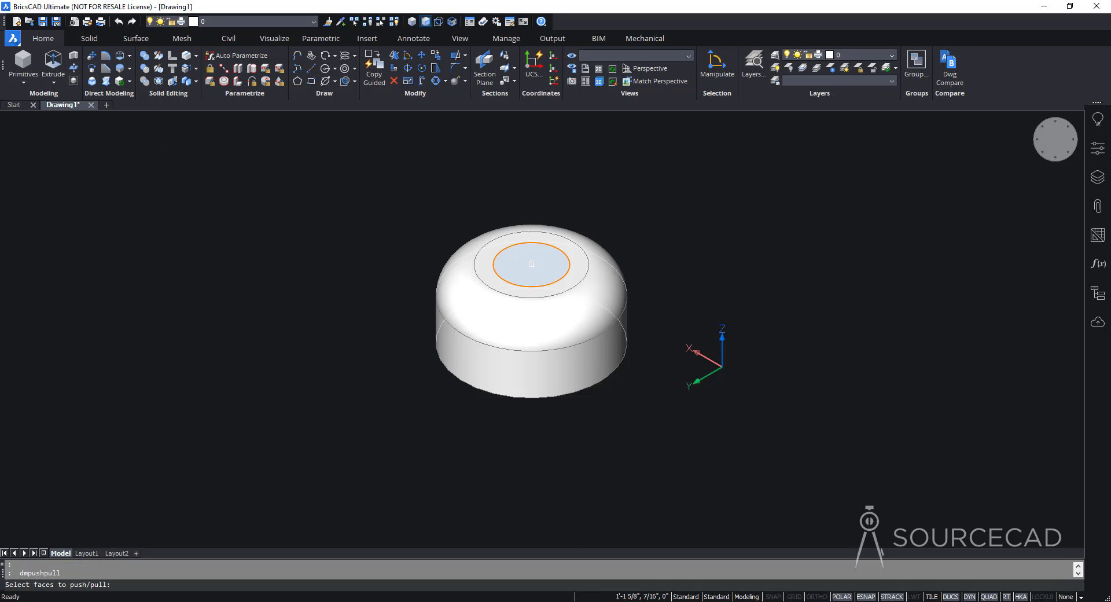
{"action": "left_click", "coordinate": [531, 263]}
{"action": "key", "text": "Return"}
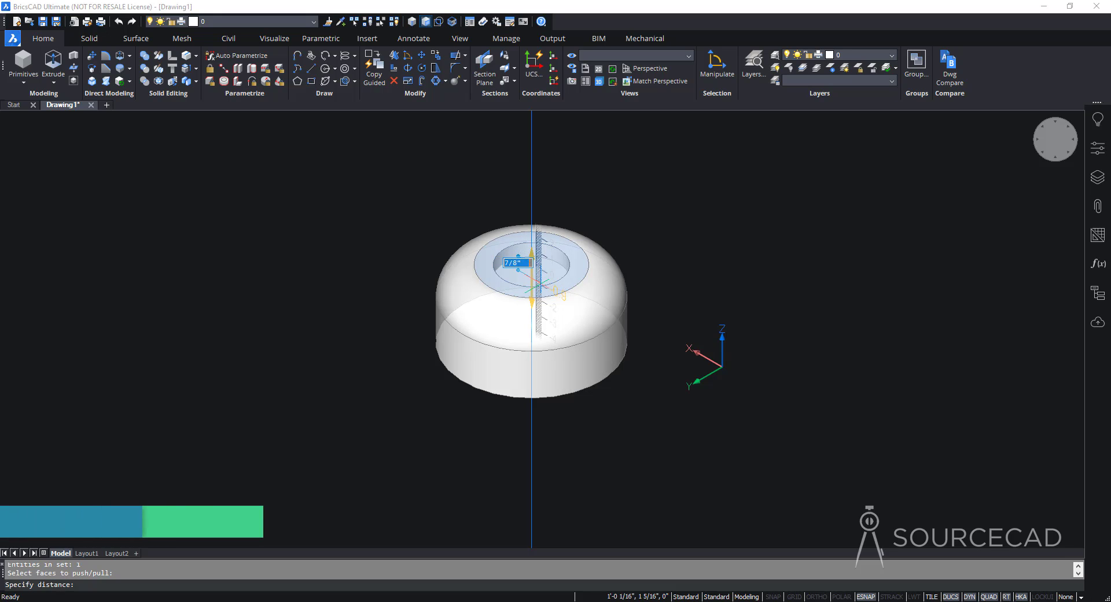
{"action": "type", "text": "0.2"}
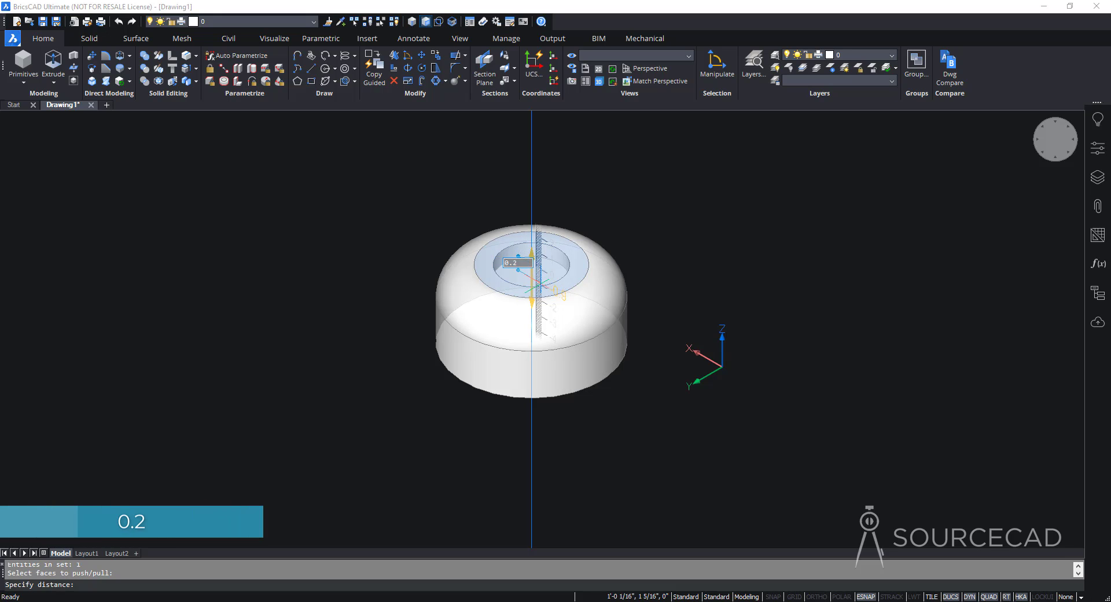
{"action": "key", "text": "Return"}
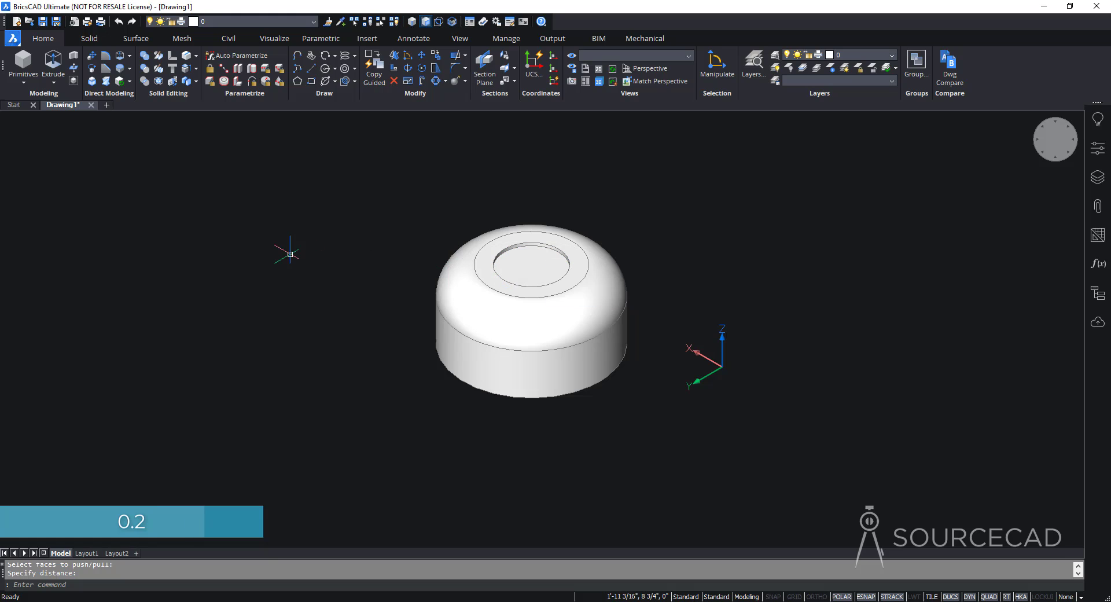
Fillet the upper and lower circular edges of the shallow recess with a 0.05-inch radius
{"action": "mouse_move", "coordinate": [523, 255]}
{"action": "scroll", "coordinate": [524, 254], "scroll_direction": "up", "scroll_amount": 5}
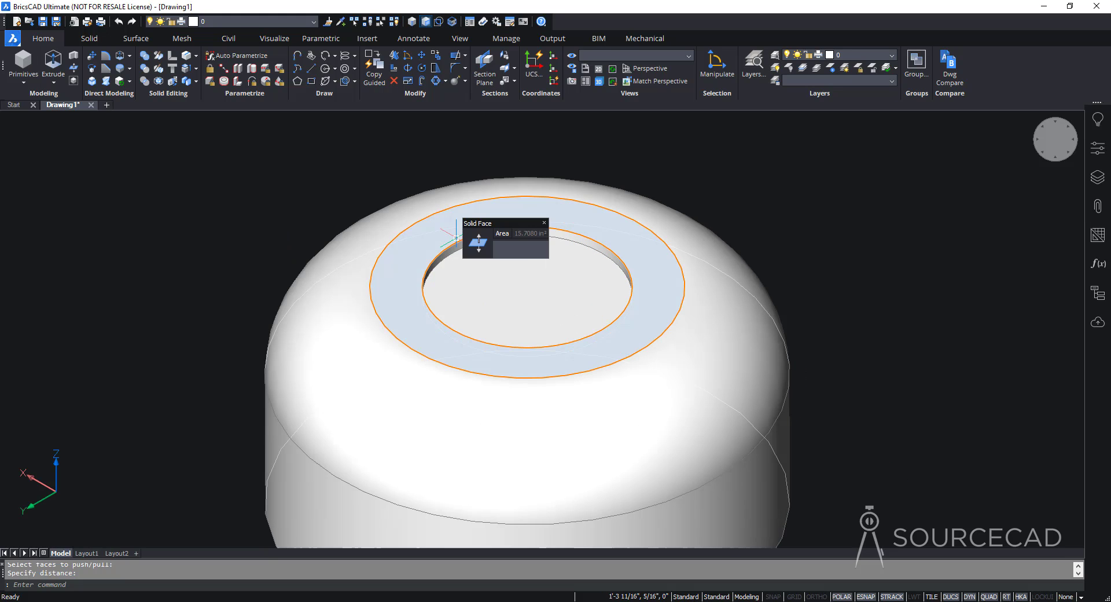
{"action": "left_click", "coordinate": [106, 56]}
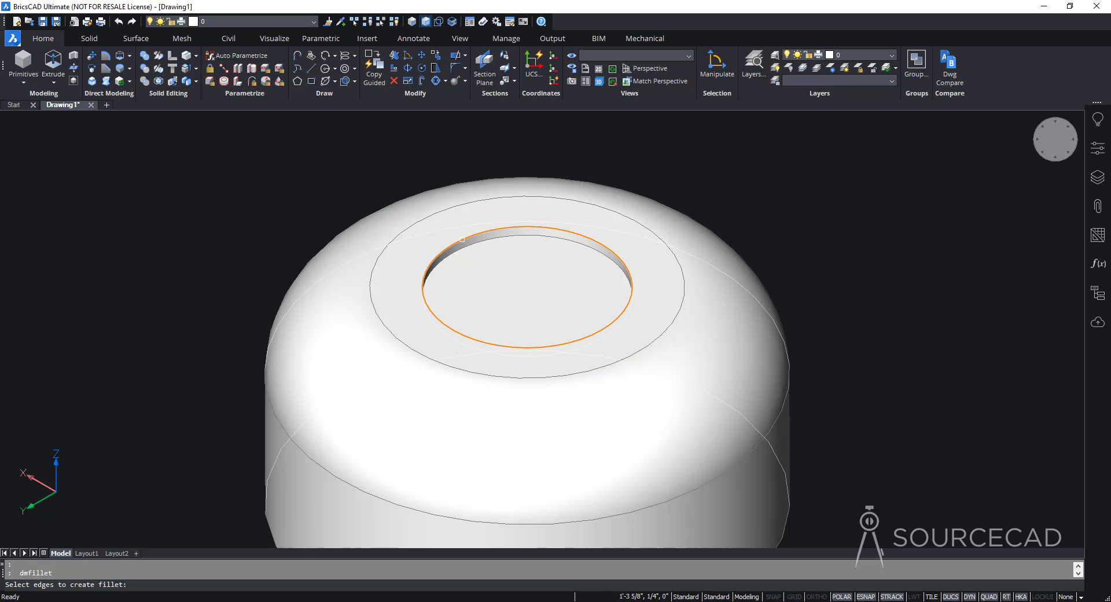
{"action": "left_click", "coordinate": [461, 238]}
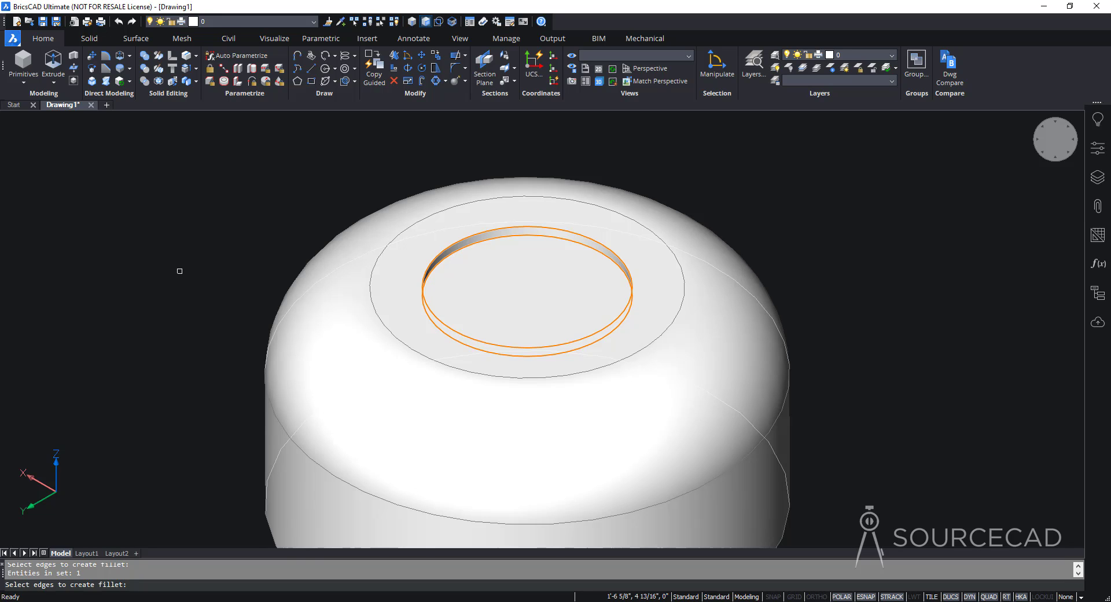
{"action": "key", "text": "Return"}
{"action": "type", "text": "0.05"}
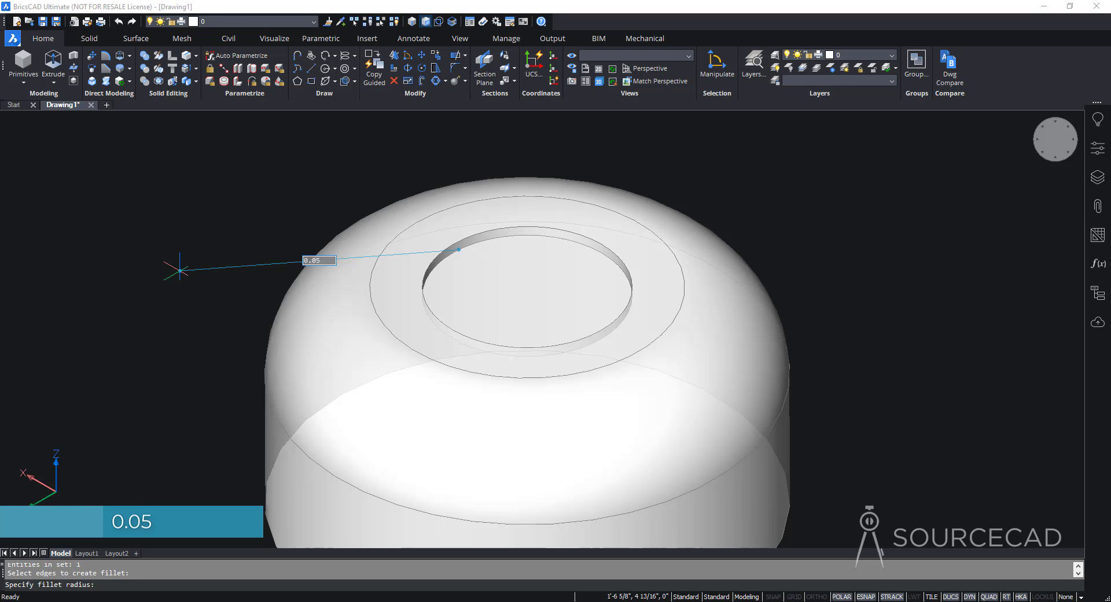
{"action": "key", "text": "Return"}
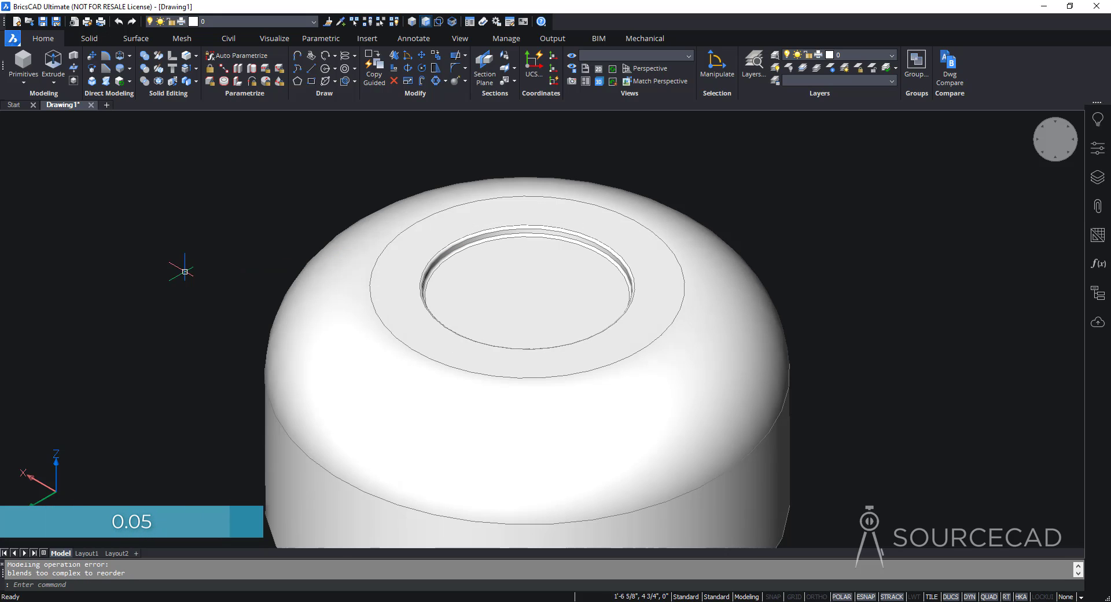
{"action": "scroll", "coordinate": [590, 280], "scroll_direction": "up", "scroll_amount": 2}
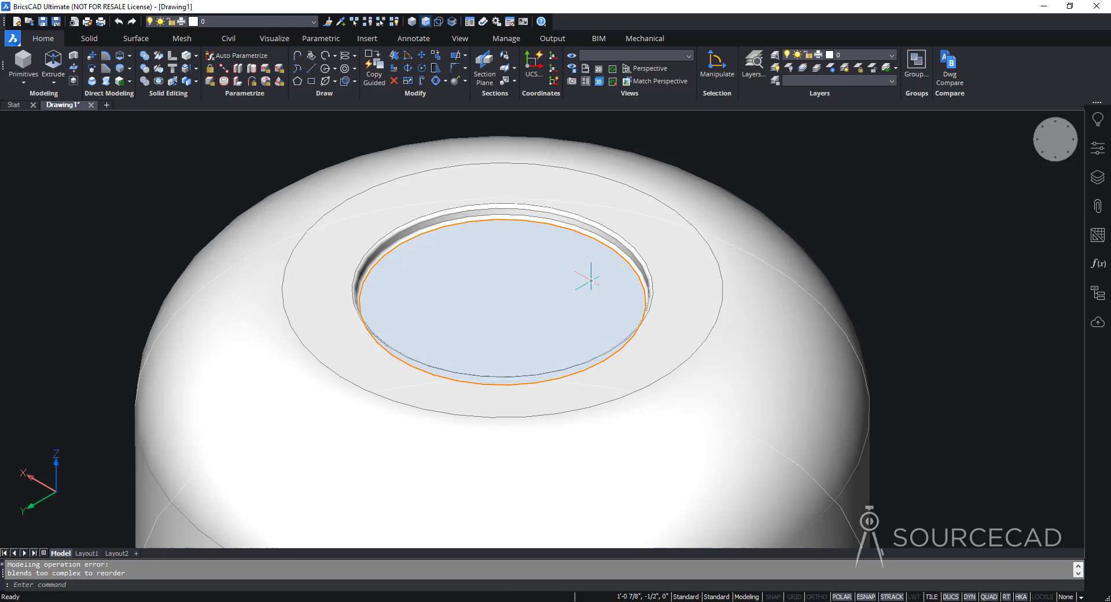
From the top view with Dynamic UCS off, draw a 1-inch-radius circle centred where the solid's outer edge meets the horizontal line through its centre
{"action": "scroll", "coordinate": [590, 280], "scroll_direction": "down", "scroll_amount": 5}
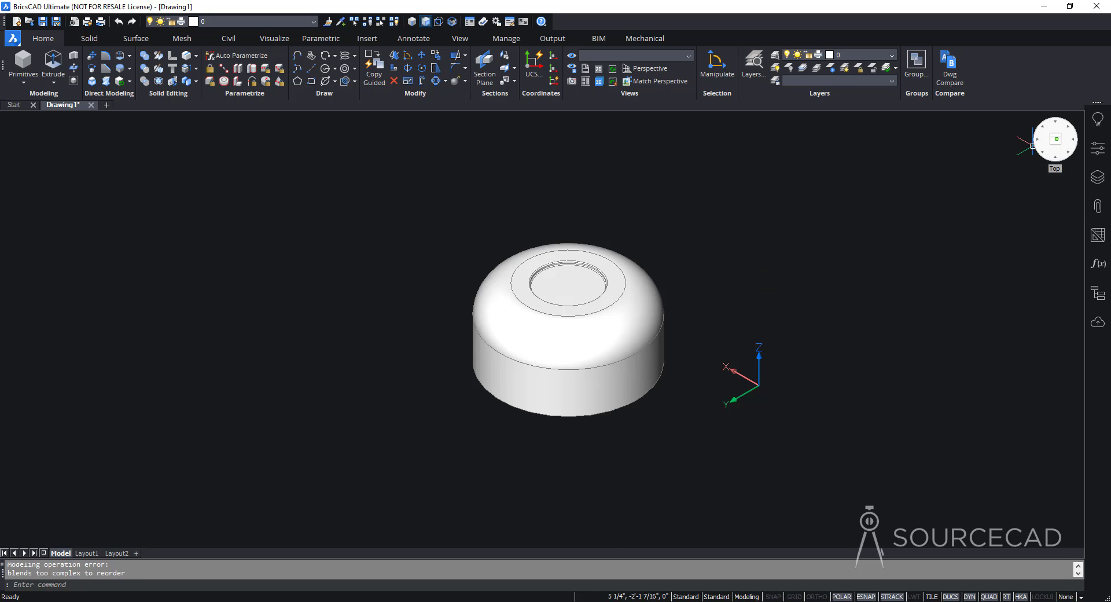
{"action": "left_click", "coordinate": [1032, 145]}
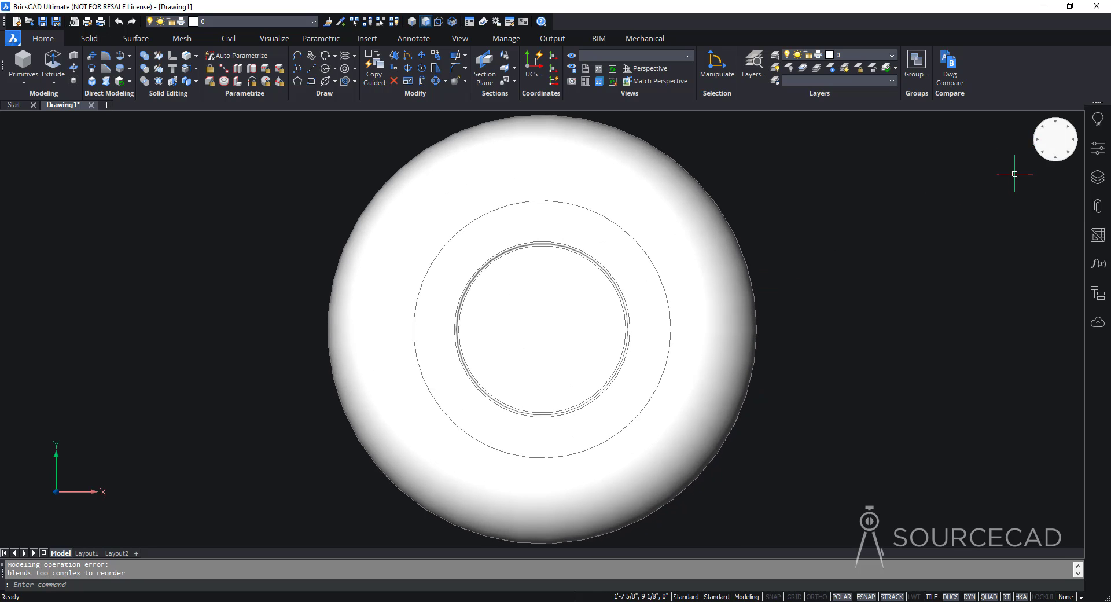
{"action": "scroll", "coordinate": [764, 297], "scroll_direction": "down", "scroll_amount": 3}
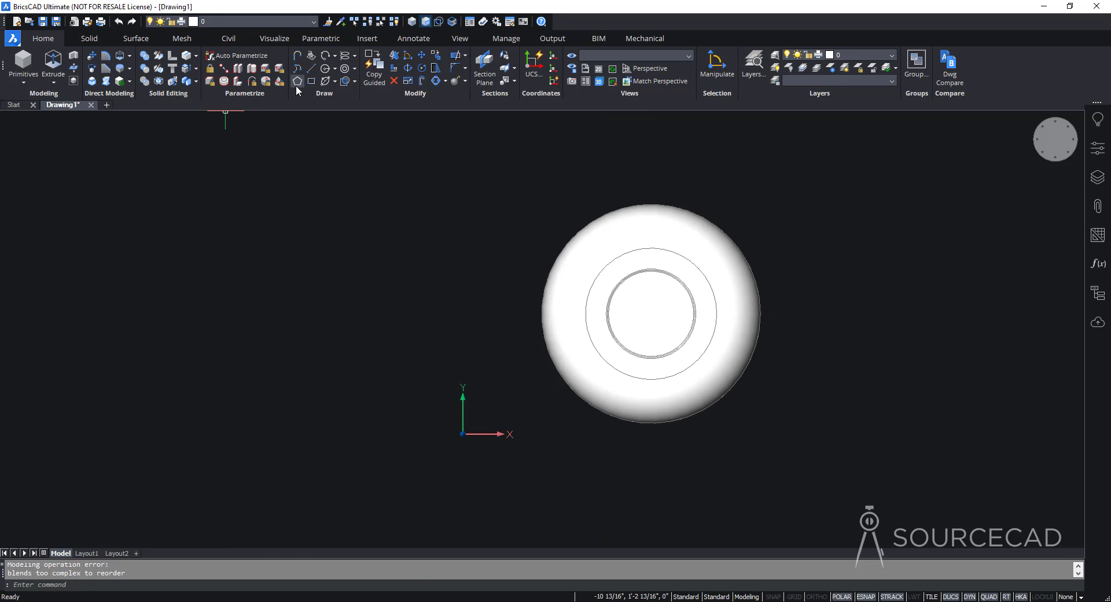
{"action": "left_click", "coordinate": [326, 68]}
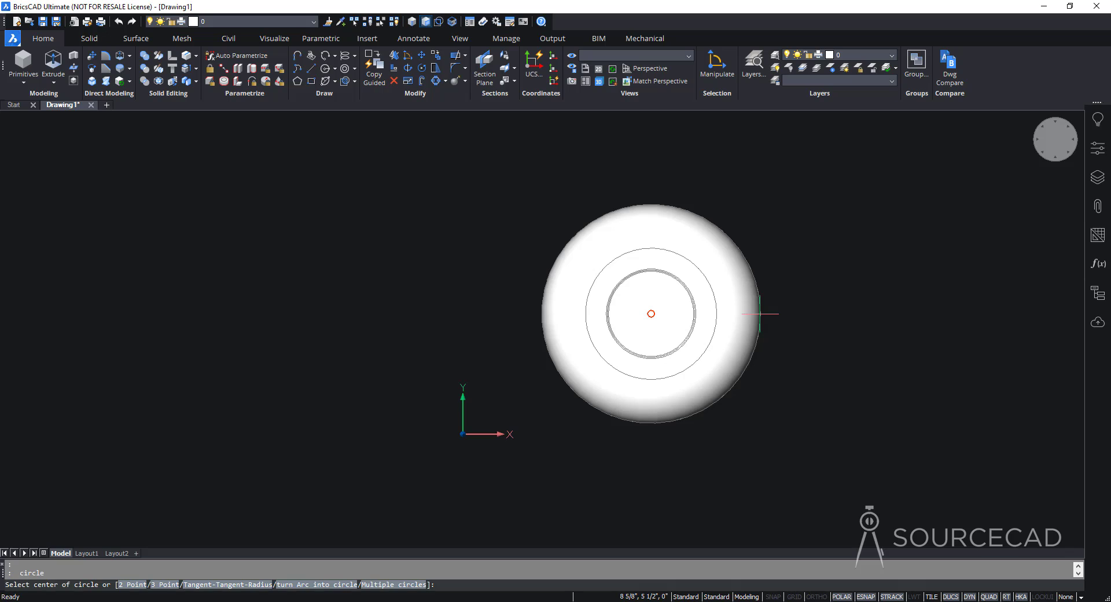
{"action": "left_click", "coordinate": [953, 597]}
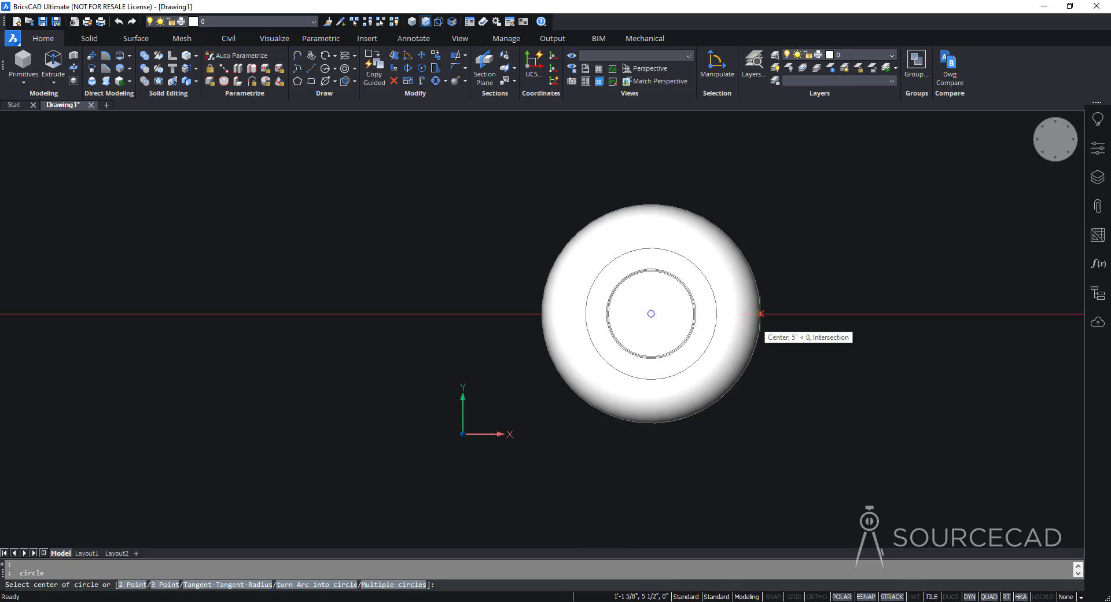
{"action": "left_click", "coordinate": [760, 313]}
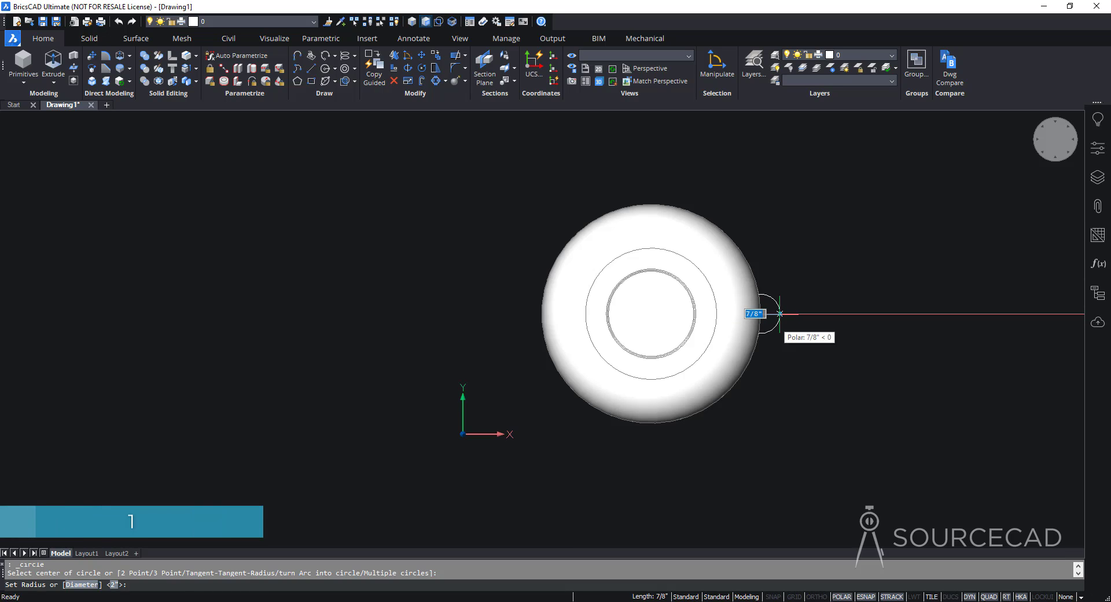
{"action": "type", "text": "1"}
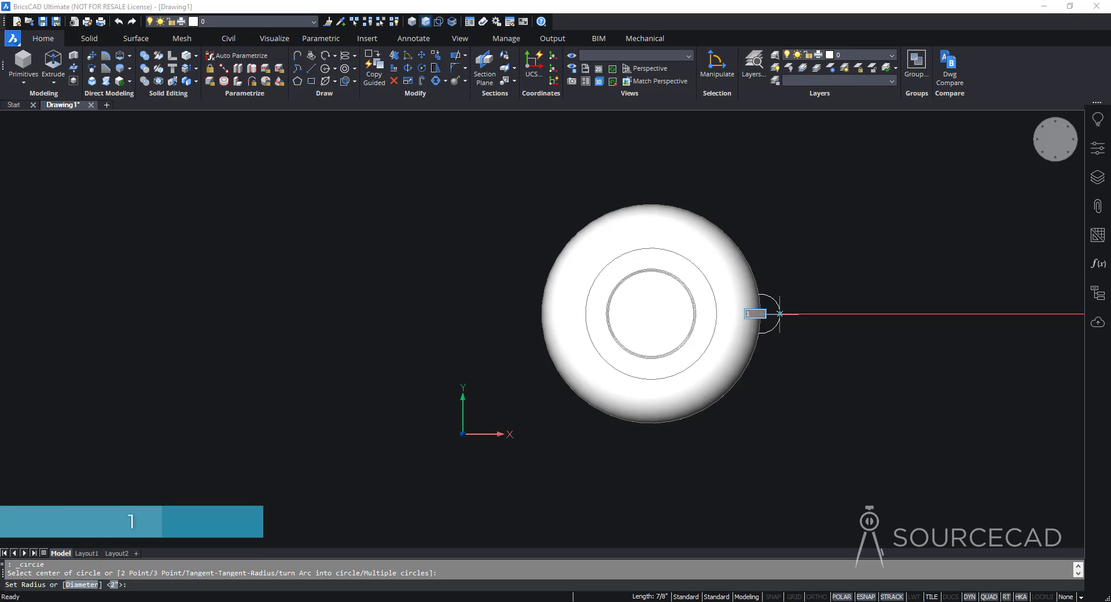
{"action": "key", "text": "Return"}
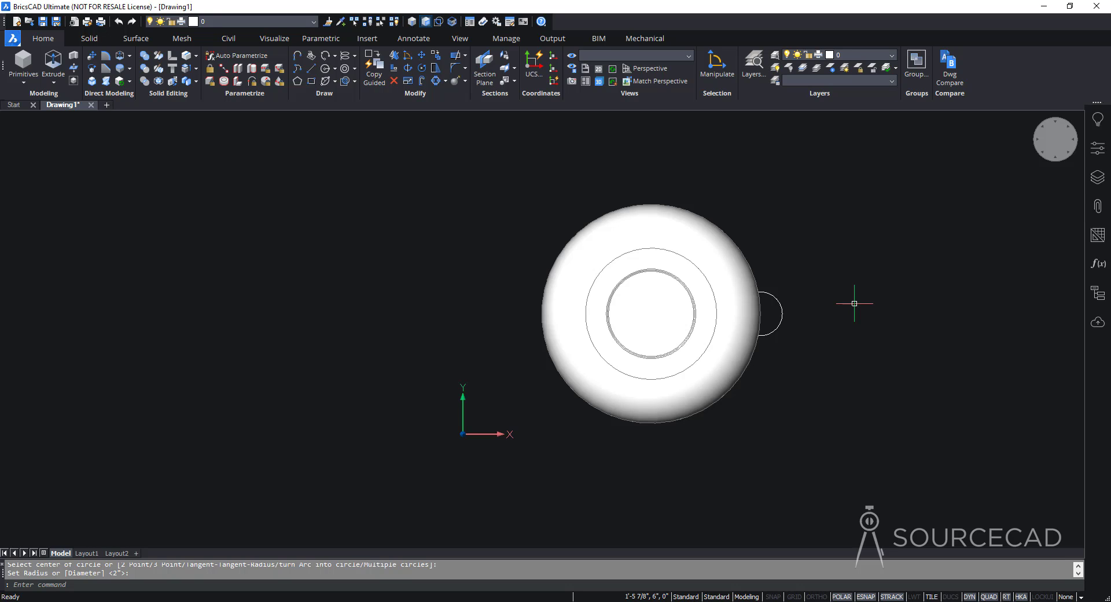
Extrude the small circle at the solid's outer edge to a height of 10 inches
{"action": "middle_click_drag", "start_coordinate": [854, 303], "coordinate": [719, 315], "text": "shift"}
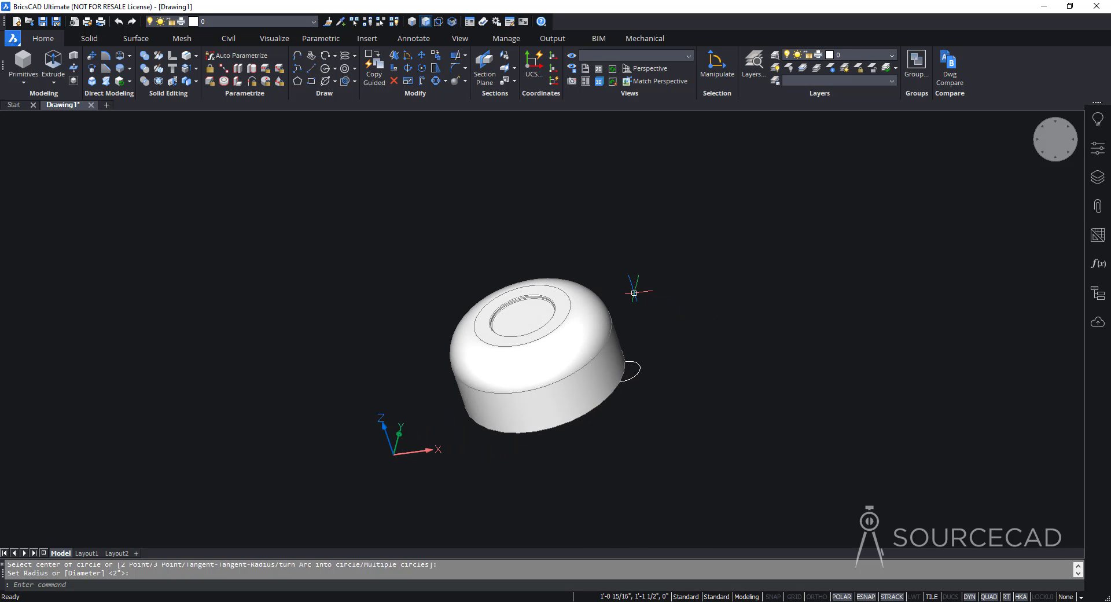
{"action": "middle_click_drag", "start_coordinate": [640, 295], "coordinate": [669, 315], "text": "shift"}
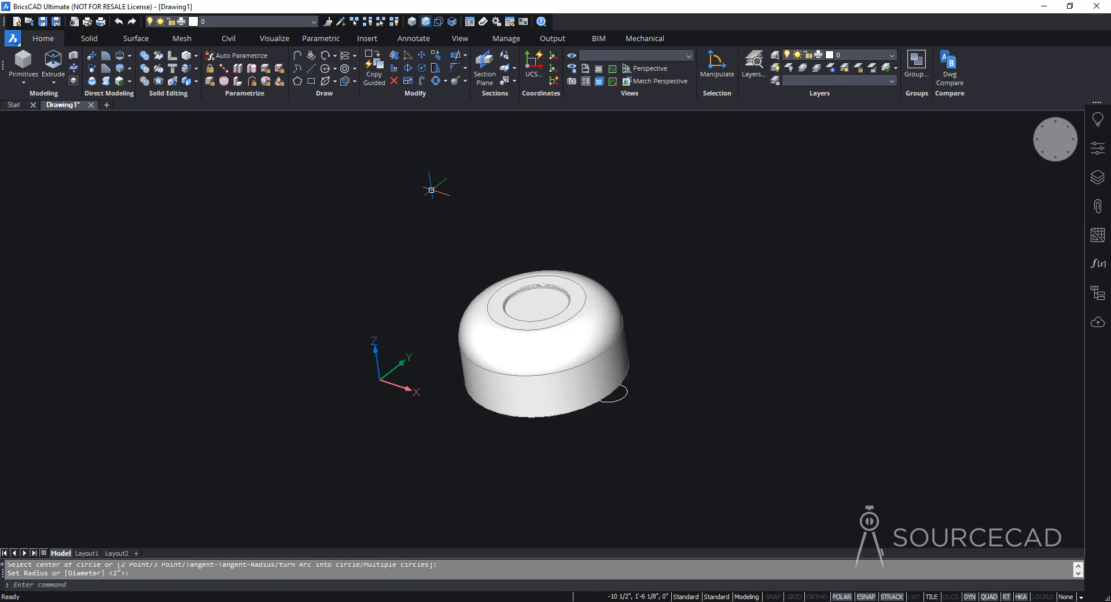
{"action": "left_click", "coordinate": [54, 61]}
{"action": "left_click", "coordinate": [622, 400]}
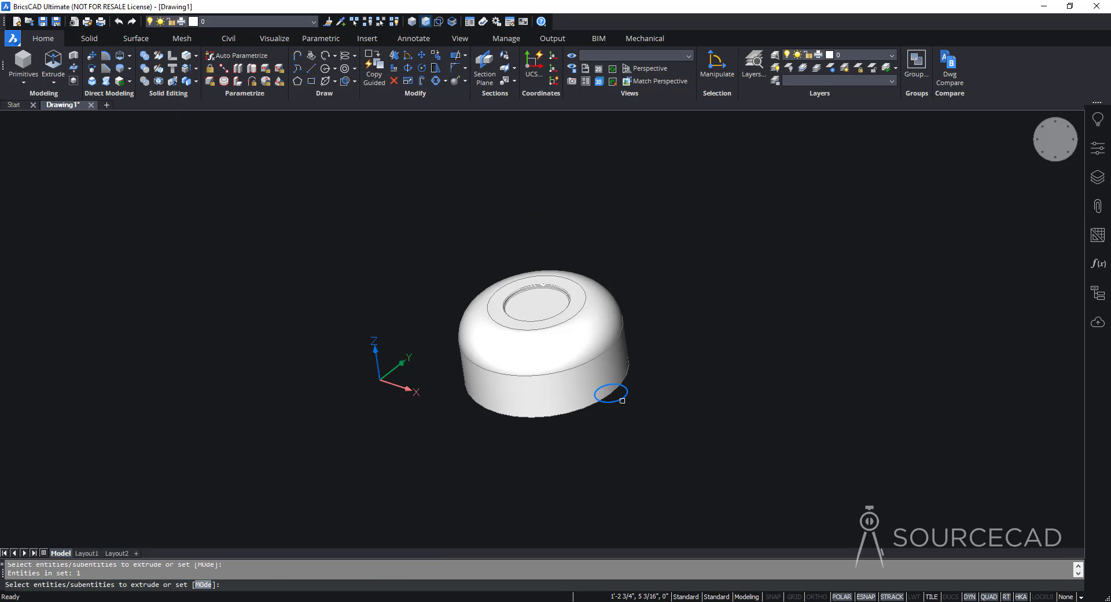
{"action": "key", "text": "Return"}
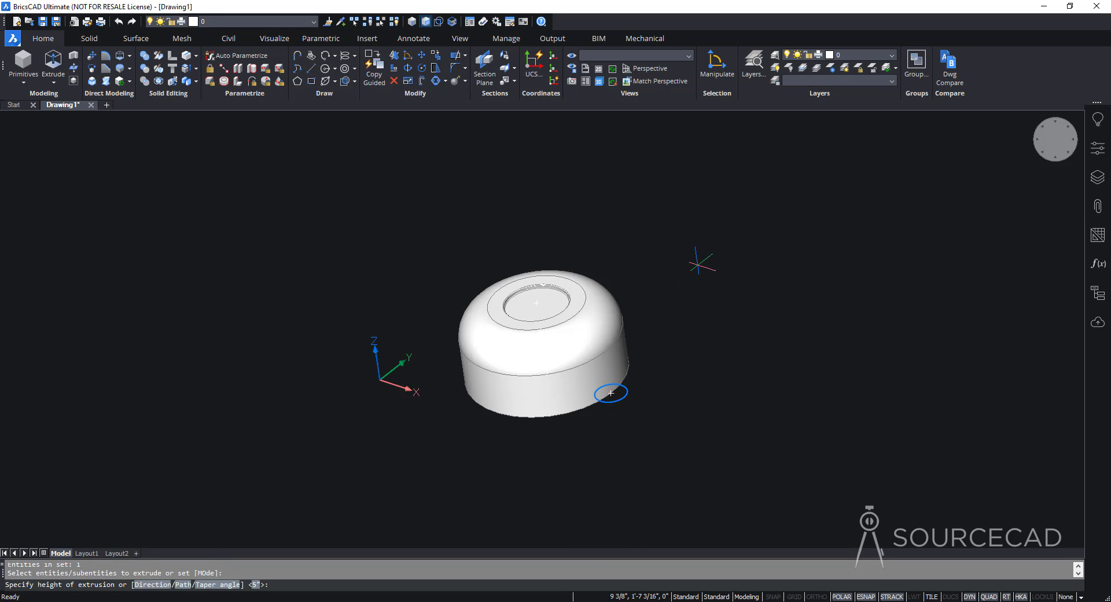
{"action": "type", "text": "10"}
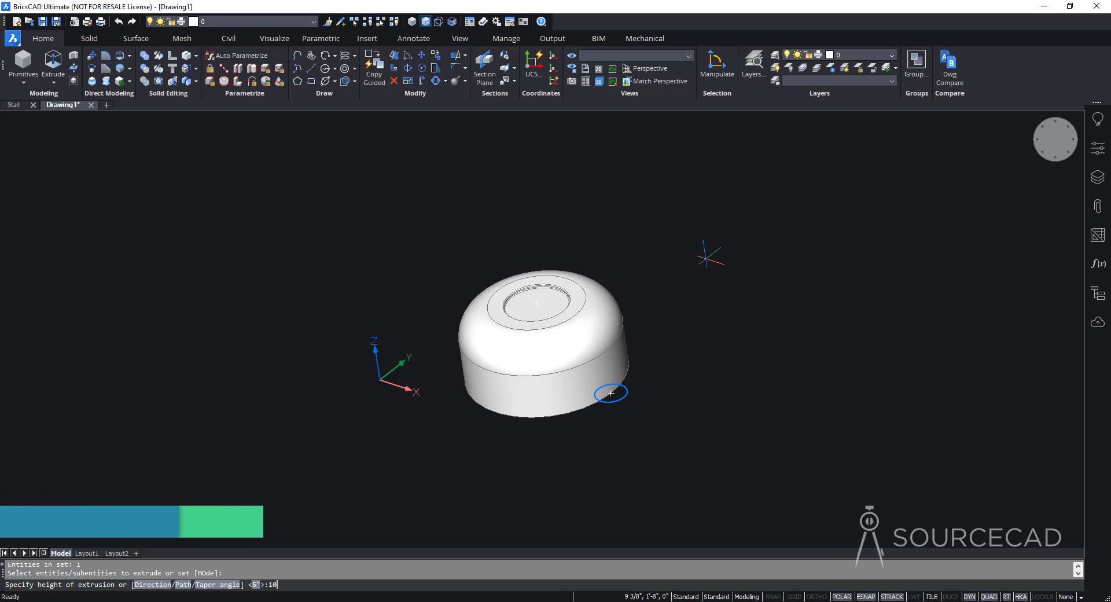
{"action": "key", "text": "Return"}
Create a six-item polar array of the tall thin cylinder around the centre of the circular recess
{"action": "middle_click_drag", "start_coordinate": [705, 259], "coordinate": [699, 333], "text": "shift"}
{"action": "middle_click_drag", "start_coordinate": [605, 315], "coordinate": [570, 325], "text": "shift"}
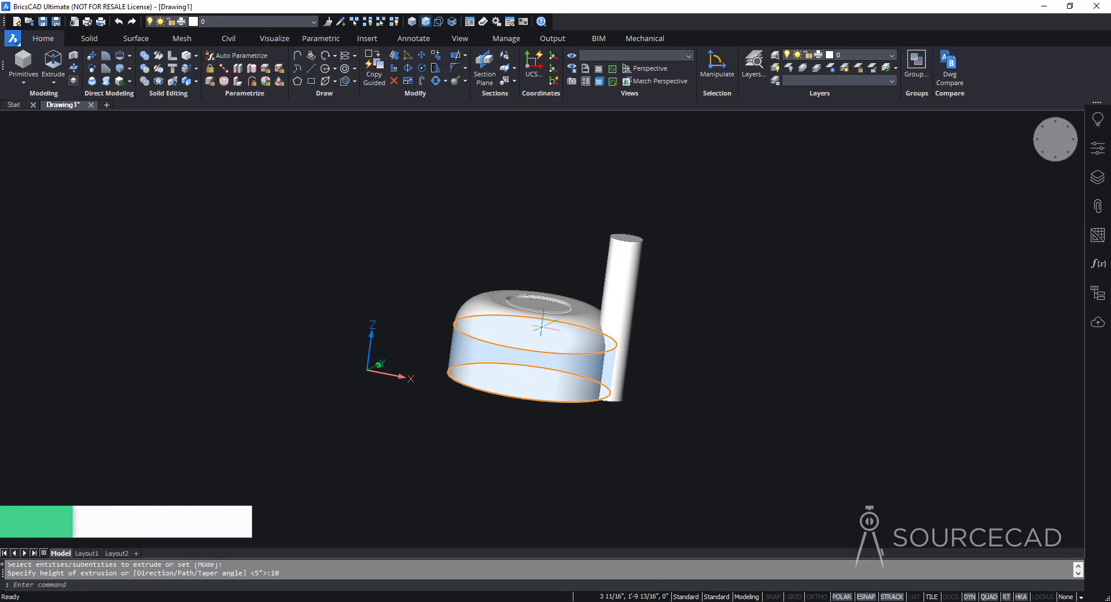
{"action": "middle_click_drag", "start_coordinate": [666, 369], "coordinate": [624, 270], "text": "shift"}
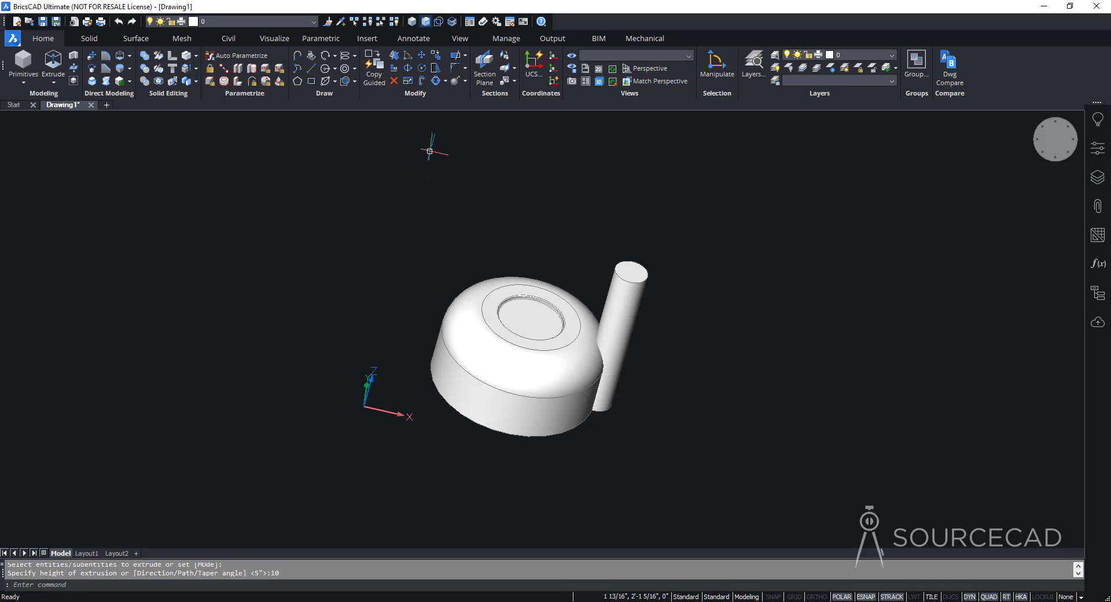
{"action": "left_click", "coordinate": [436, 81]}
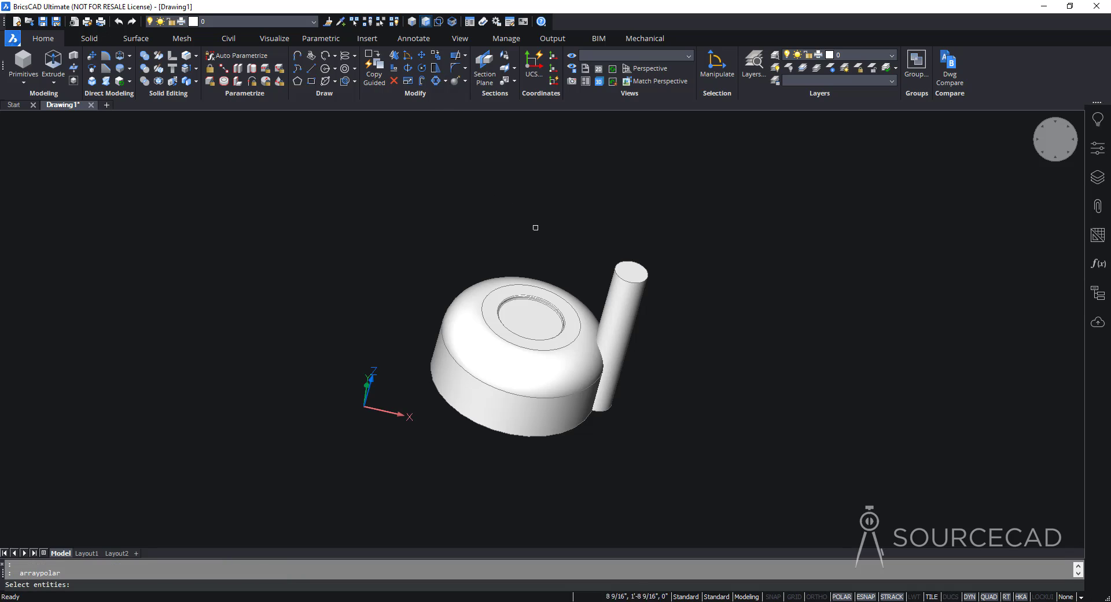
{"action": "left_click", "coordinate": [622, 300]}
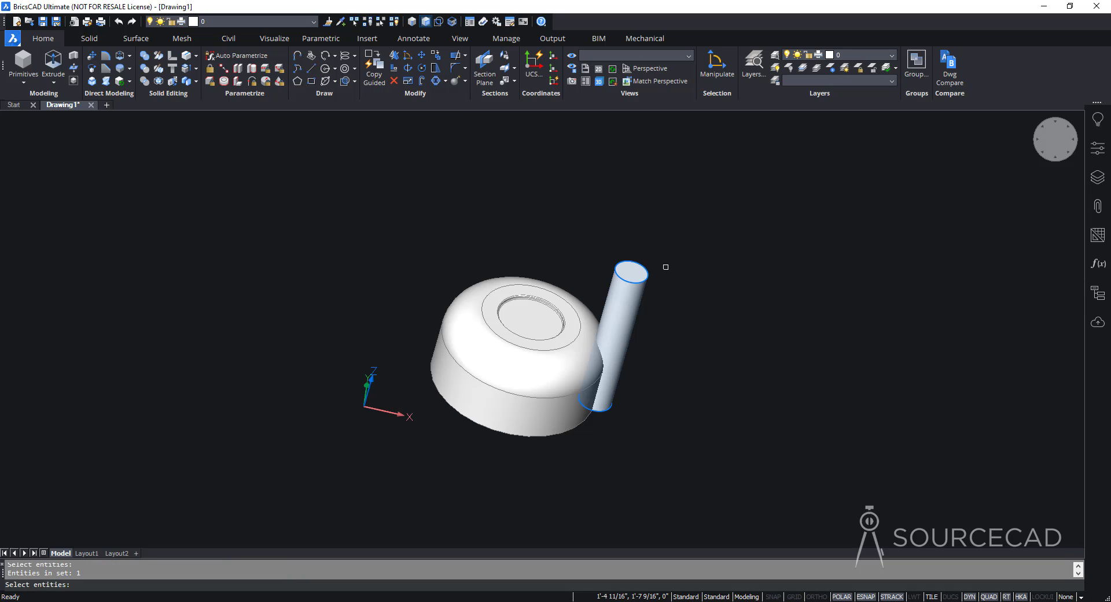
{"action": "key", "text": "Return"}
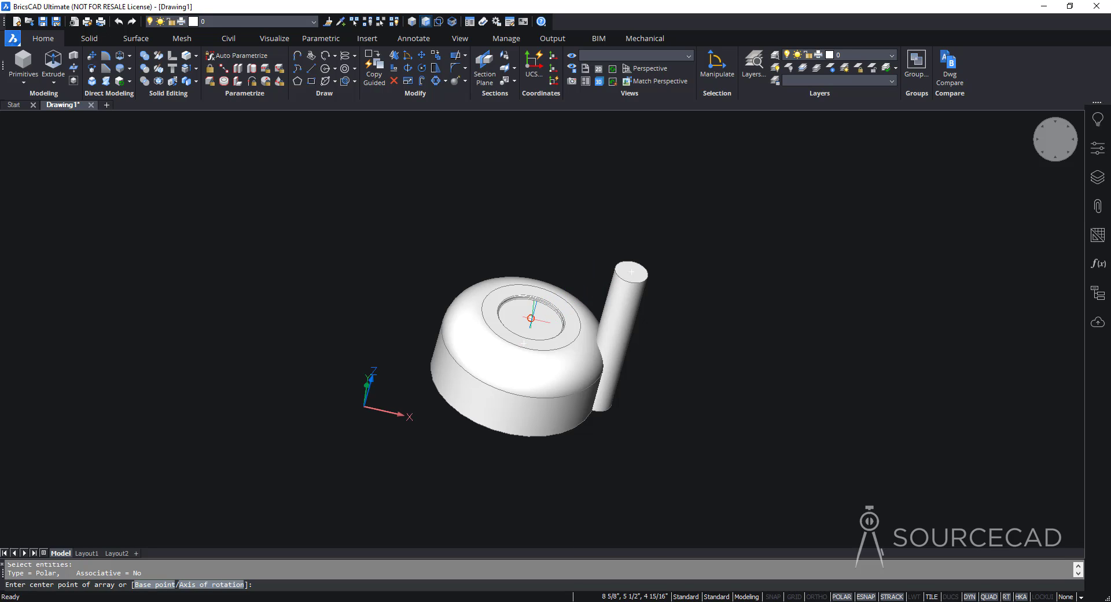
{"action": "left_click", "coordinate": [532, 318]}
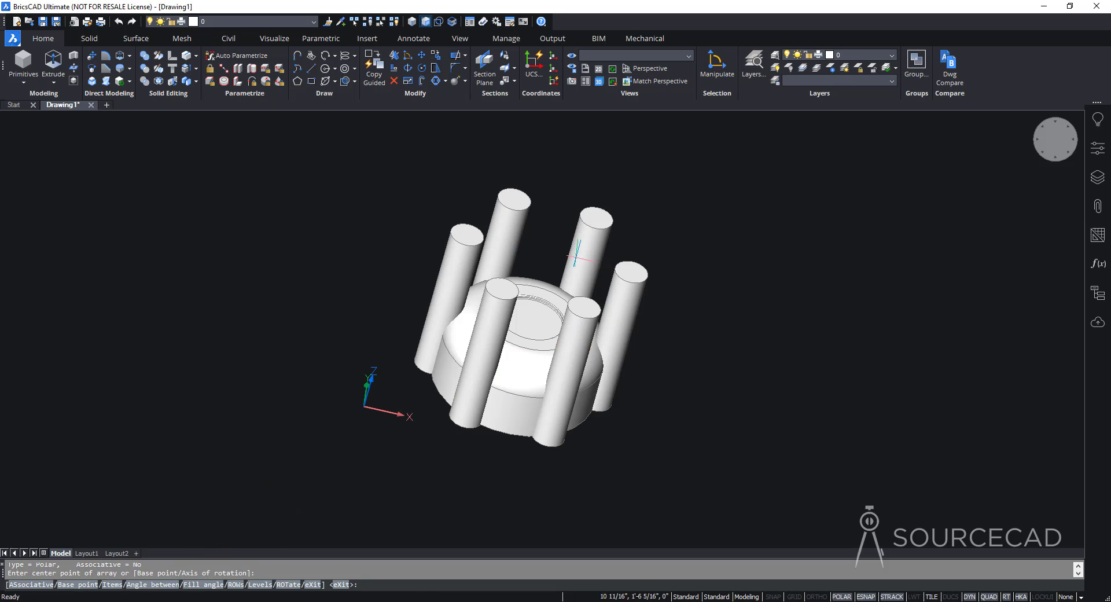
{"action": "left_click", "coordinate": [682, 258]}
Subtract all six arrayed cylinders from the knob body to cut the grip grooves around its edge
{"action": "middle_click_drag", "start_coordinate": [681, 259], "coordinate": [691, 231], "text": "shift"}
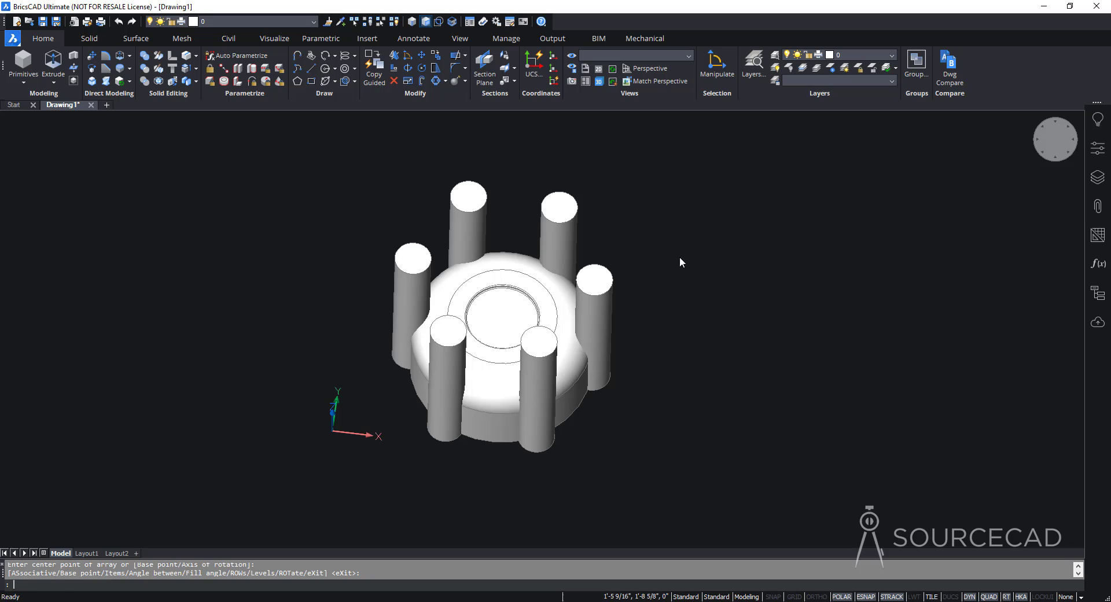
{"action": "left_click", "coordinate": [145, 71]}
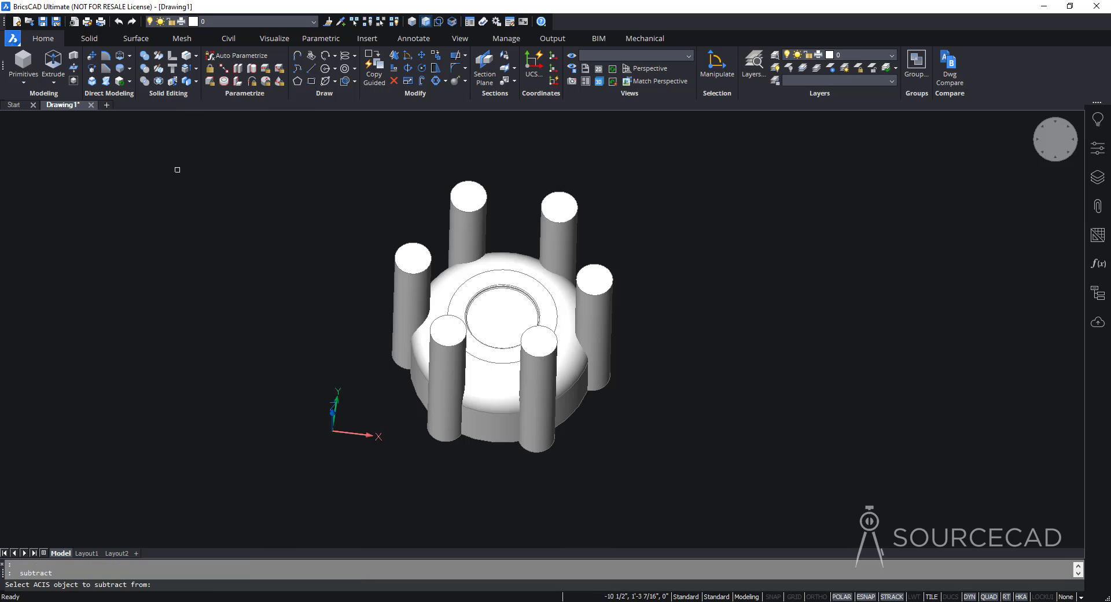
{"action": "left_click", "coordinate": [518, 262]}
{"action": "key", "text": "Return"}
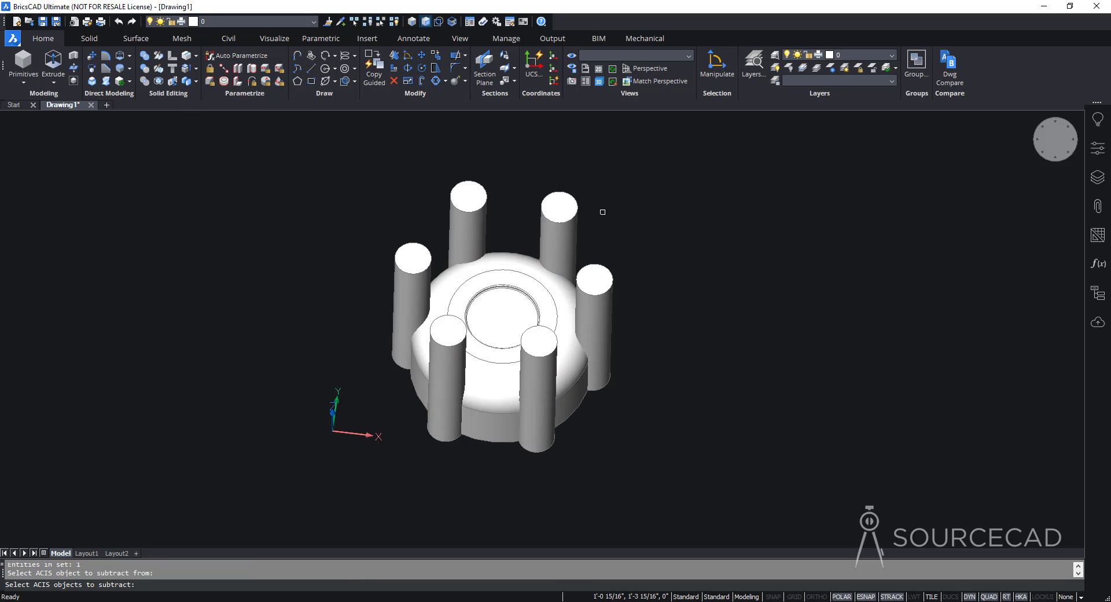
{"action": "left_click", "coordinate": [566, 229]}
{"action": "left_click", "coordinate": [577, 347]}
{"action": "left_click", "coordinate": [543, 382]}
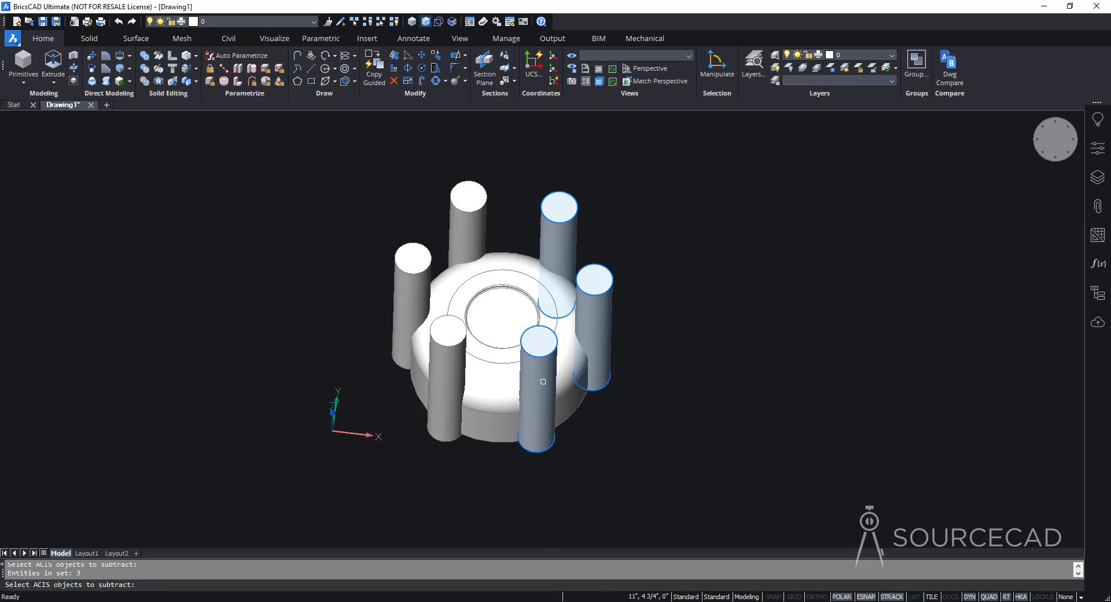
{"action": "left_click", "coordinate": [453, 373]}
{"action": "left_click", "coordinate": [396, 280]}
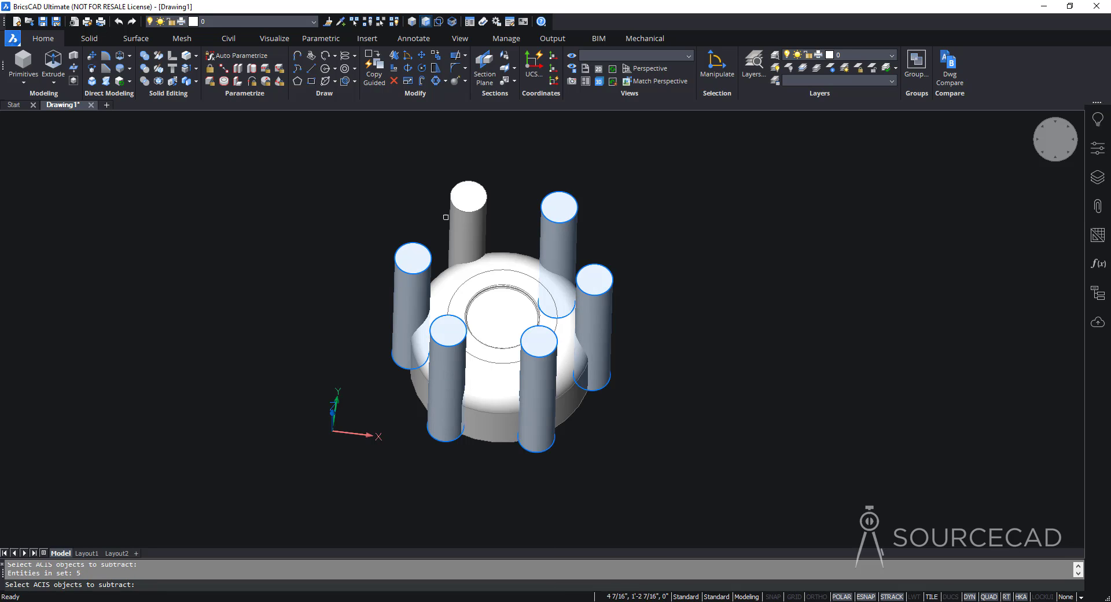
{"action": "left_click", "coordinate": [467, 201]}
{"action": "key", "text": "Return"}
Fillet the edges of all the grip grooves with a 0.2-inch radius, selecting them as edge chains
{"action": "middle_click_drag", "start_coordinate": [652, 174], "coordinate": [461, 434], "text": "shift"}
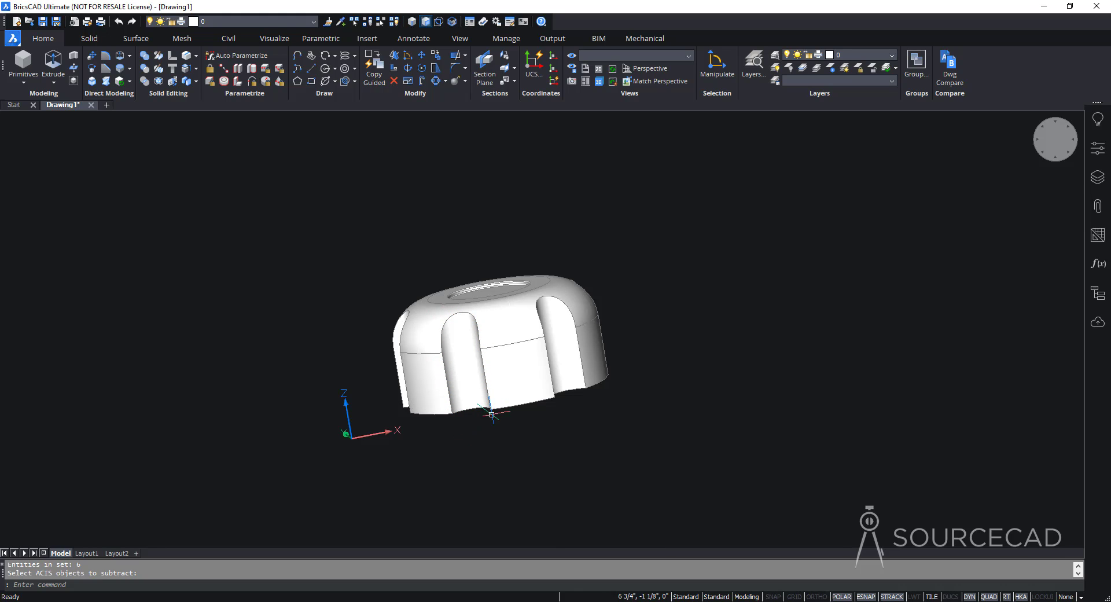
{"action": "middle_click_drag", "start_coordinate": [528, 322], "coordinate": [530, 320], "text": "shift"}
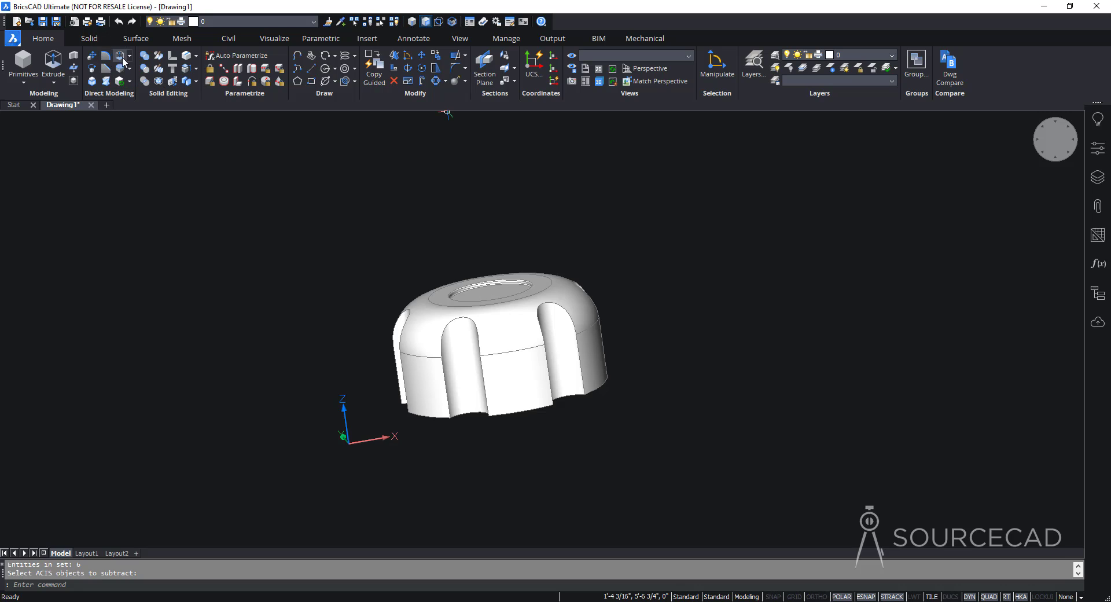
{"action": "left_click", "coordinate": [454, 71]}
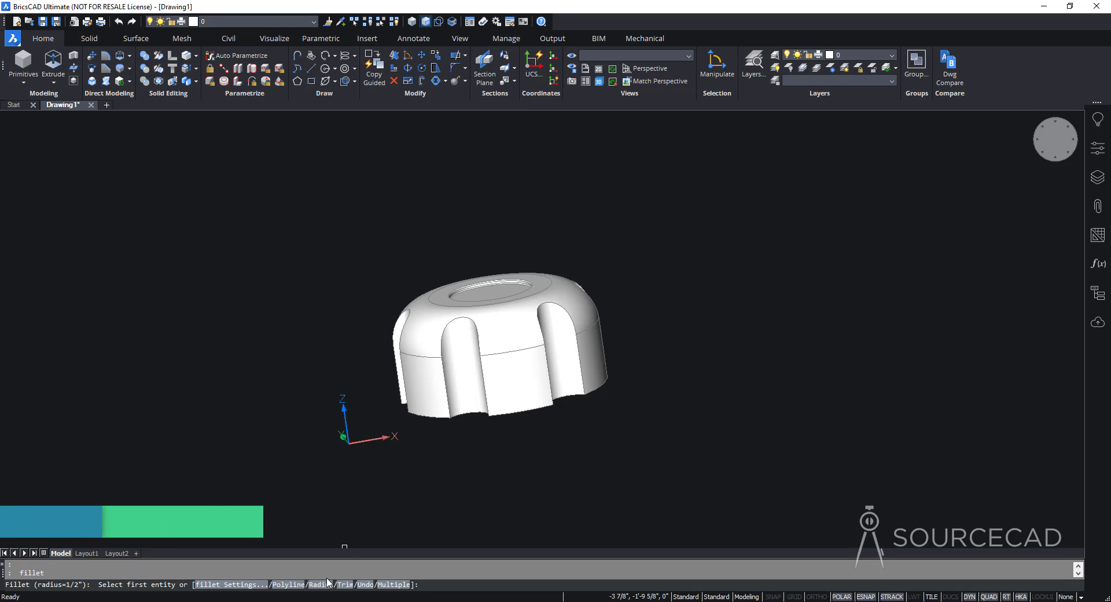
{"action": "type", "text": "R"}
{"action": "key", "text": "Return"}
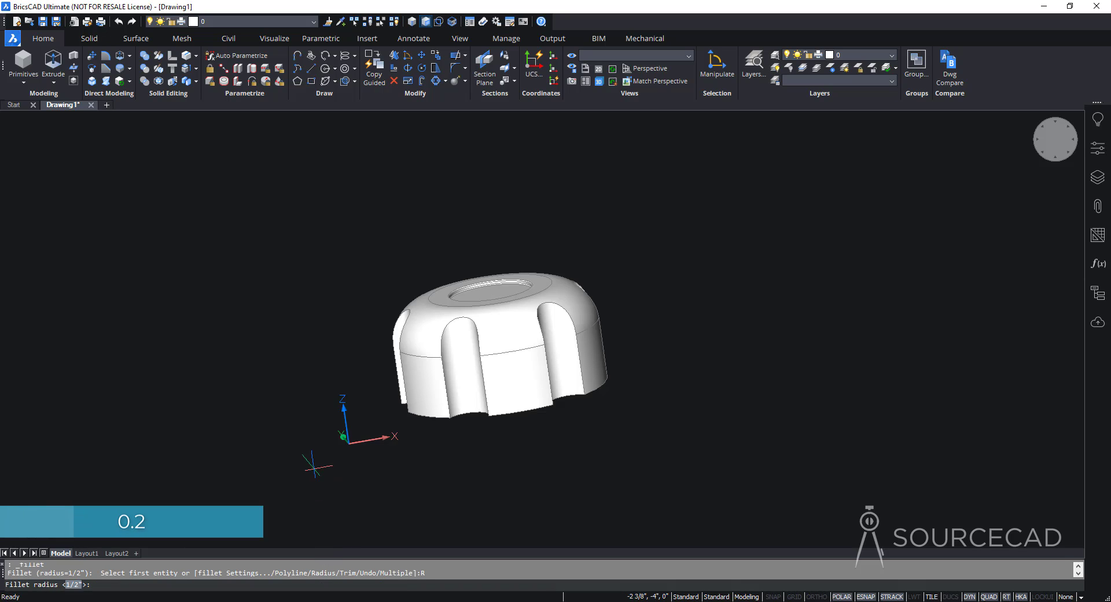
{"action": "type", "text": "0.2"}
{"action": "key", "text": "Return"}
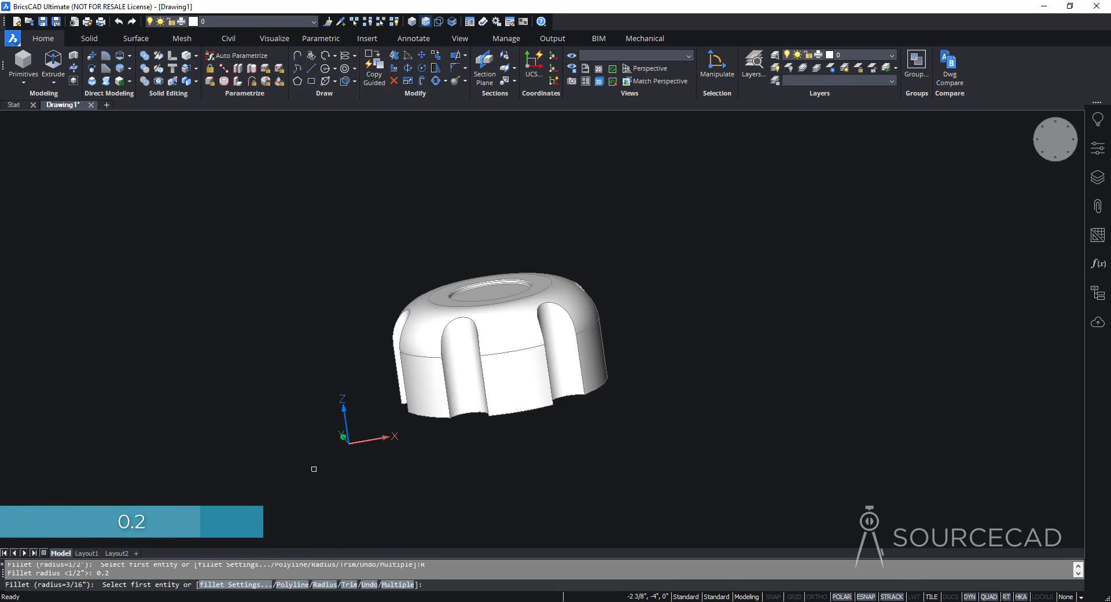
{"action": "type", "text": "R"}
{"action": "key", "text": "Return"}
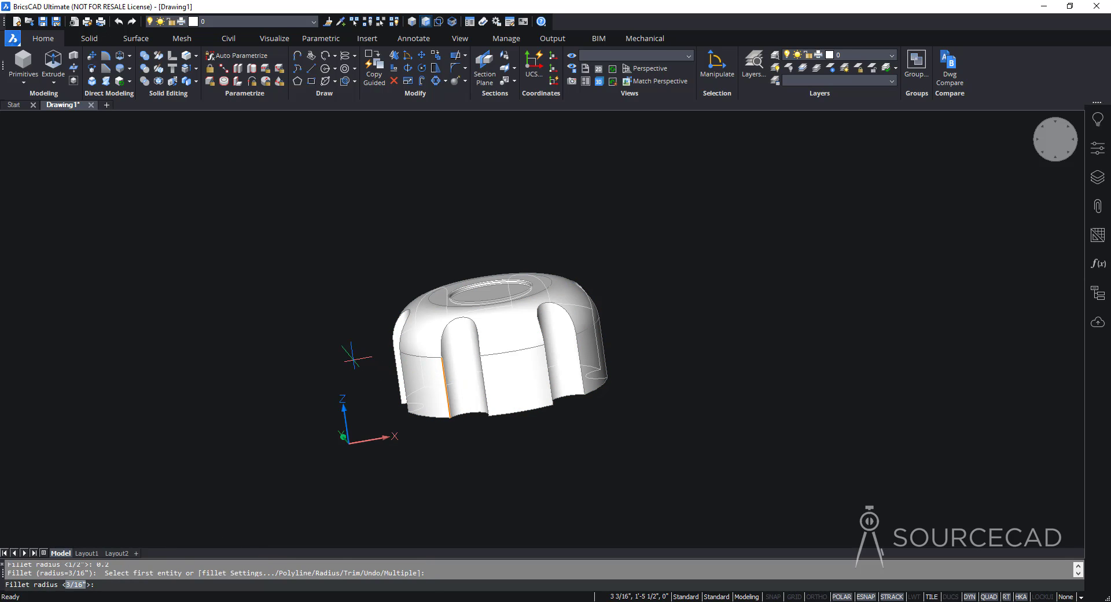
{"action": "key", "text": "Return"}
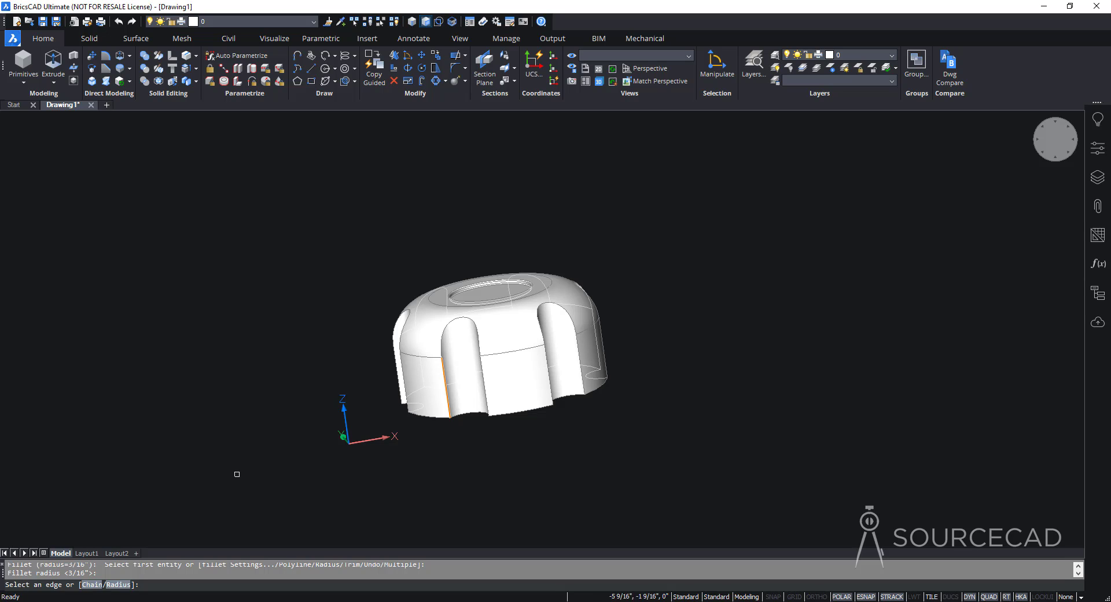
{"action": "left_click", "coordinate": [90, 584]}
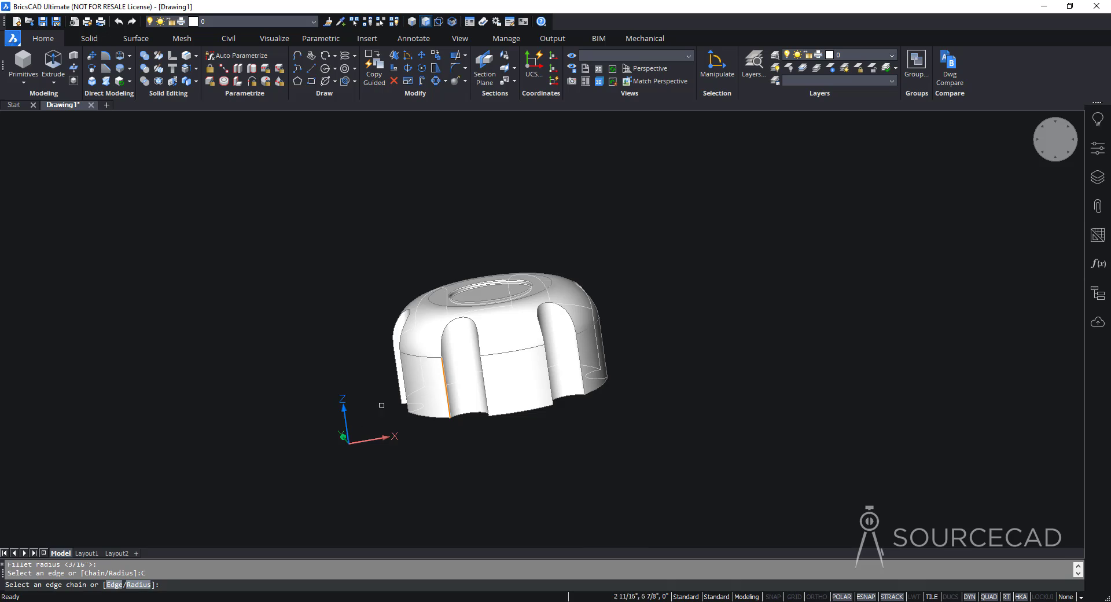
{"action": "left_click", "coordinate": [442, 341]}
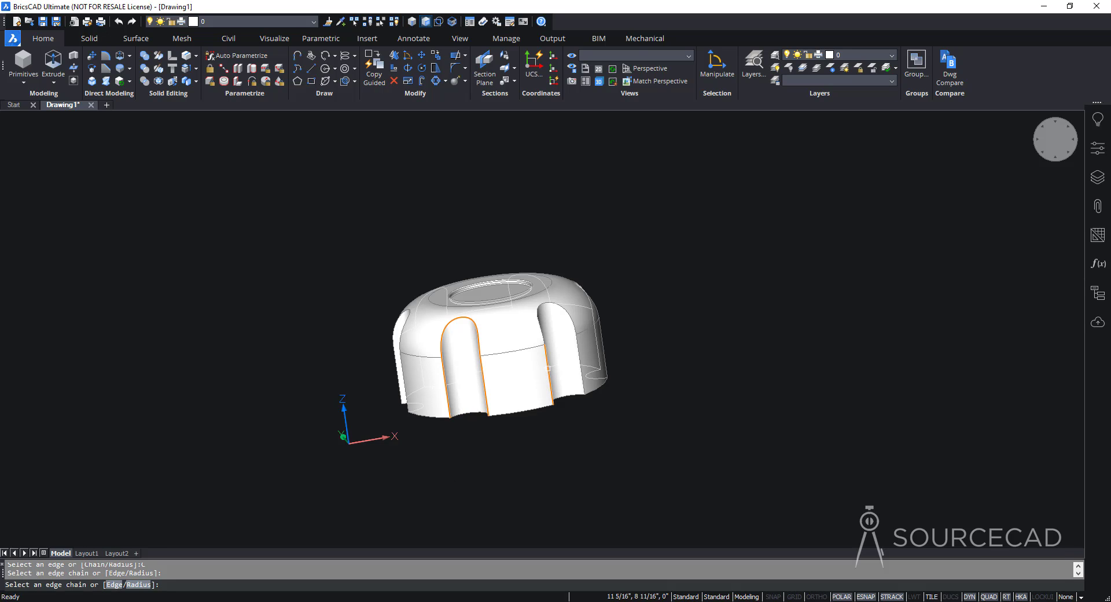
{"action": "left_click", "coordinate": [549, 380]}
{"action": "middle_click_drag", "start_coordinate": [581, 356], "coordinate": [530, 358], "text": "shift"}
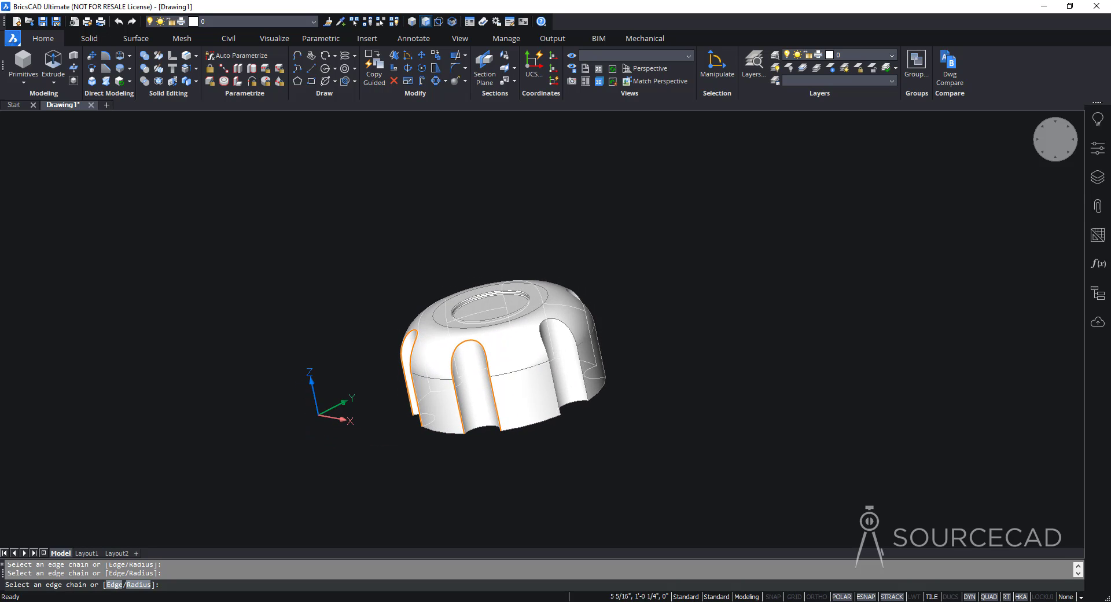
{"action": "middle_click_drag", "start_coordinate": [570, 327], "coordinate": [589, 364], "text": "shift"}
{"action": "key", "text": "Return"}
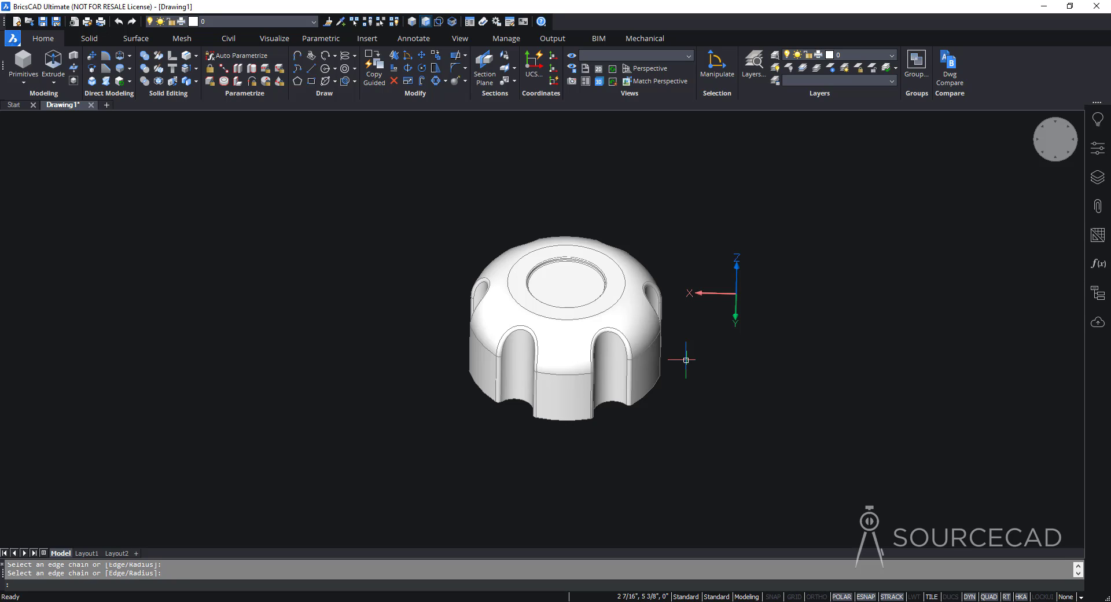
Shell the knob with a 0.15-inch offset, removing its flat bottom face
{"action": "middle_click_drag", "start_coordinate": [685, 359], "coordinate": [556, 326], "text": "shift"}
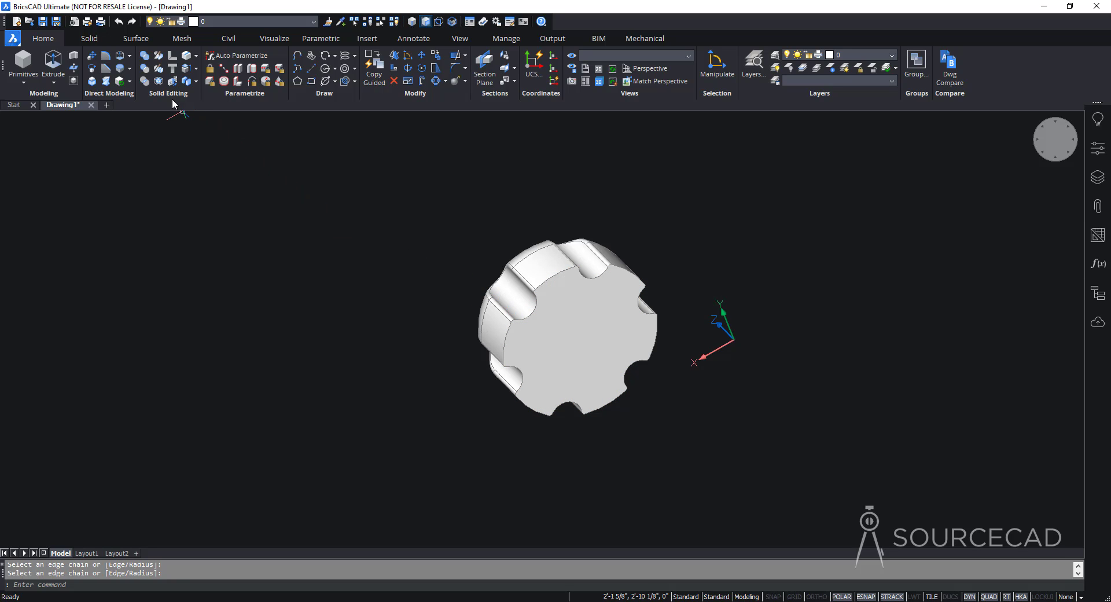
{"action": "left_click", "coordinate": [196, 81]}
{"action": "left_click", "coordinate": [218, 144]}
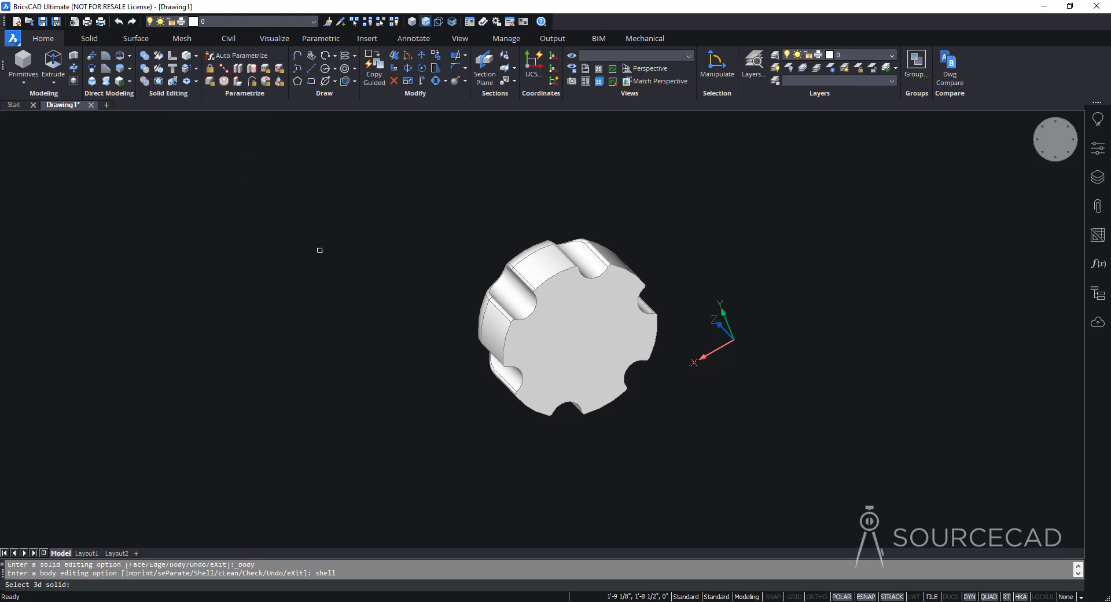
{"action": "left_click", "coordinate": [584, 304]}
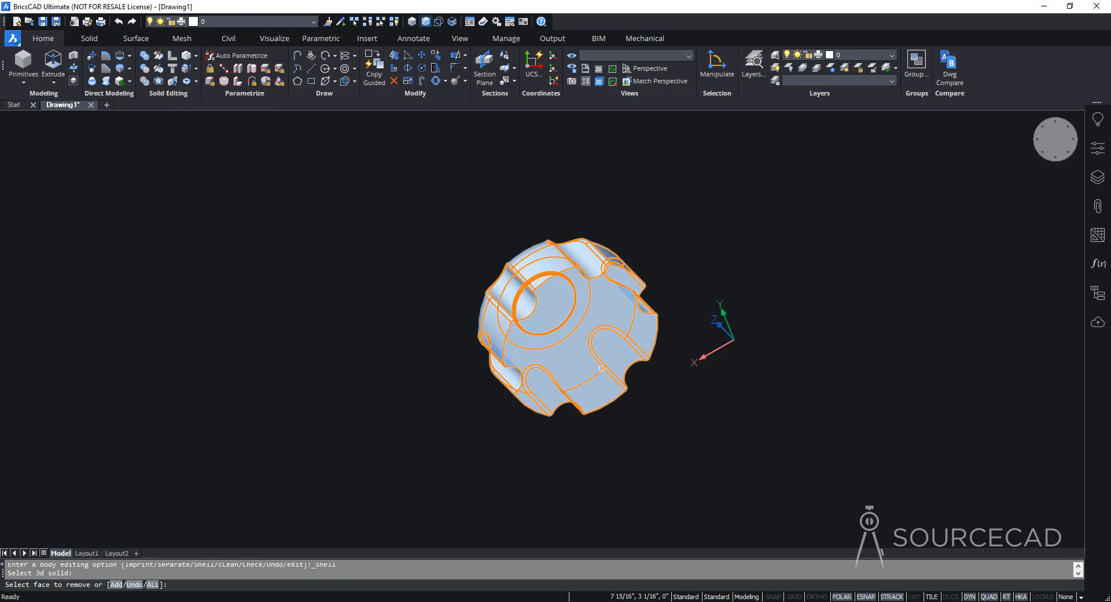
{"action": "left_click", "coordinate": [580, 365]}
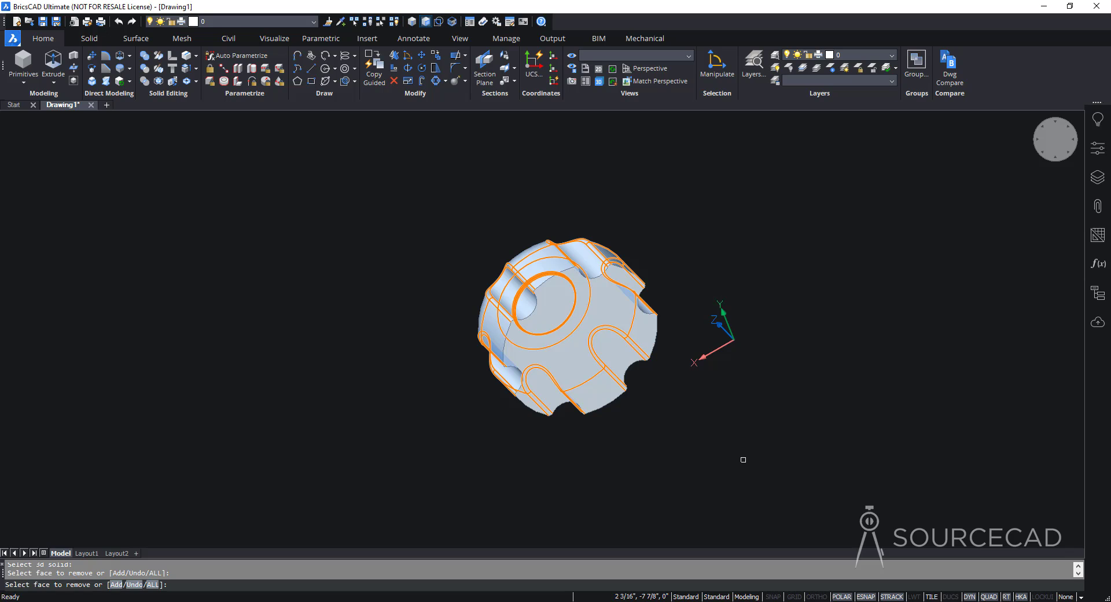
{"action": "key", "text": "Return"}
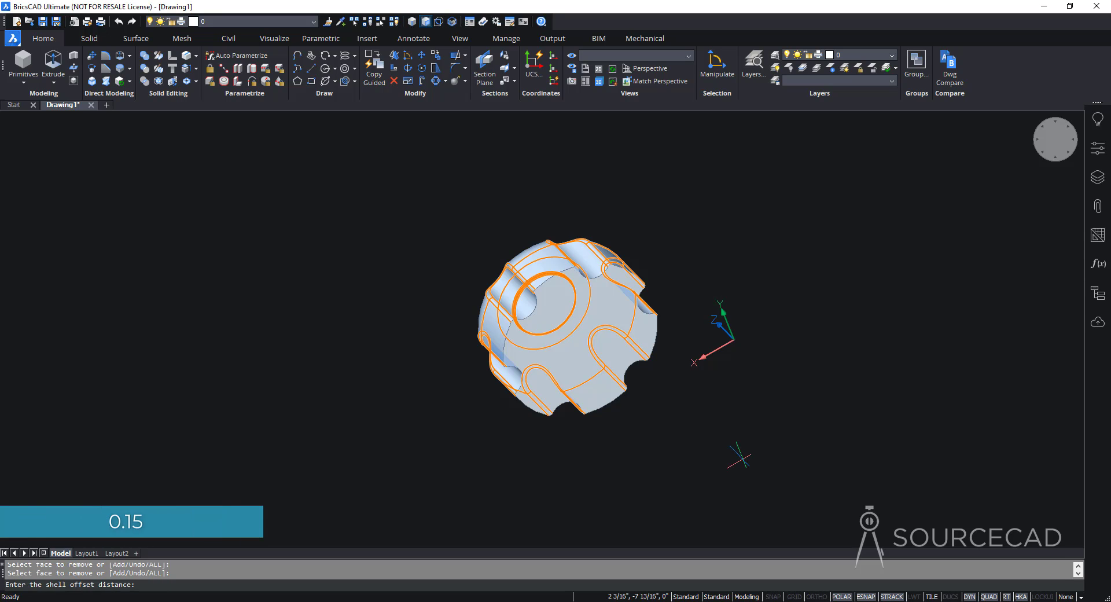
{"action": "type", "text": "0.15"}
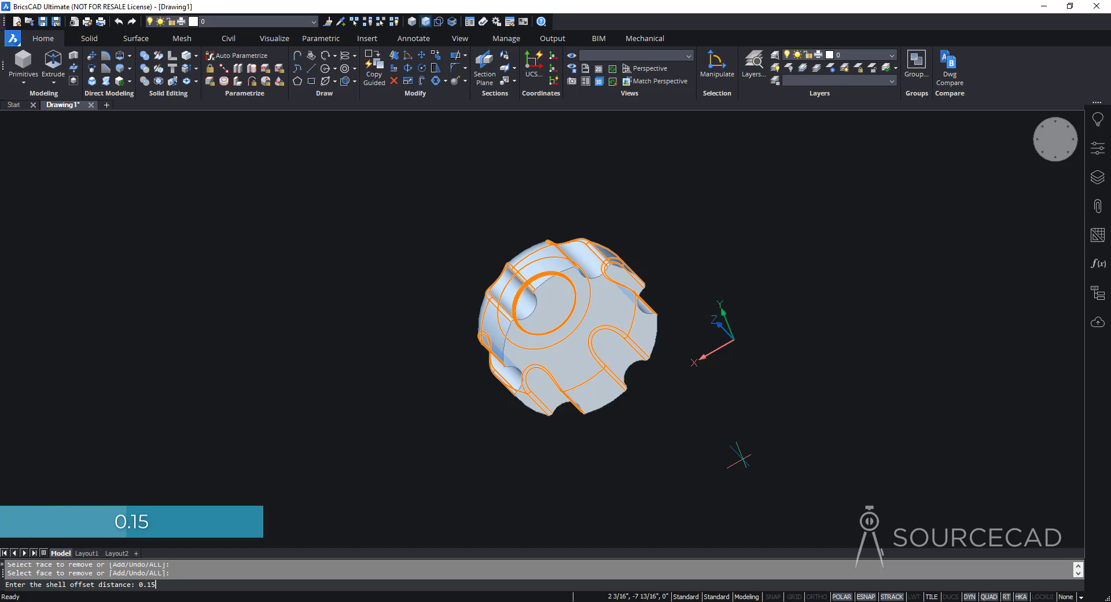
{"action": "key", "text": "Return"}
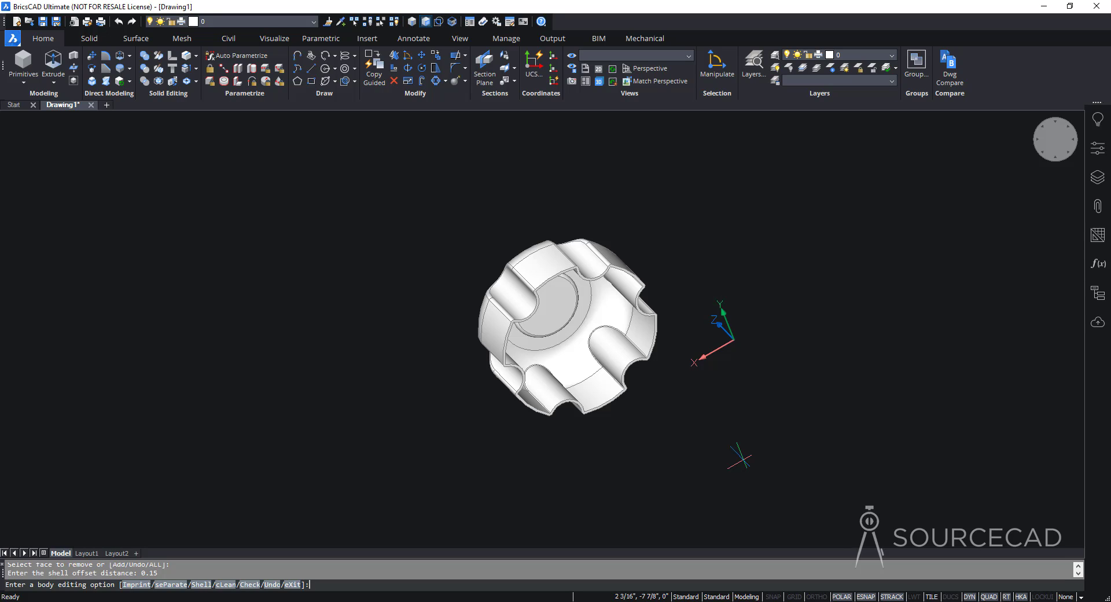
{"action": "key", "text": "Escape"}
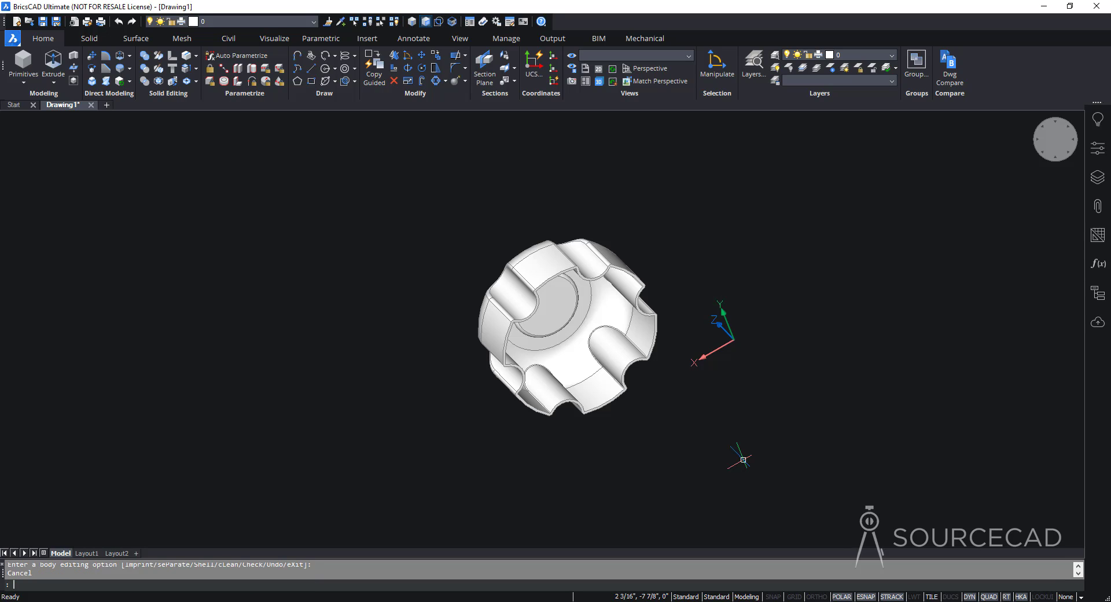
{"action": "middle_click_drag", "start_coordinate": [743, 459], "coordinate": [682, 331], "text": "shift"}
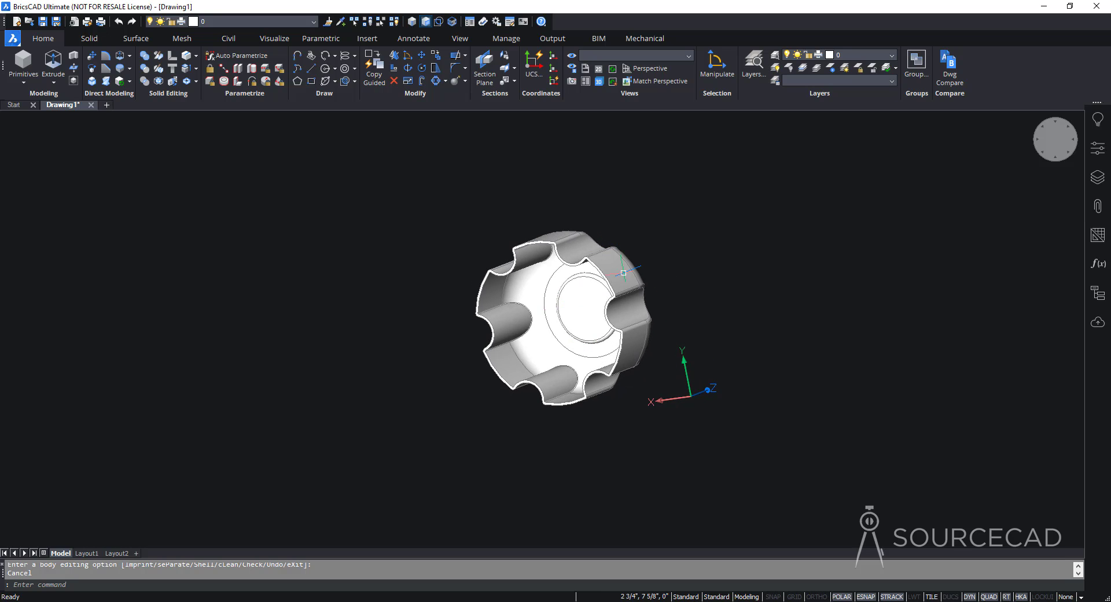
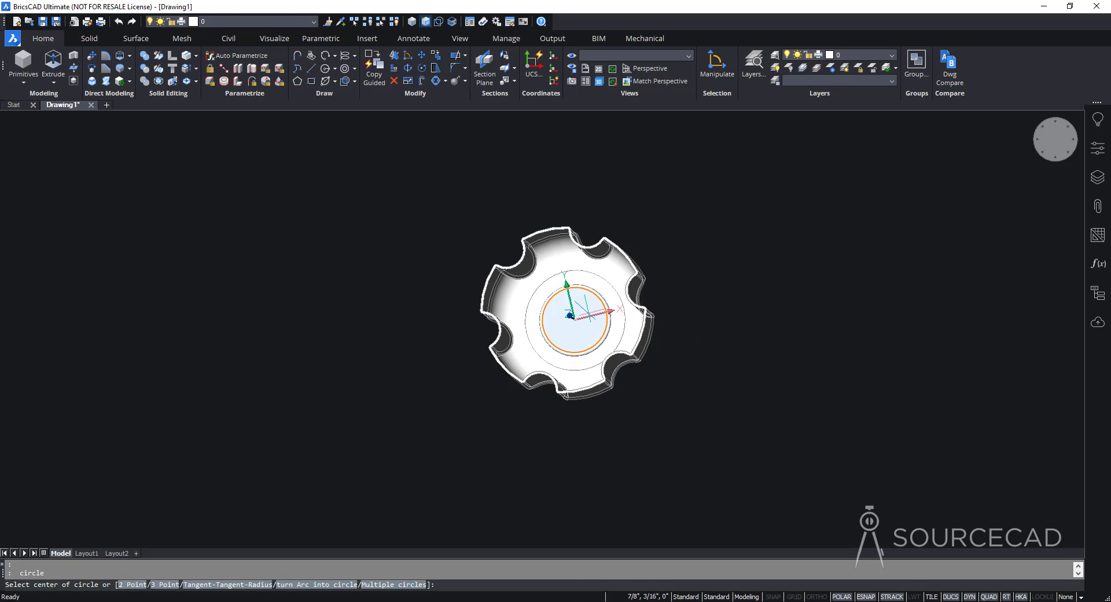
{"action": "left_click", "coordinate": [572, 318]}
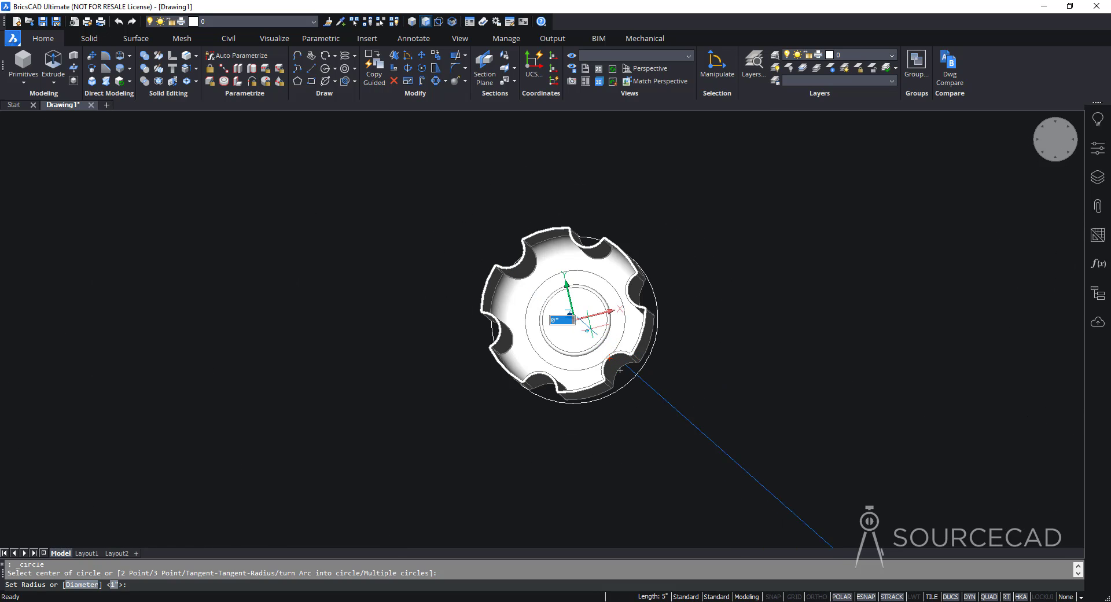
{"action": "middle_click_drag", "start_coordinate": [620, 369], "coordinate": [620, 334], "text": "shift"}
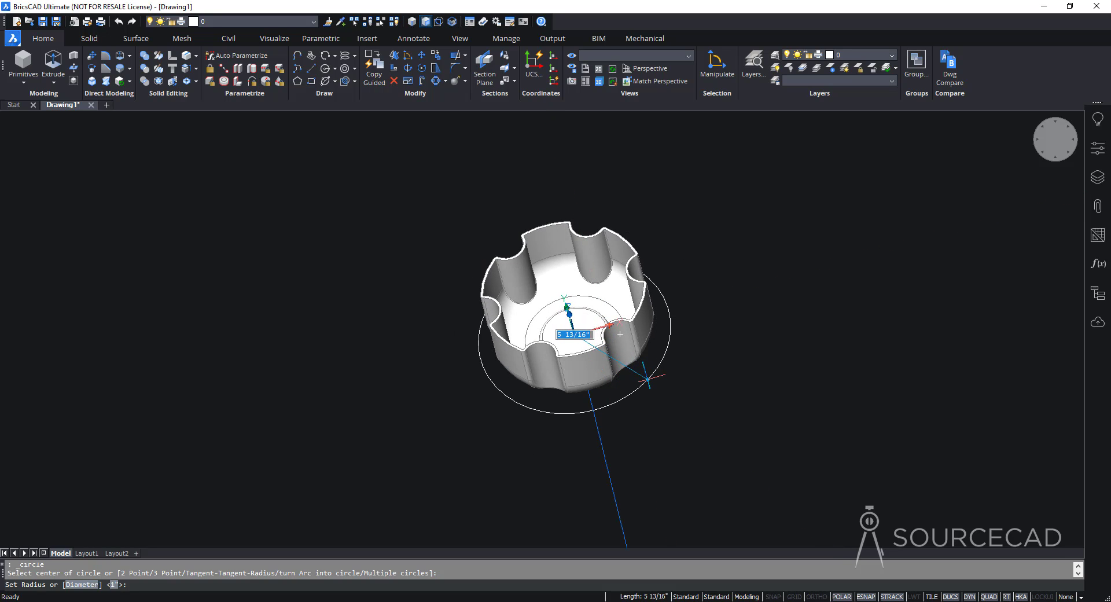
{"action": "key", "text": "Escape"}
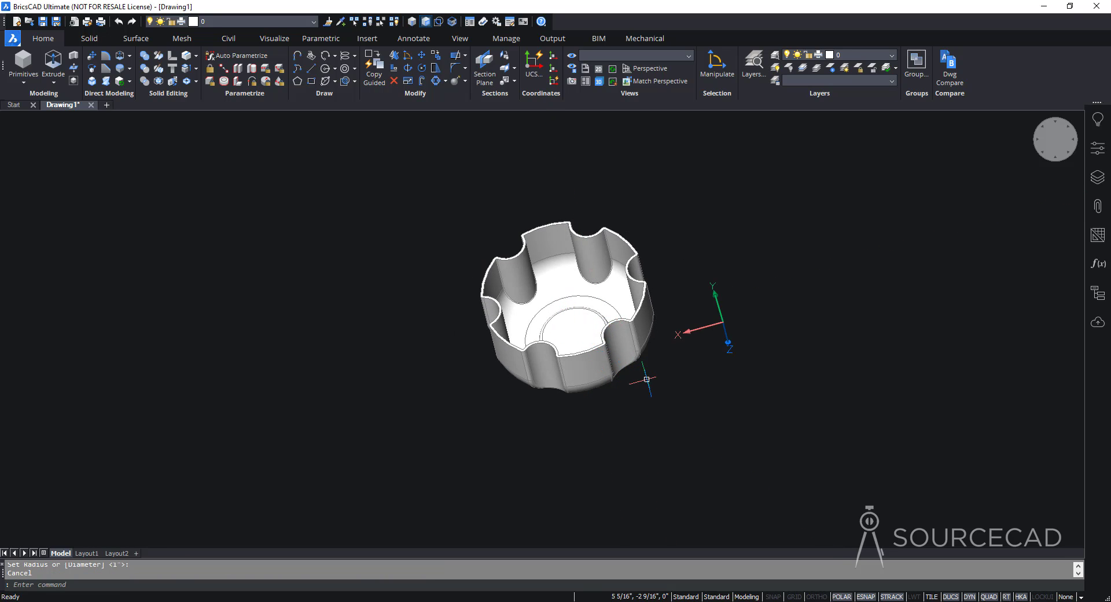
{"action": "left_click", "coordinate": [325, 71]}
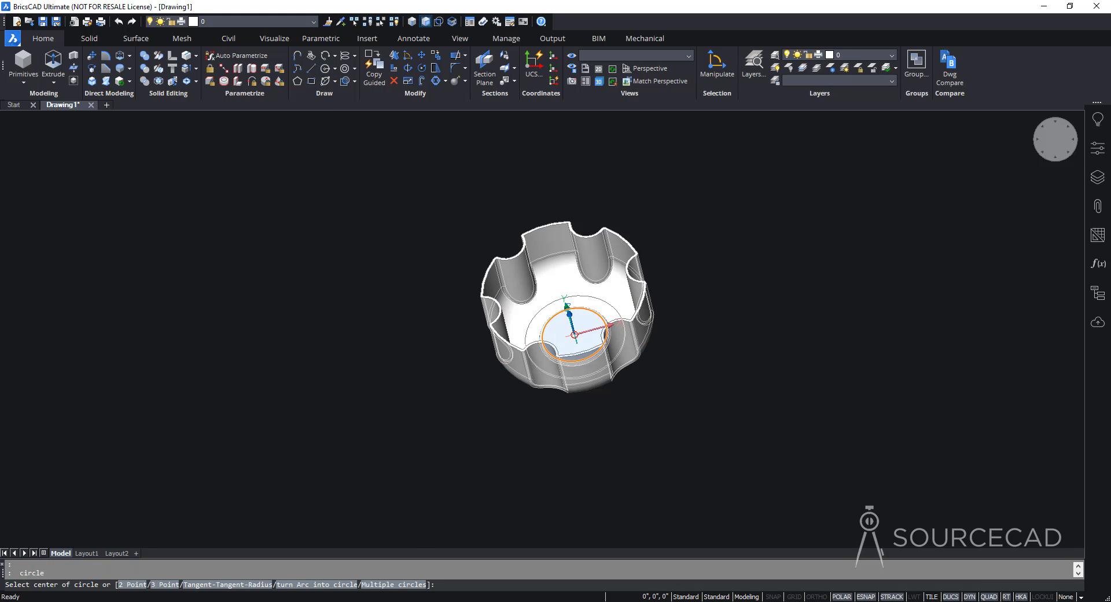
{"action": "left_click", "coordinate": [574, 334]}
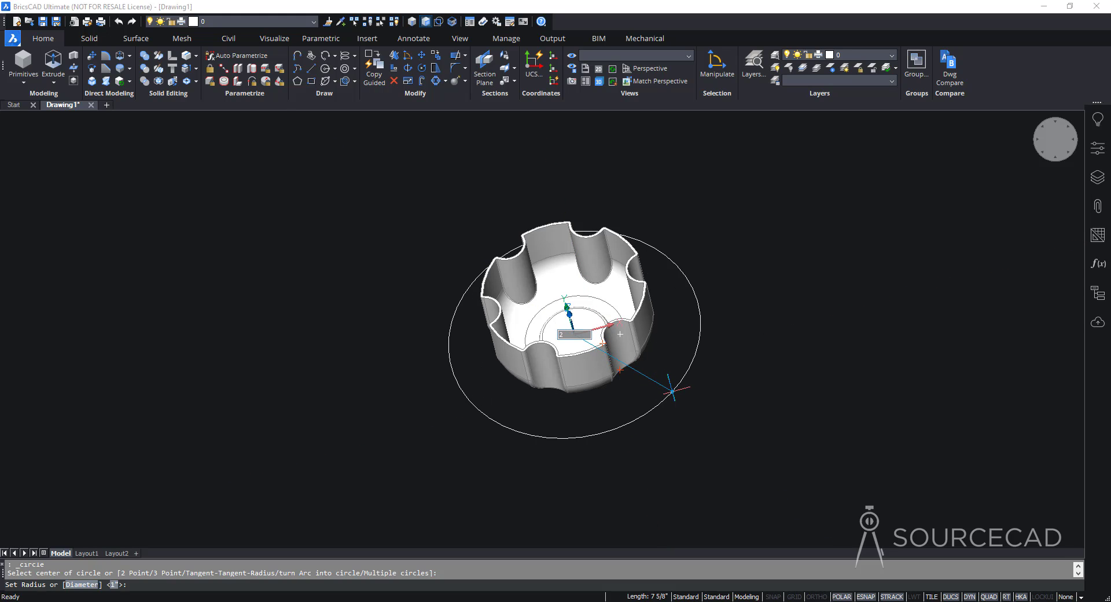
{"action": "key", "text": "Escape"}
{"action": "middle_click_drag", "start_coordinate": [671, 391], "coordinate": [594, 354], "text": "shift"}
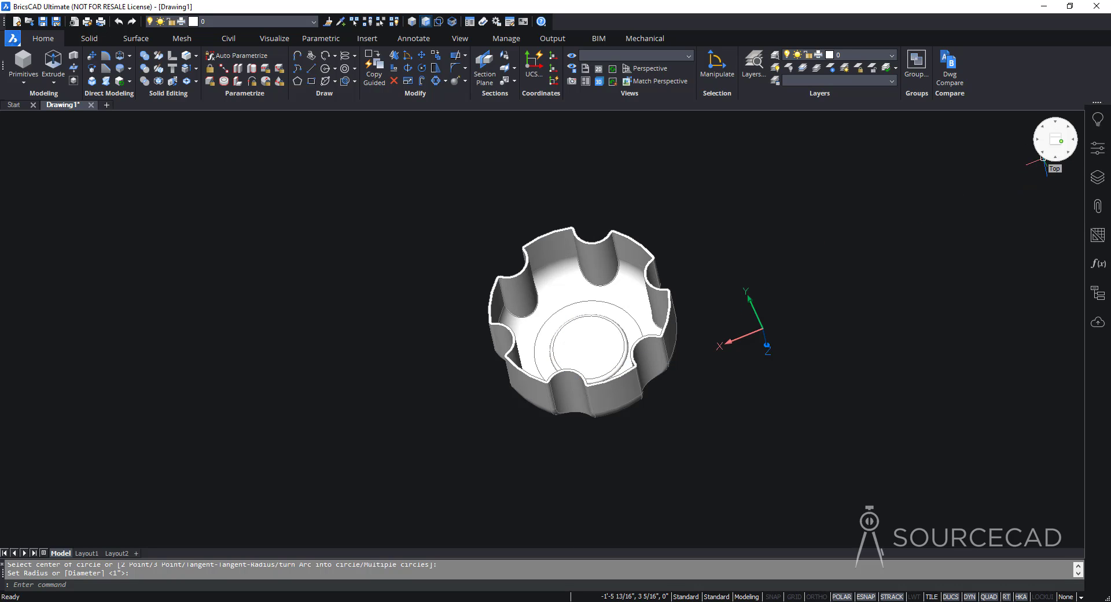
Try the Conceptual and 2dWireframe visual styles on the knob
{"action": "right_click", "coordinate": [1025, 149]}
{"action": "mouse_move", "coordinate": [1024, 150]}
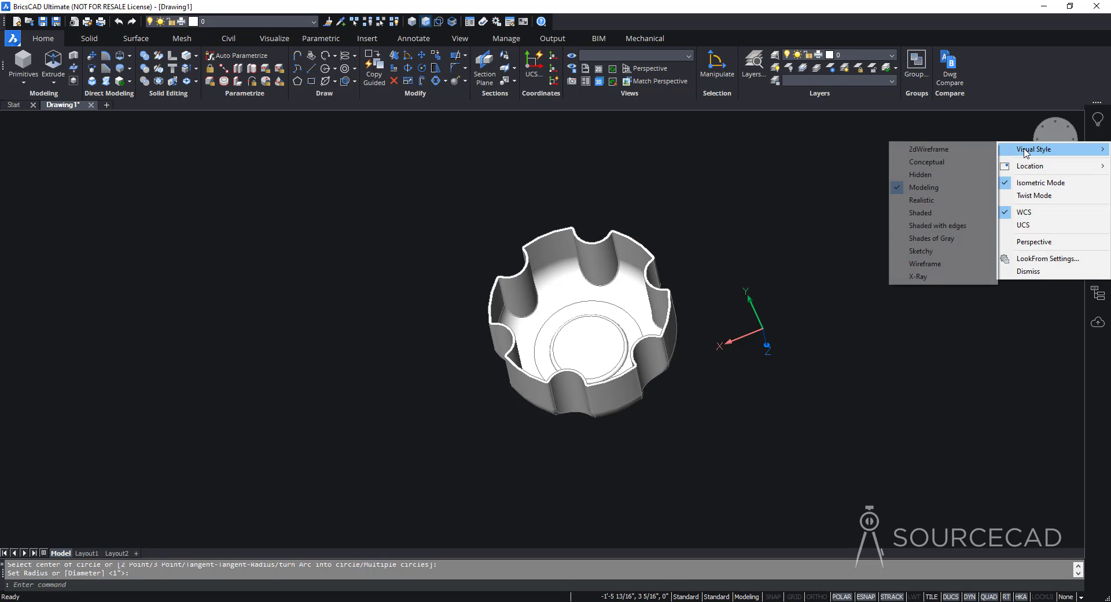
{"action": "left_click", "coordinate": [928, 162]}
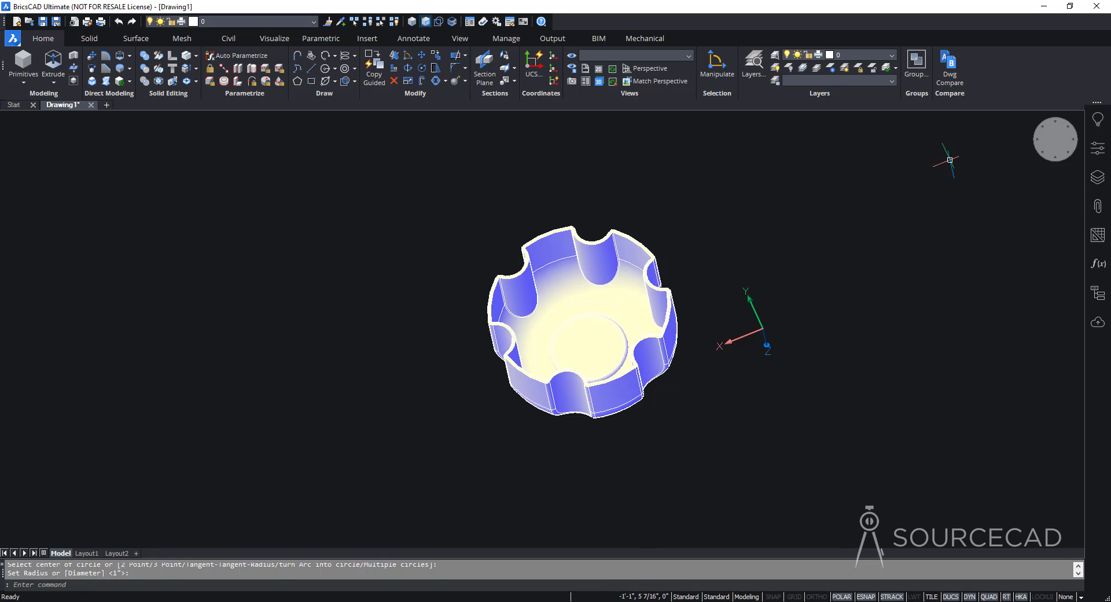
{"action": "right_click", "coordinate": [1031, 147]}
{"action": "mouse_move", "coordinate": [1018, 149]}
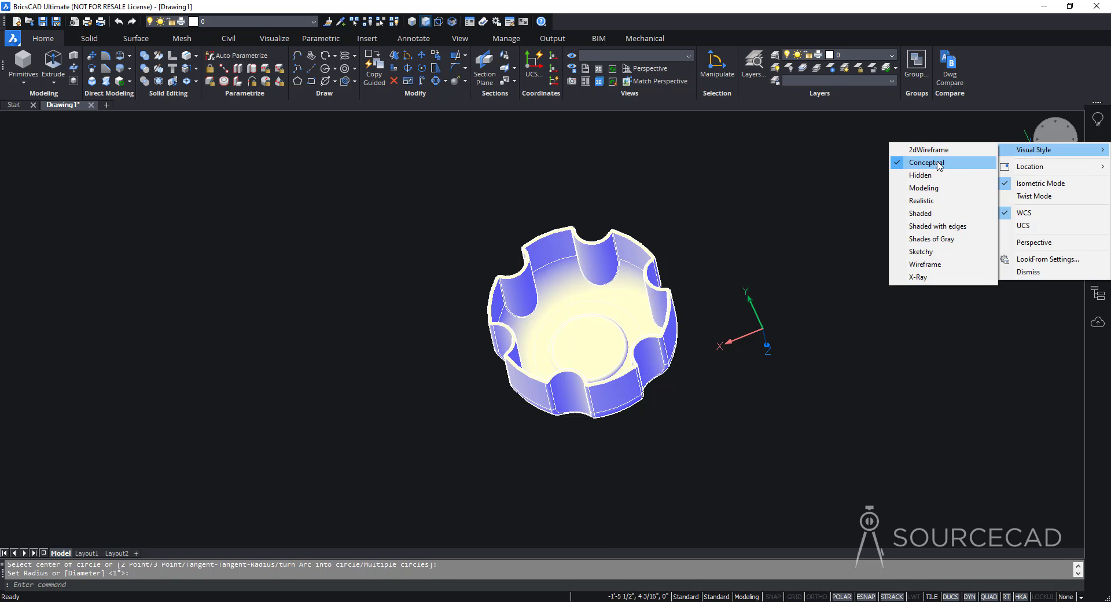
{"action": "left_click", "coordinate": [927, 145]}
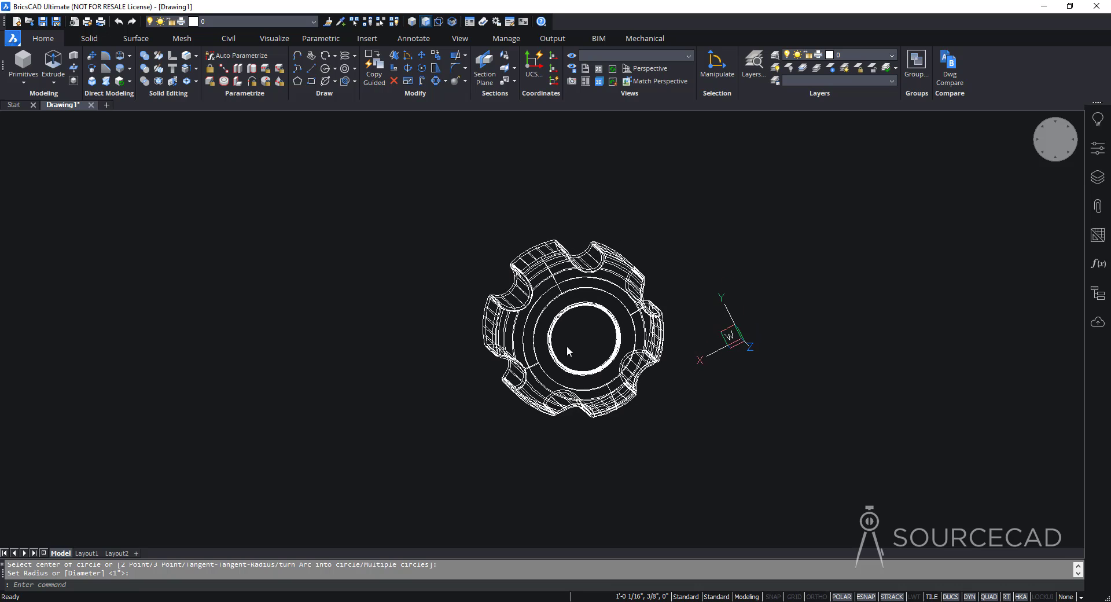
{"action": "mouse_move", "coordinate": [573, 335]}
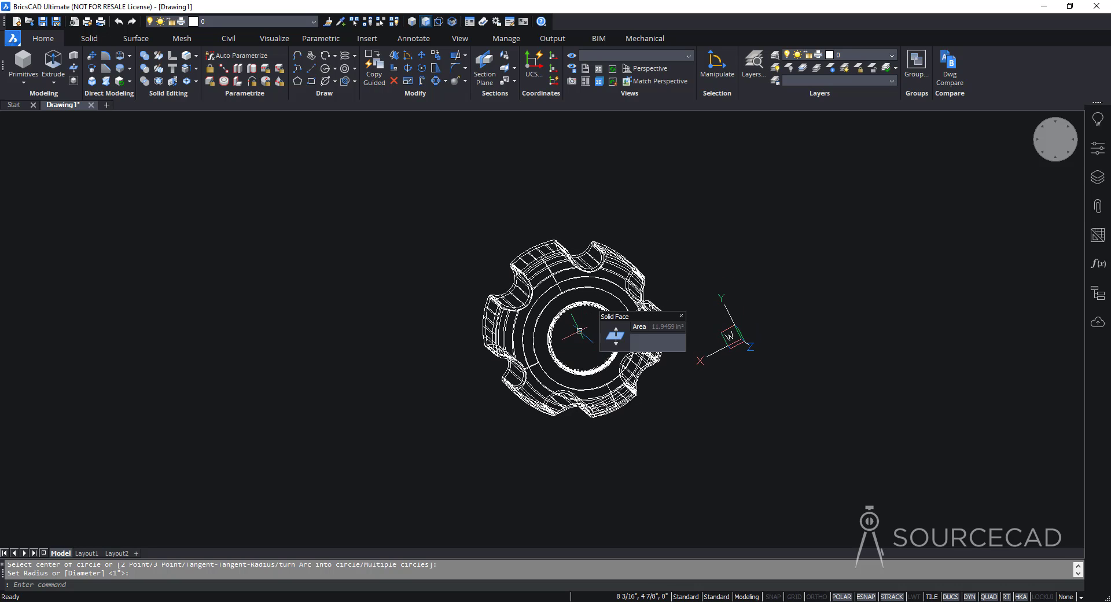
Set the visual style to Hidden with the knob's hollow underside in view
{"action": "right_click", "coordinate": [1055, 139]}
{"action": "mouse_move", "coordinate": [1036, 146]}
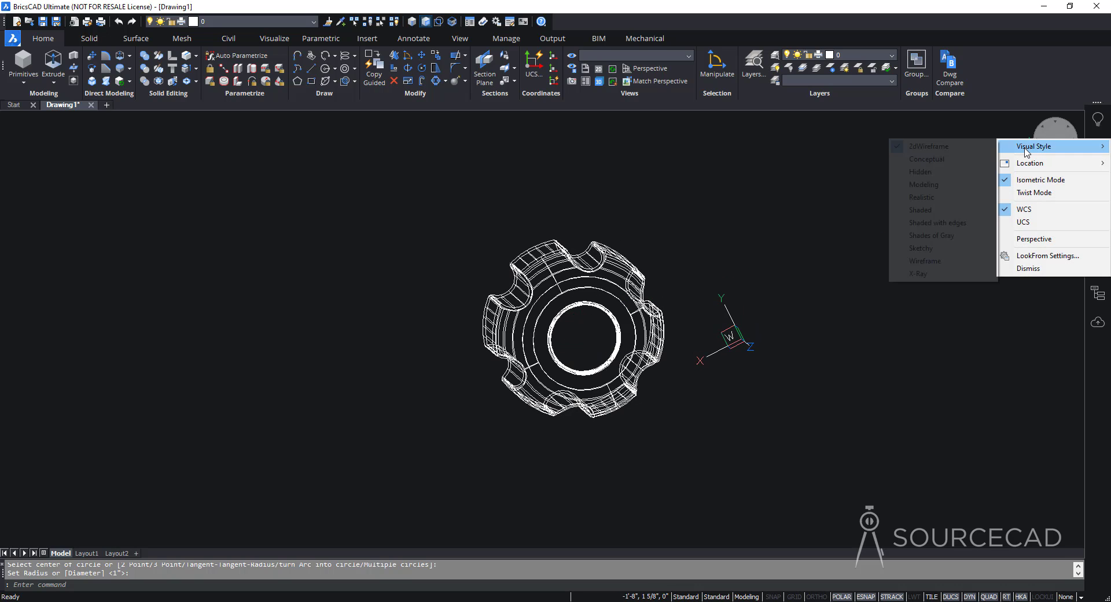
{"action": "left_click", "coordinate": [920, 174]}
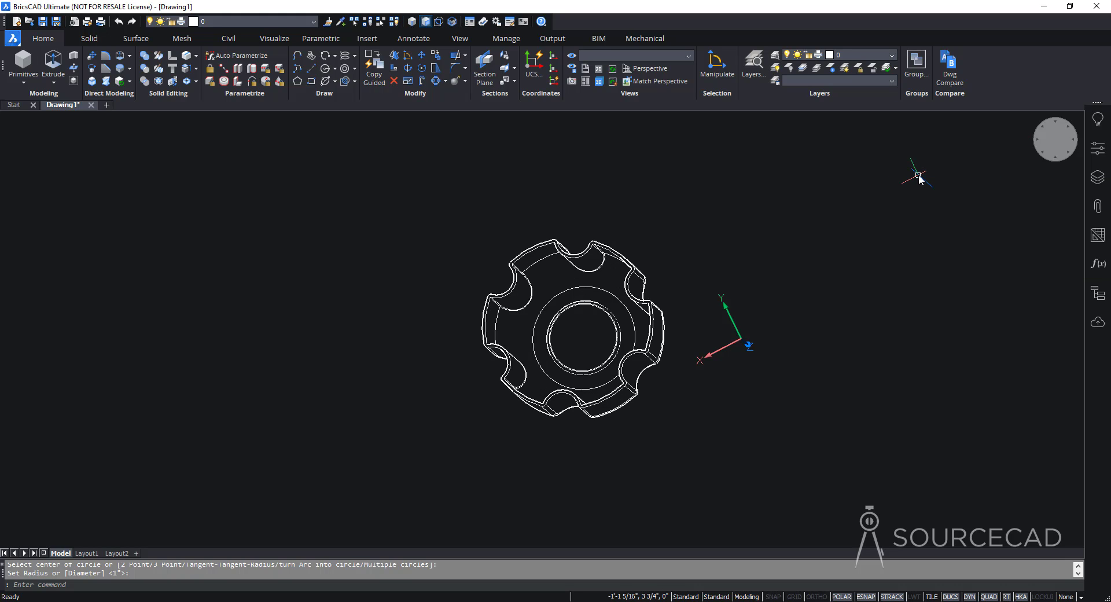
{"action": "middle_click_drag", "start_coordinate": [838, 207], "coordinate": [786, 252], "text": "shift"}
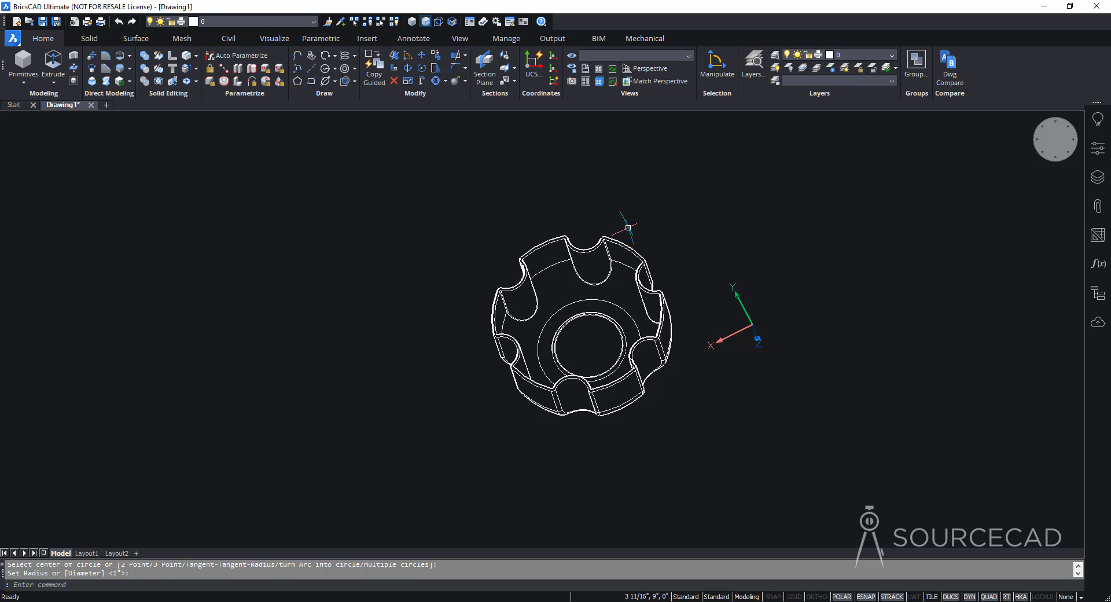
Draw a circle of 1.5-inch radius at the centre of the round flat floor inside the shelled knob
{"action": "left_click", "coordinate": [325, 70]}
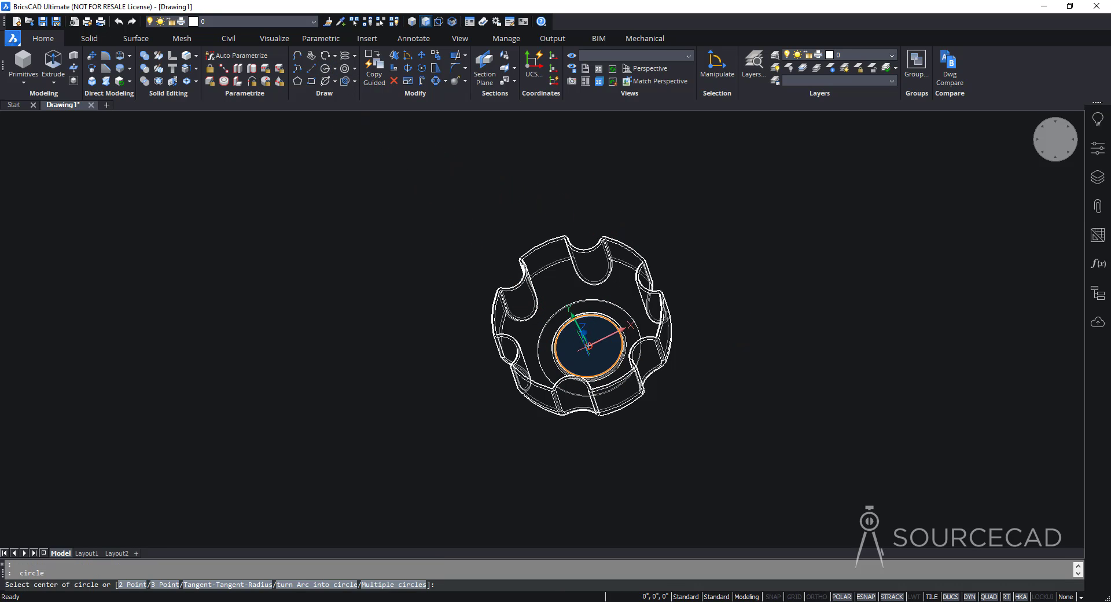
{"action": "left_click", "coordinate": [588, 345]}
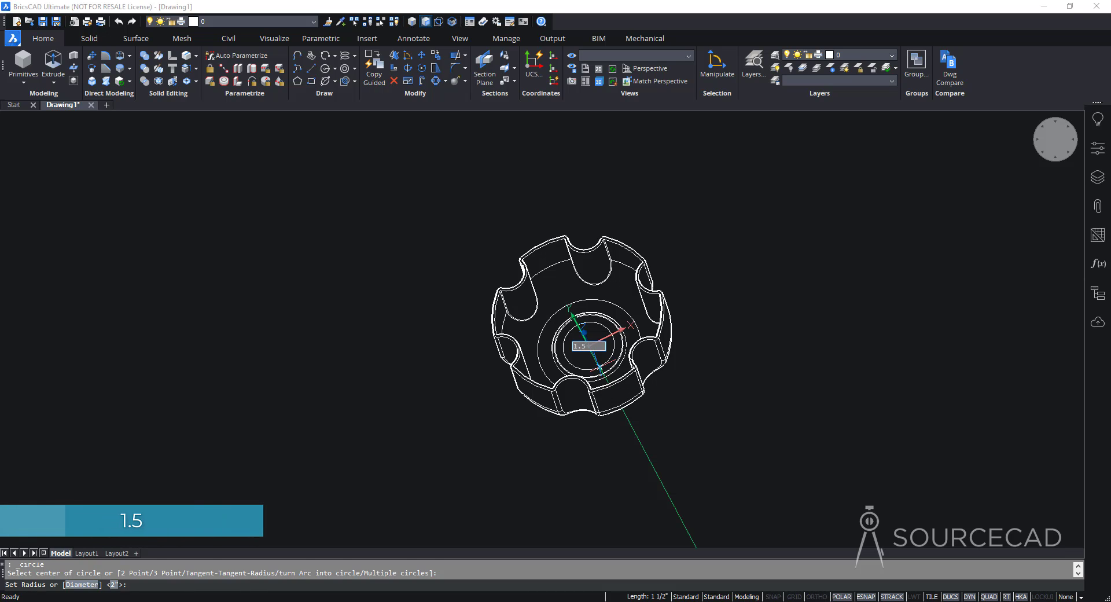
{"action": "left_click", "coordinate": [598, 366]}
{"action": "mouse_move", "coordinate": [587, 332]}
{"action": "middle_mouse_down", "text": "shift"}
{"action": "mouse_move", "coordinate": [585, 349]}
{"action": "mouse_move", "coordinate": [571, 328]}
{"action": "mouse_move", "coordinate": [589, 335]}
{"action": "mouse_move", "coordinate": [576, 338]}
{"action": "mouse_move", "coordinate": [578, 323]}
{"action": "mouse_move", "coordinate": [588, 329]}
{"action": "middle_mouse_up", "text": "shift"}
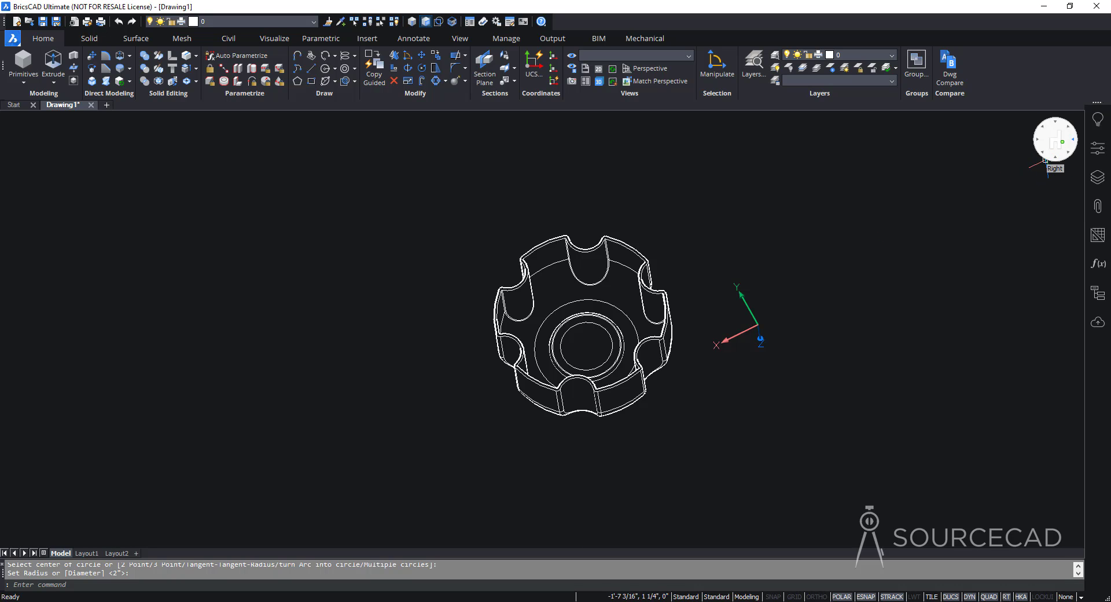
Preview the knob in the Modeling visual style and return it to the Hidden style
{"action": "right_click", "coordinate": [1046, 145]}
{"action": "mouse_move", "coordinate": [1035, 151]}
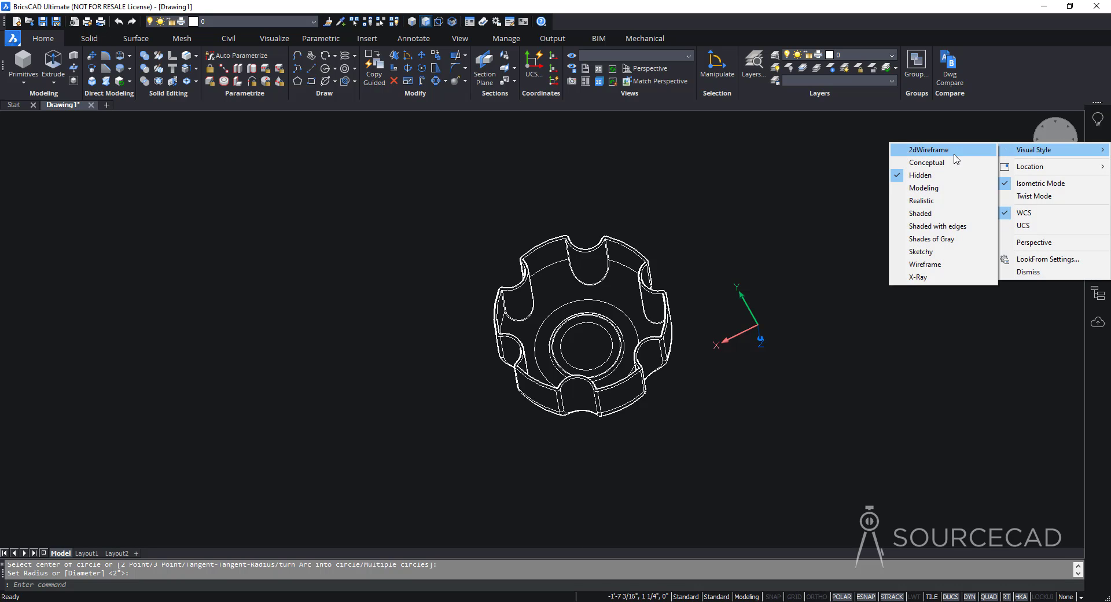
{"action": "left_click", "coordinate": [926, 188]}
{"action": "middle_click_drag", "start_coordinate": [775, 251], "coordinate": [626, 341], "text": "shift"}
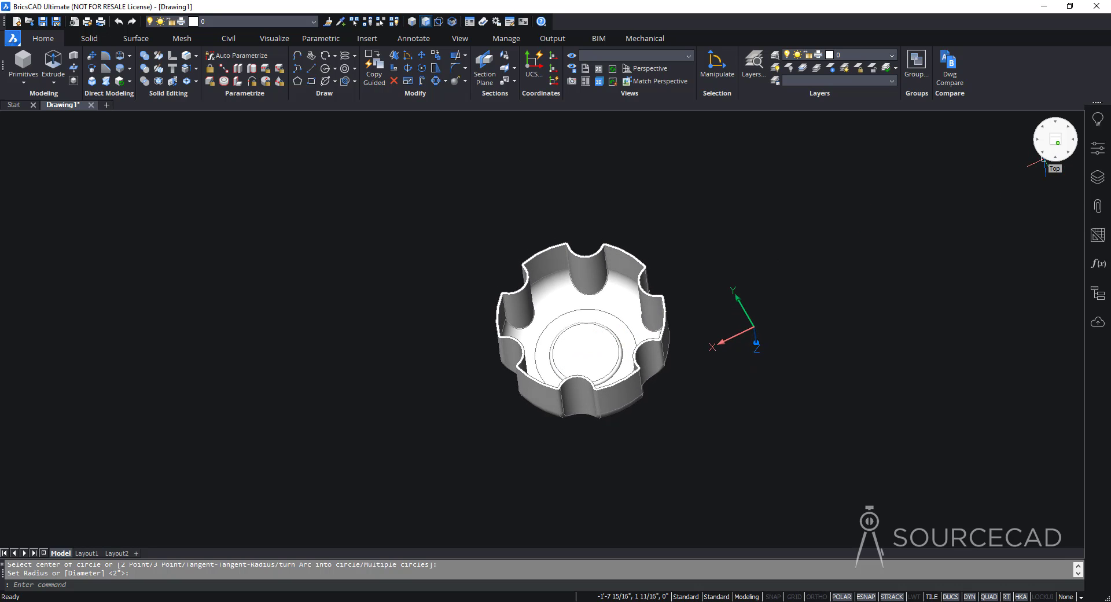
{"action": "right_click", "coordinate": [1050, 142]}
{"action": "mouse_move", "coordinate": [1020, 160]}
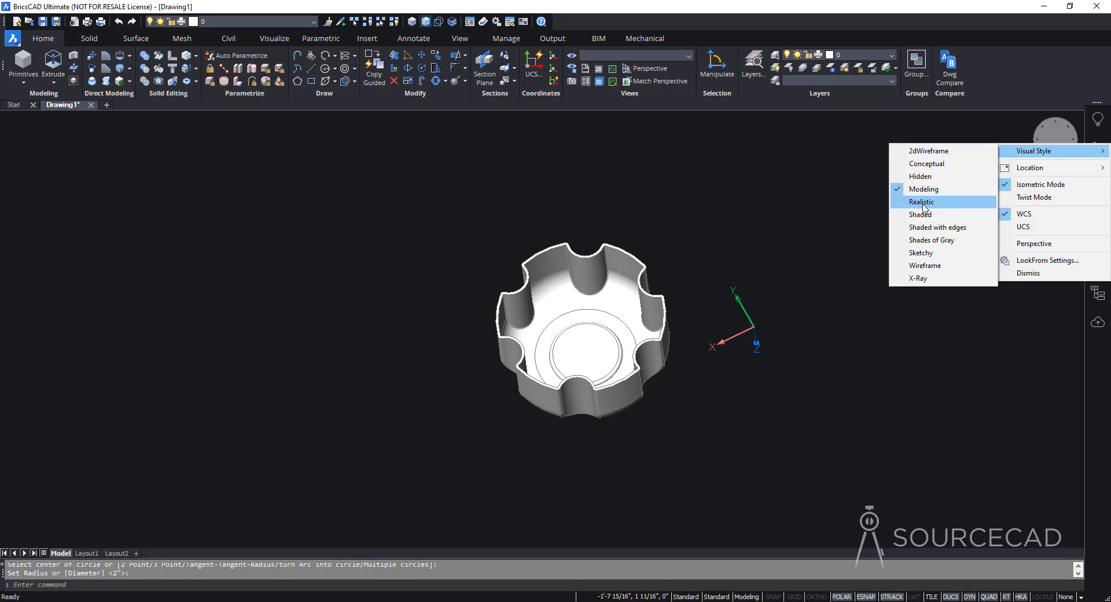
{"action": "left_click", "coordinate": [913, 176]}
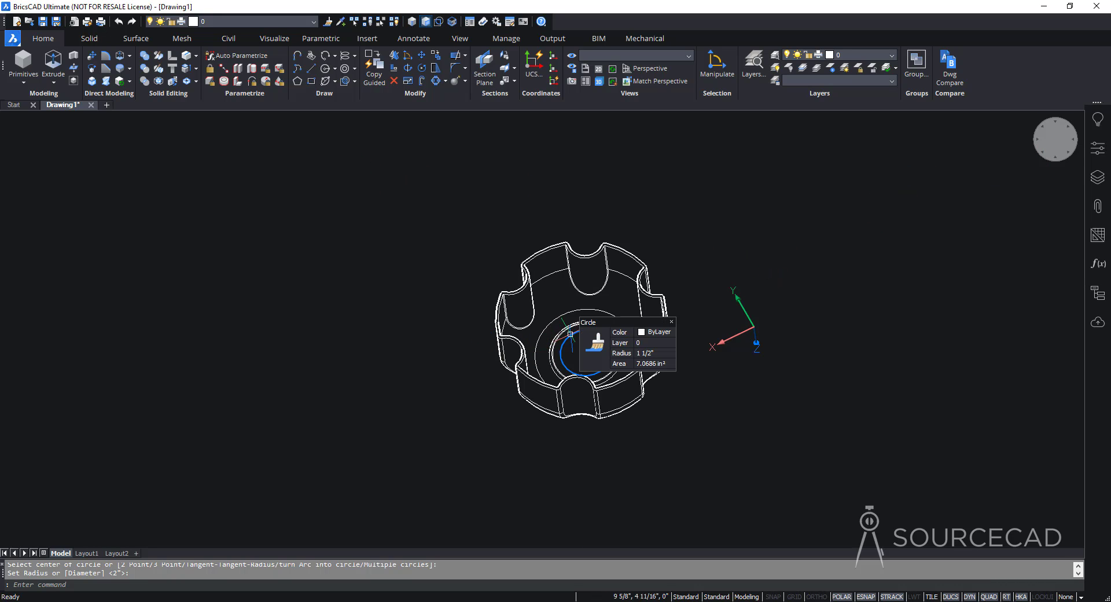
Imprint the 1.5-inch-radius circle onto the knob's inner floor, deleting the source circle
{"action": "left_click", "coordinate": [196, 55]}
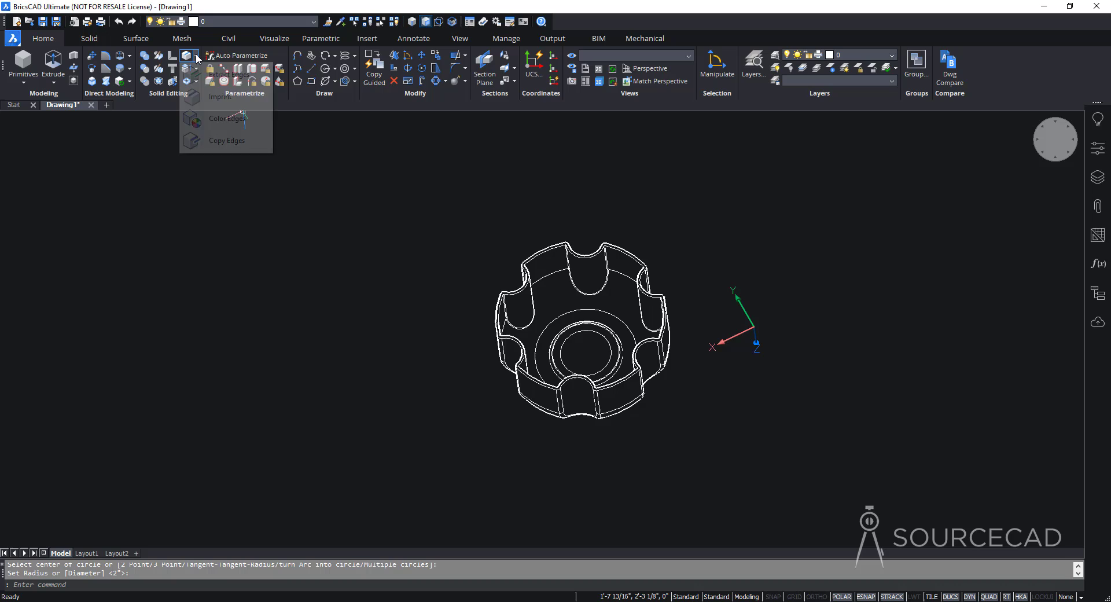
{"action": "left_click", "coordinate": [215, 102]}
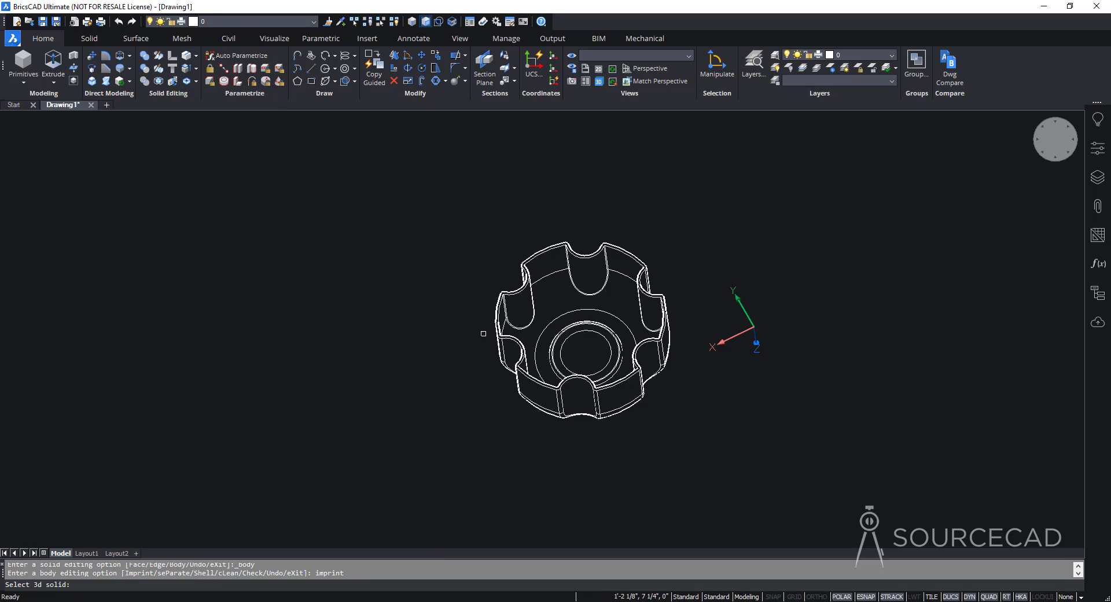
{"action": "left_click", "coordinate": [562, 301]}
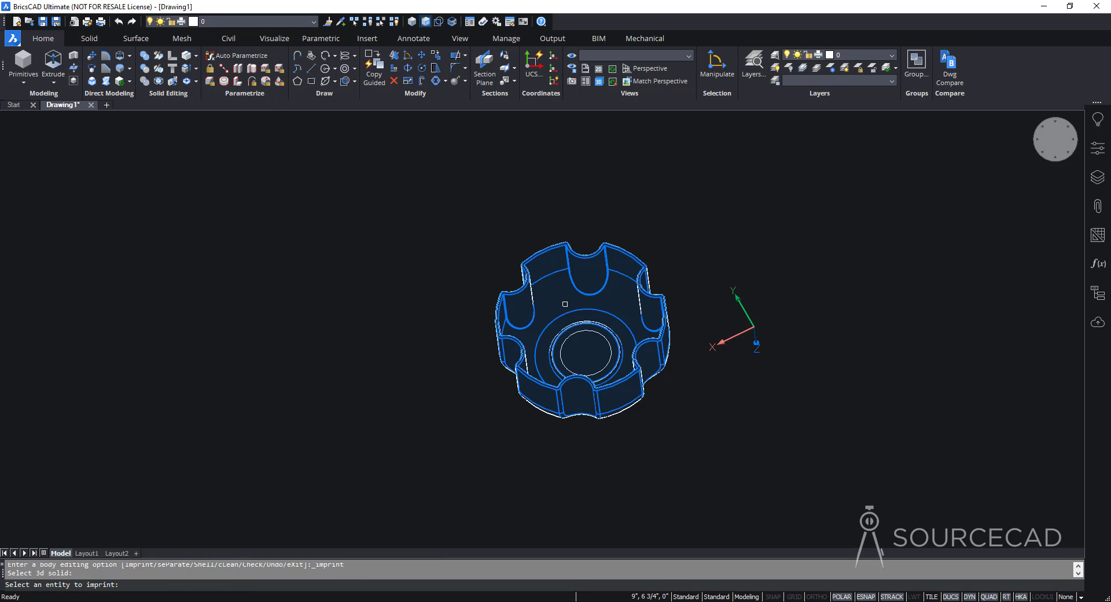
{"action": "left_click", "coordinate": [569, 337]}
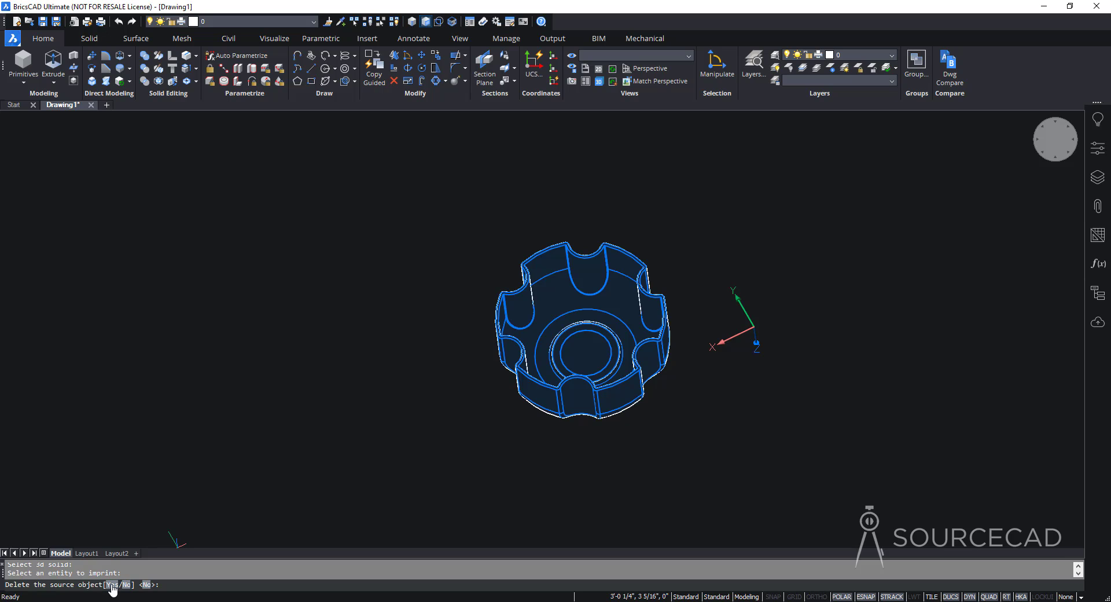
{"action": "type", "text": "Y"}
{"action": "key", "text": "Return"}
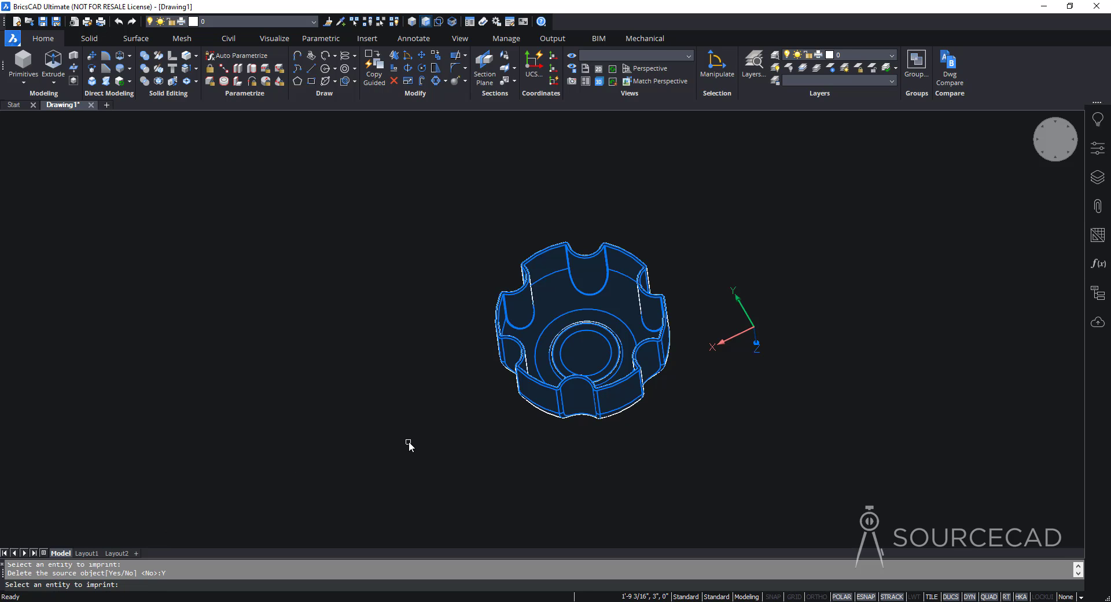
{"action": "key", "text": "Escape"}
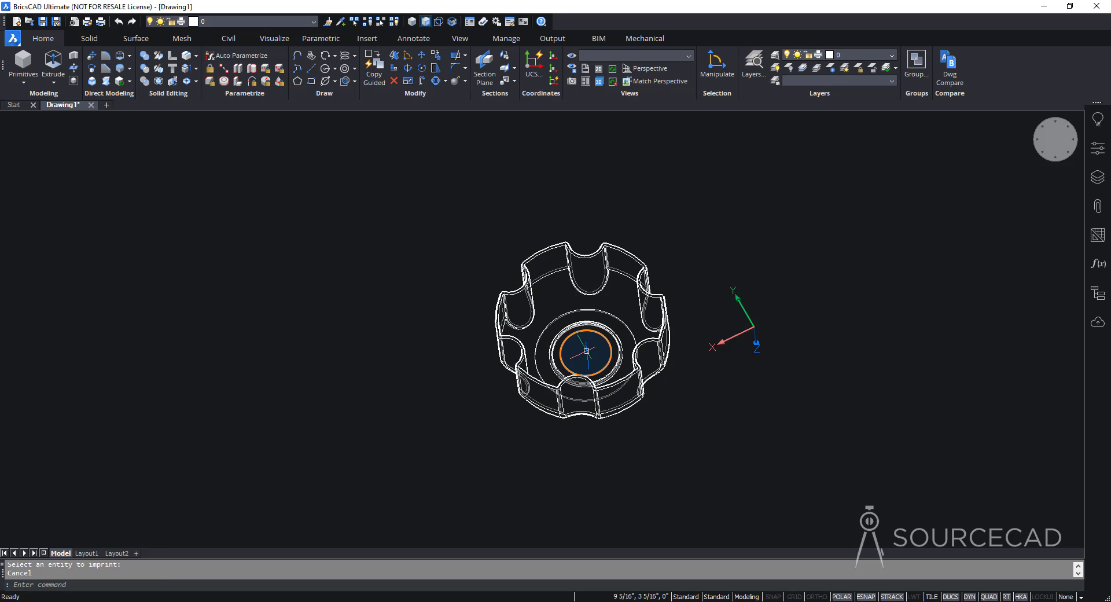
Draw two collinear lines parallel to the X axis from a point about 13/16 inch off centre to both sides of the imprinted circle
{"action": "mouse_move", "coordinate": [581, 358]}
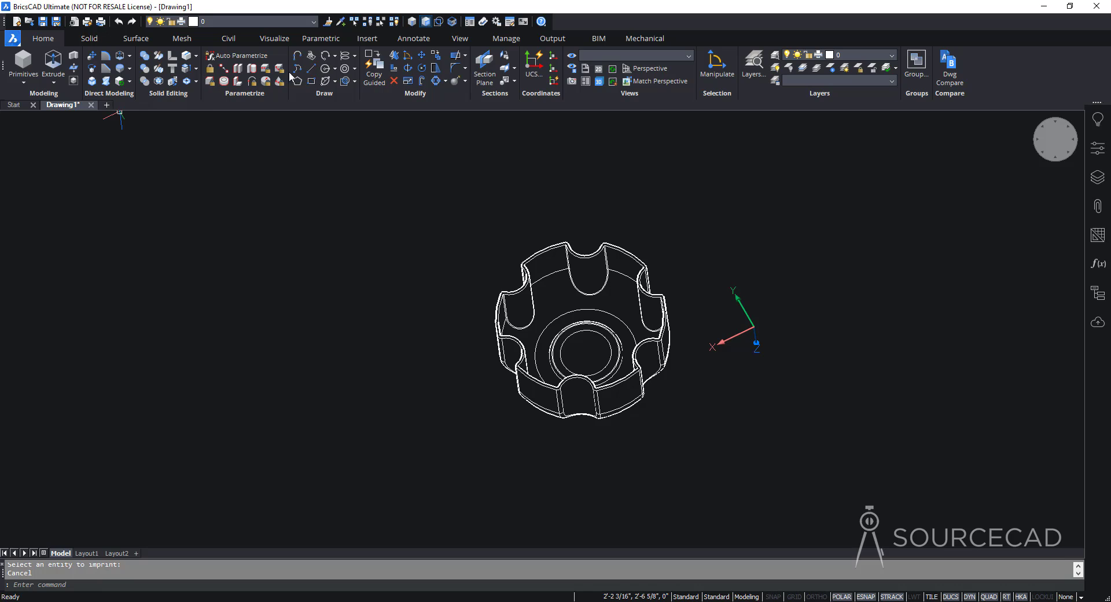
{"action": "left_click", "coordinate": [310, 69]}
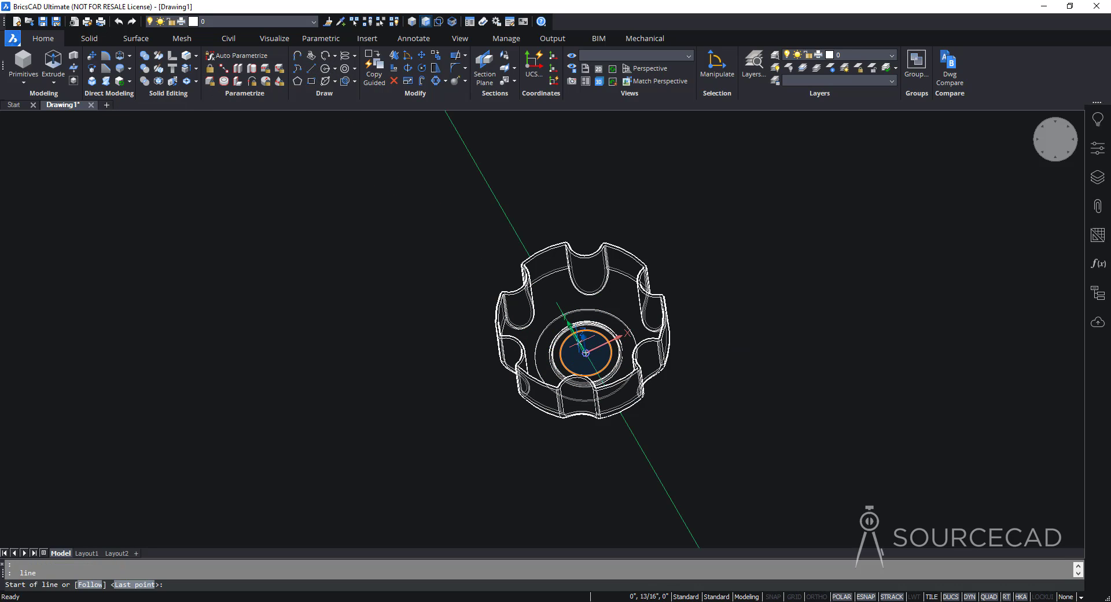
{"action": "left_click", "coordinate": [605, 334]}
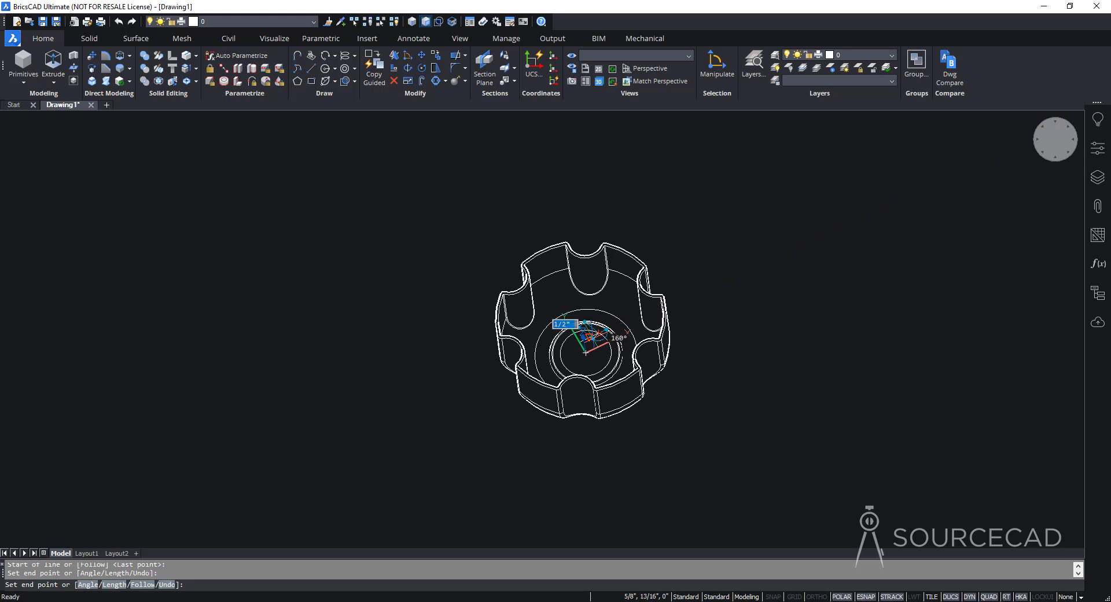
{"action": "key", "text": "Escape"}
{"action": "key", "text": "Return"}
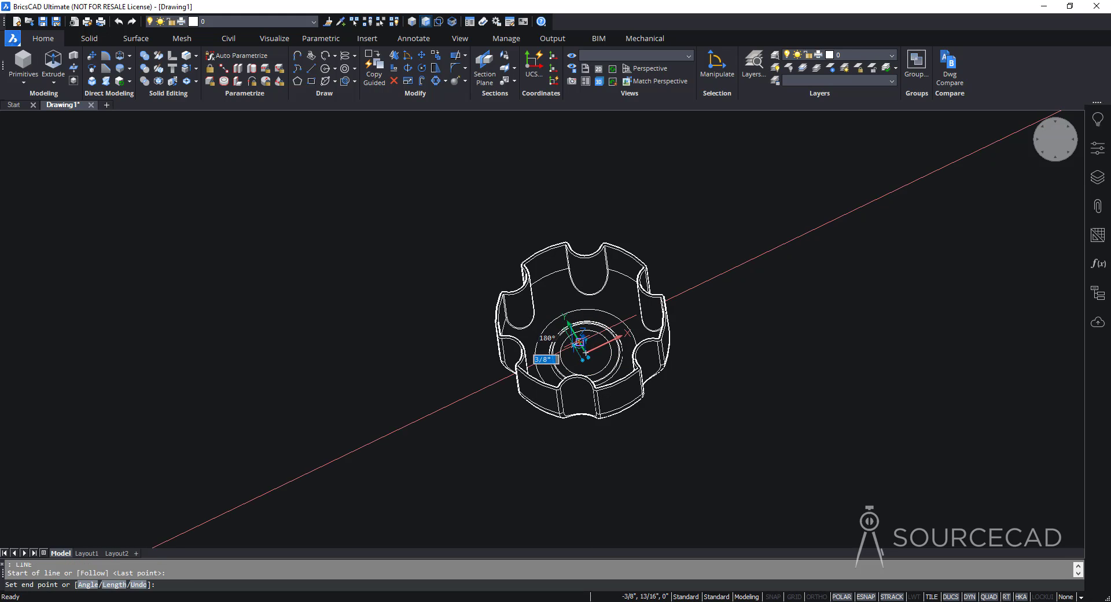
{"action": "left_click", "coordinate": [585, 353]}
{"action": "key", "text": "Escape"}
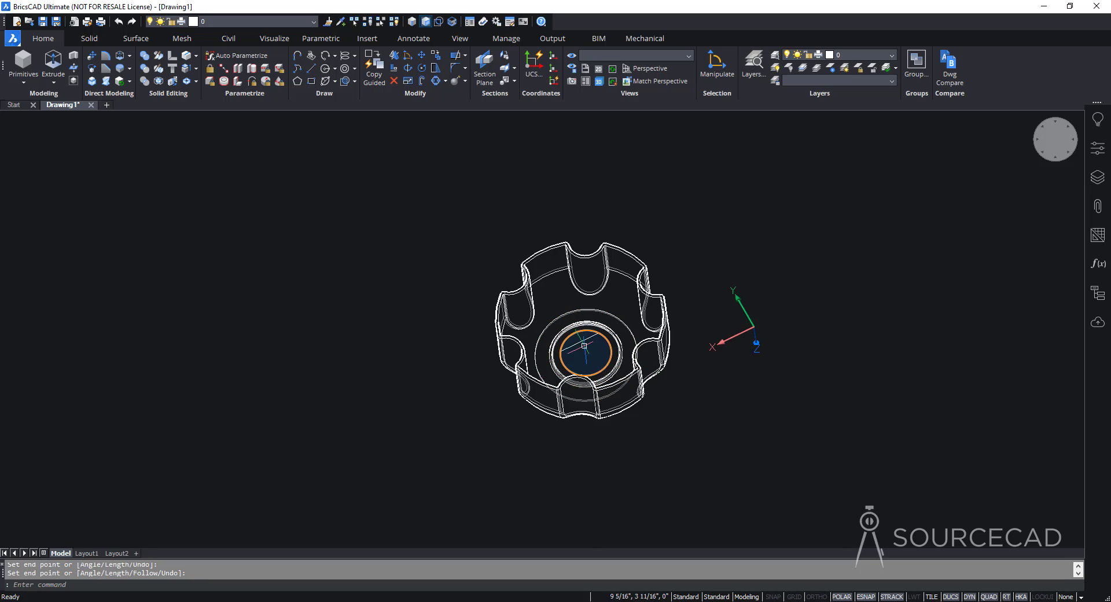
Examine the two line segments that cross the imprinted circle on the knob's inner floor
{"action": "scroll", "coordinate": [585, 344], "scroll_direction": "down", "scroll_amount": 3}
{"action": "scroll", "coordinate": [583, 342], "scroll_direction": "up", "scroll_amount": 8}
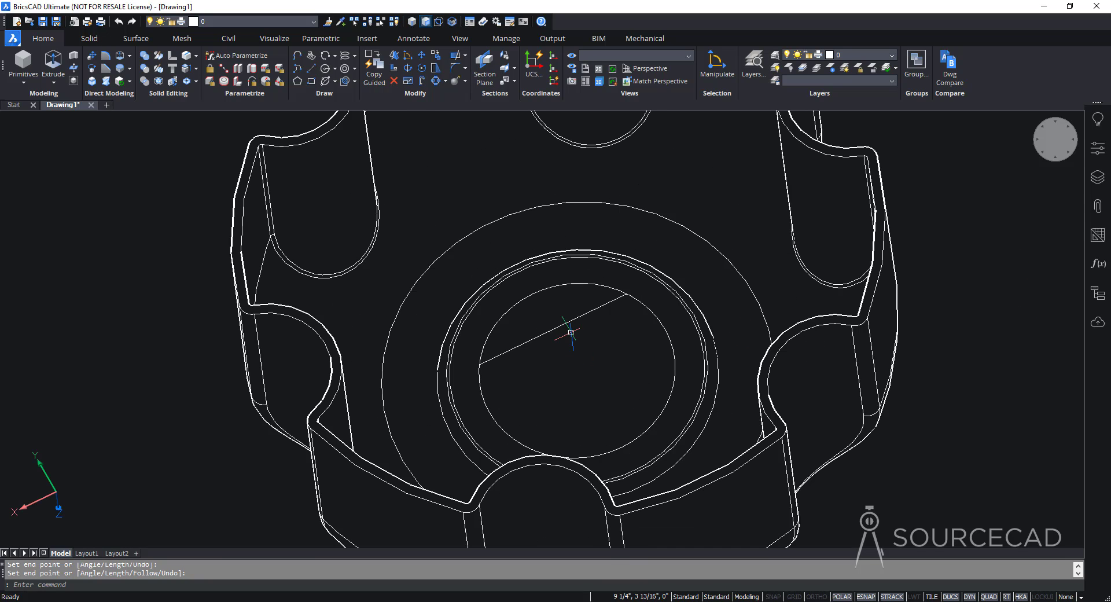
{"action": "left_click", "coordinate": [581, 316]}
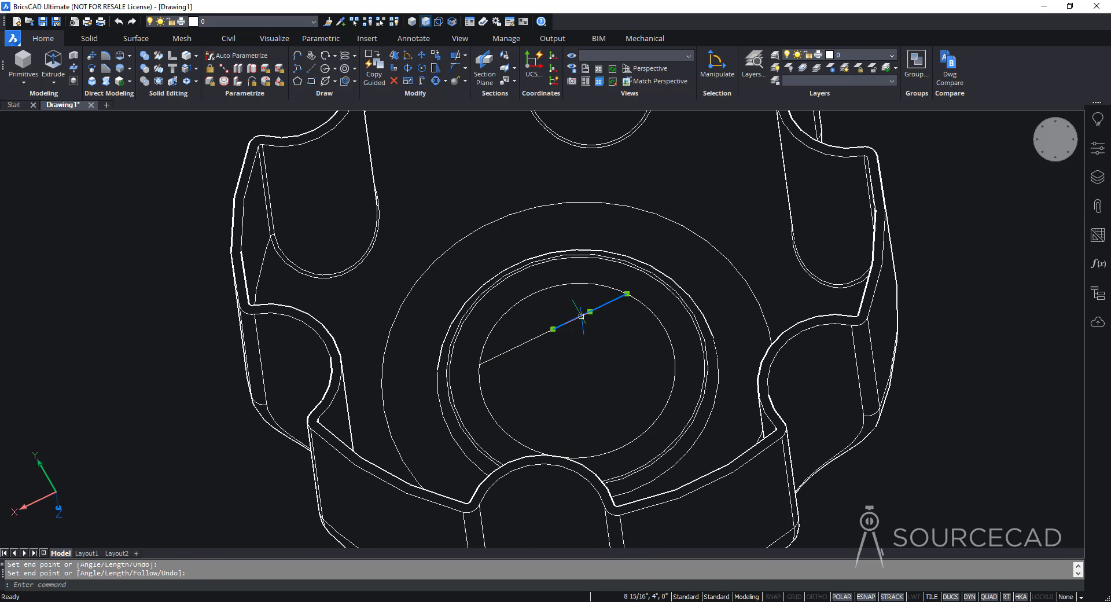
{"action": "left_click", "coordinate": [534, 348]}
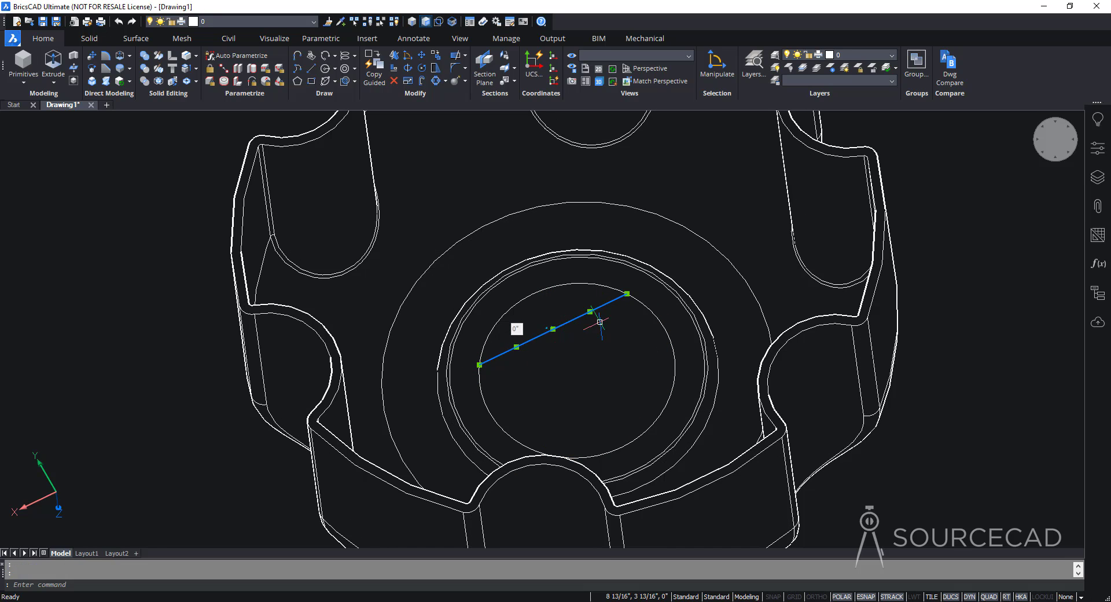
{"action": "key", "text": "Escape"}
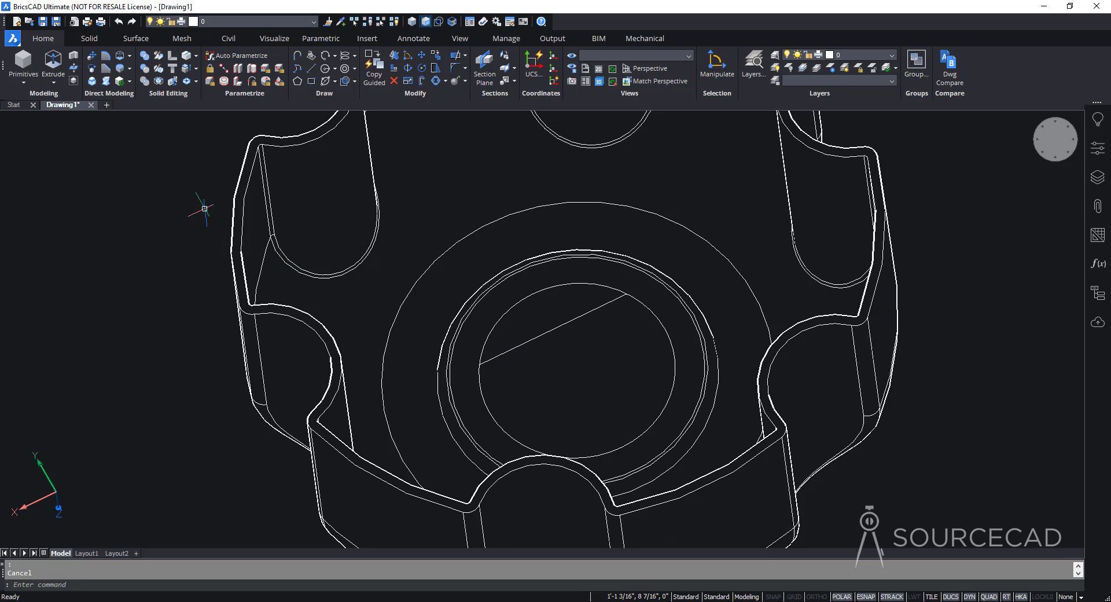
Imprint both collinear line segments crossing the circle onto the knob's inner floor, deleting the source lines
{"action": "left_click", "coordinate": [210, 85]}
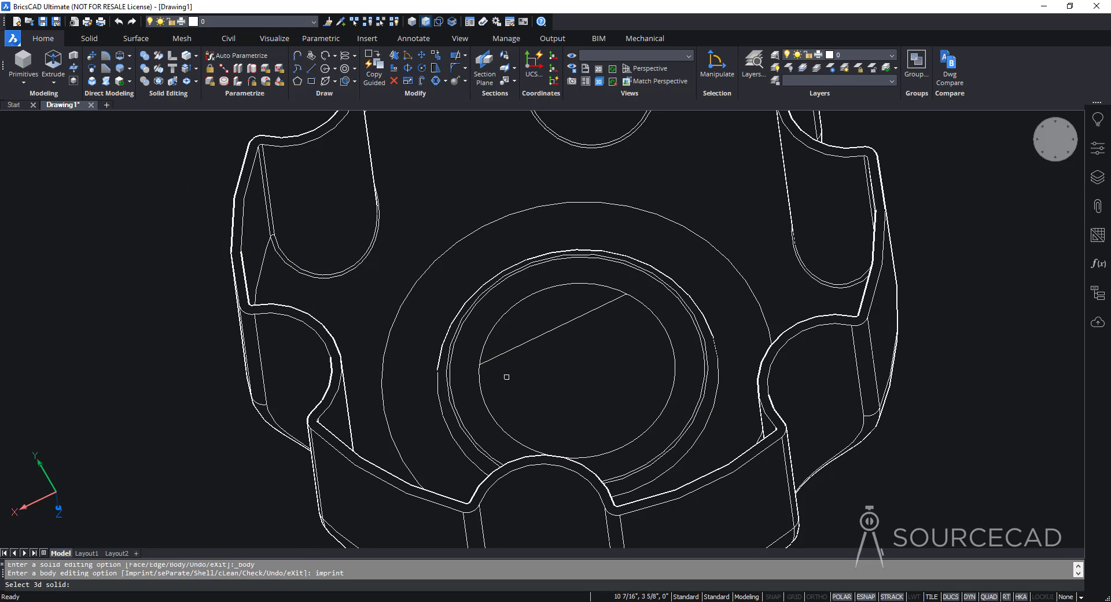
{"action": "left_click", "coordinate": [425, 290]}
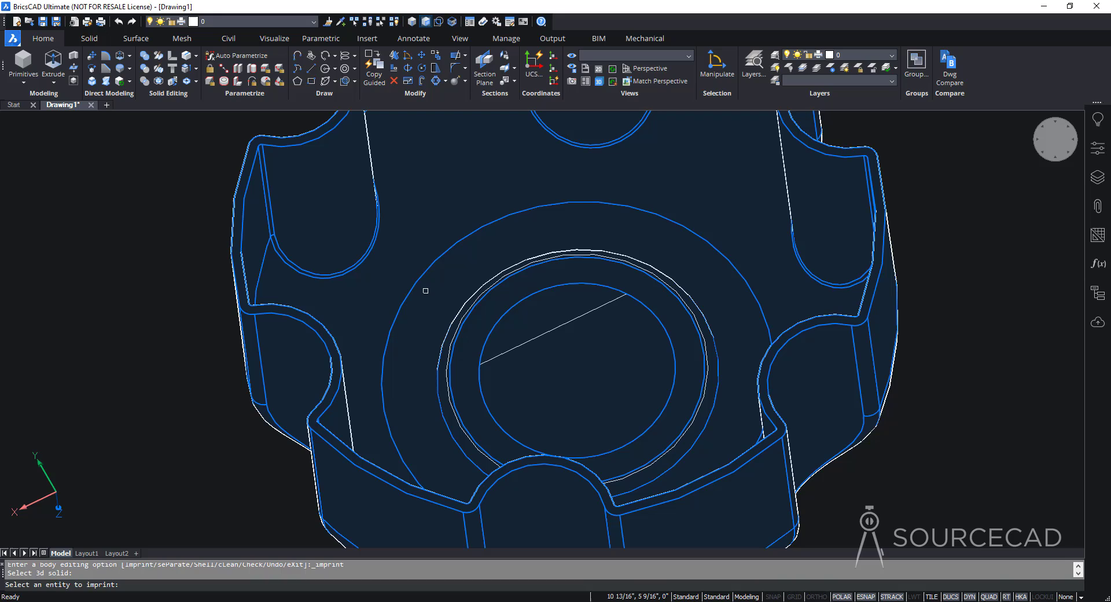
{"action": "left_click", "coordinate": [510, 351]}
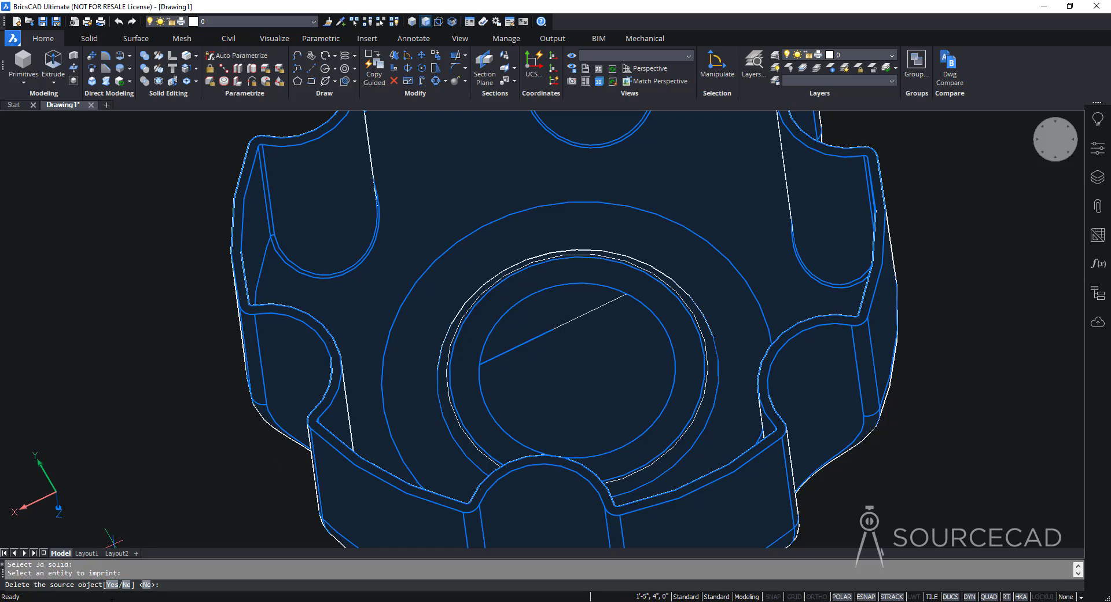
{"action": "type", "text": "Y"}
{"action": "key", "text": "Return"}
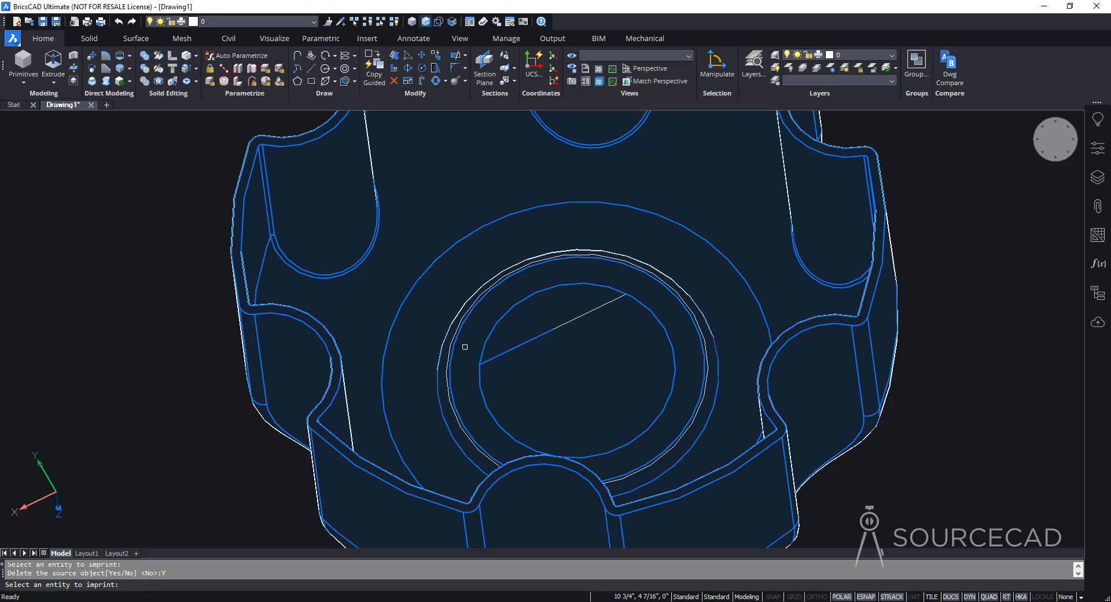
{"action": "left_click", "coordinate": [580, 316]}
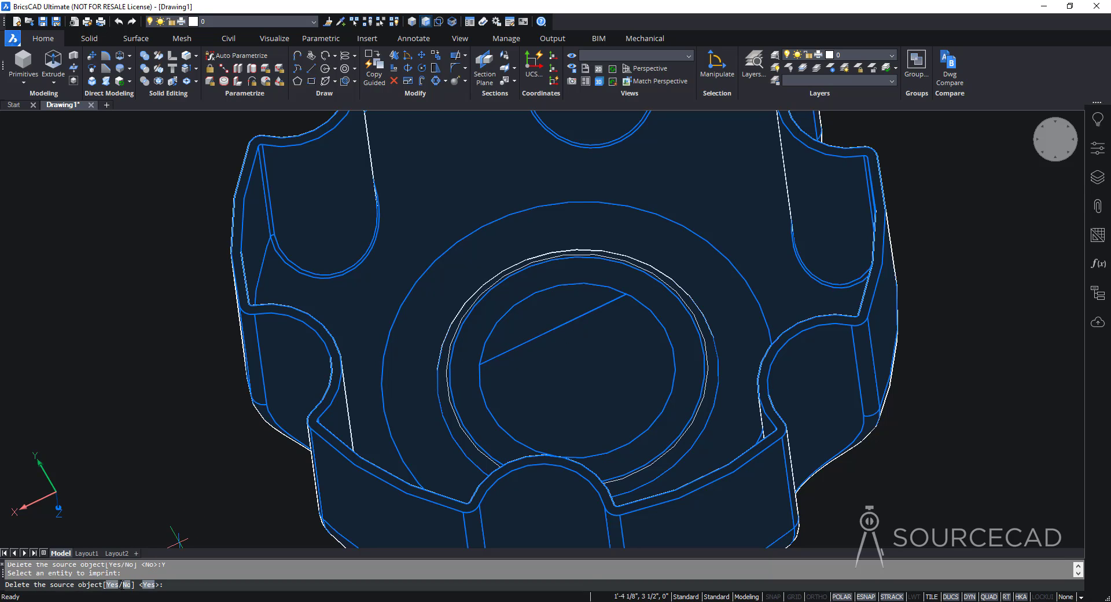
{"action": "left_click", "coordinate": [114, 585]}
{"action": "key", "text": "Escape"}
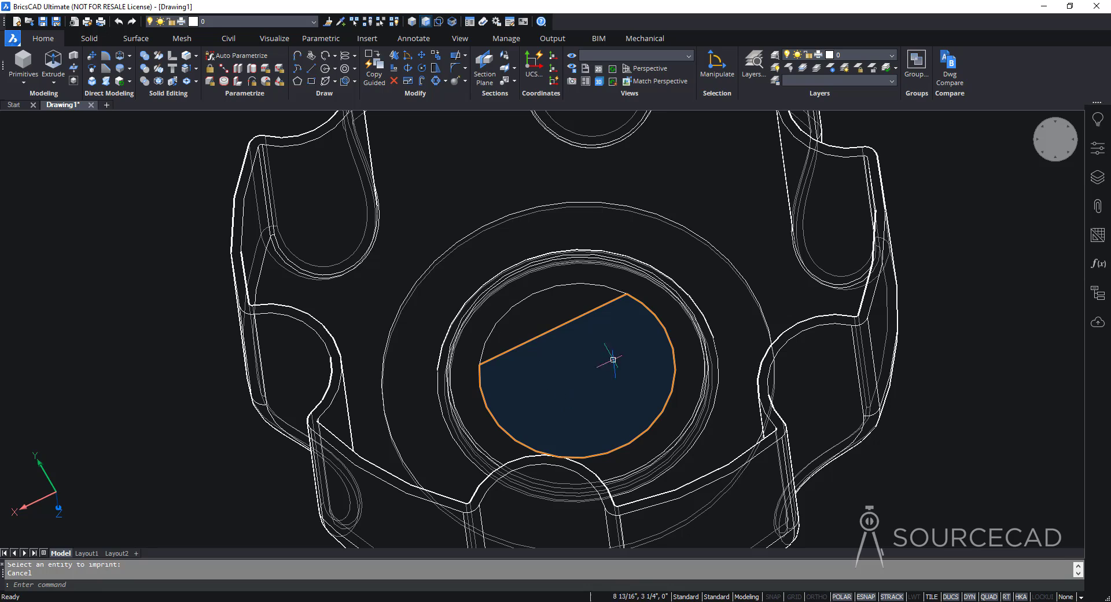
Extrude the larger D-shaped face inside the imprinted circle by 2 inches to form a central boss
{"action": "mouse_move", "coordinate": [583, 369]}
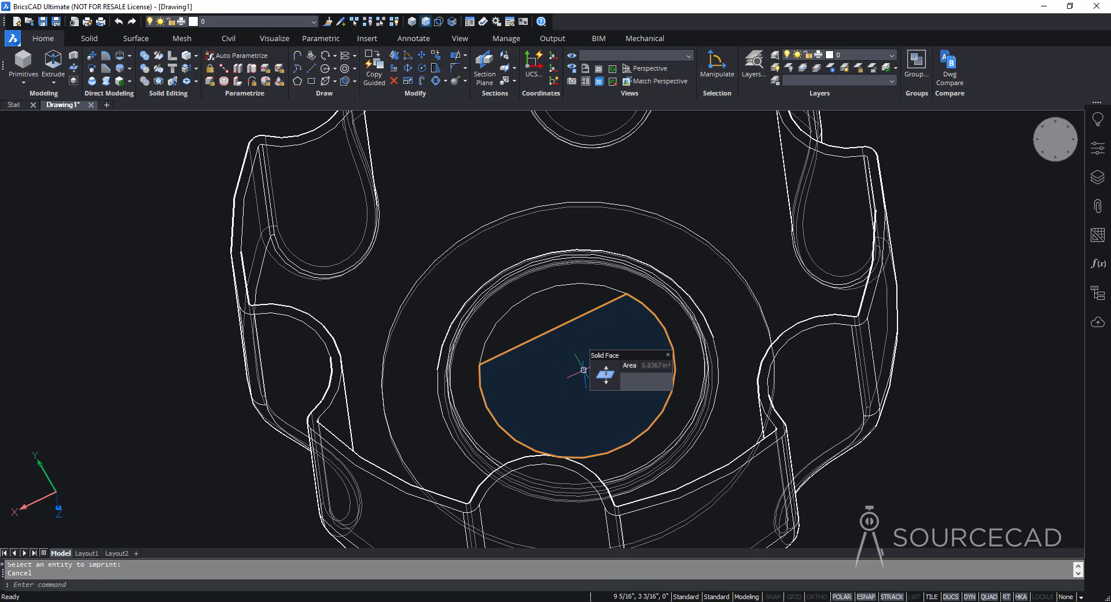
{"action": "scroll", "coordinate": [583, 369], "scroll_direction": "down", "scroll_amount": 8}
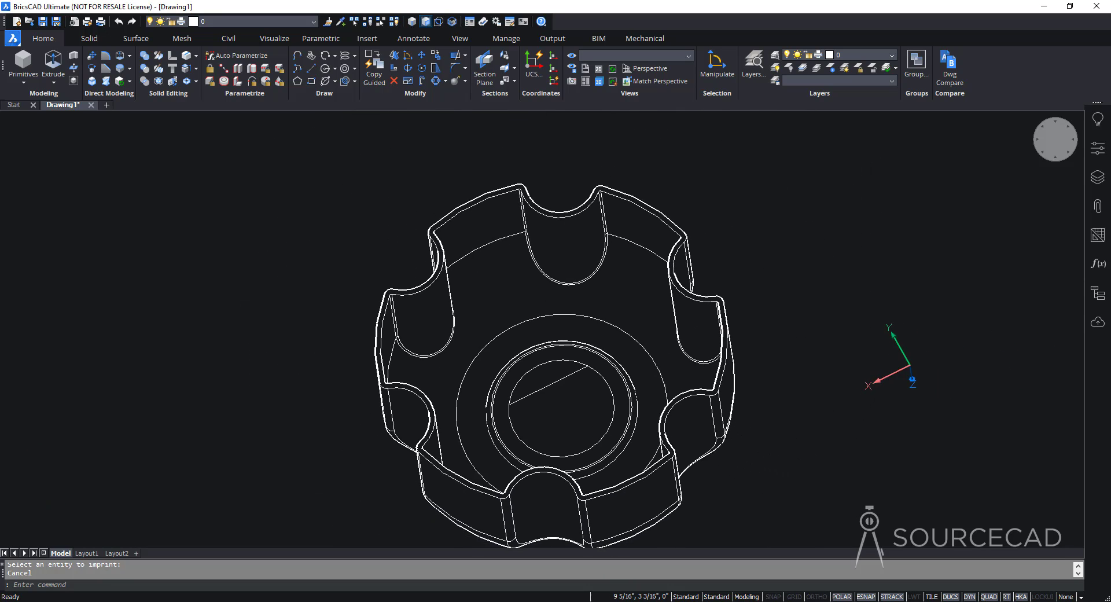
{"action": "key", "text": "ctrl+z"}
{"action": "key", "text": "ctrl+z"}
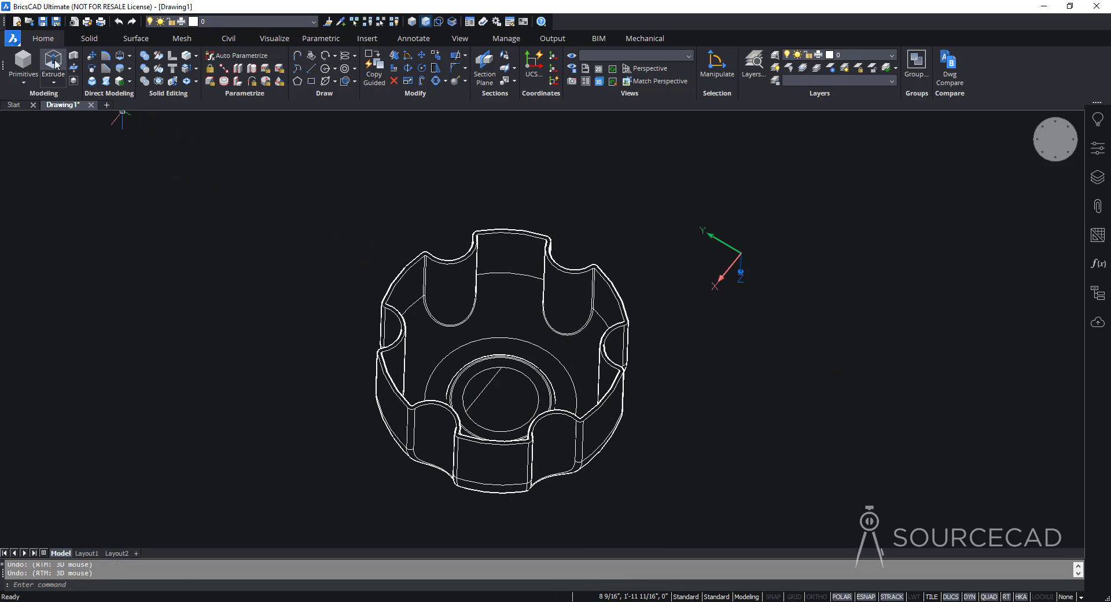
{"action": "left_click", "coordinate": [53, 61]}
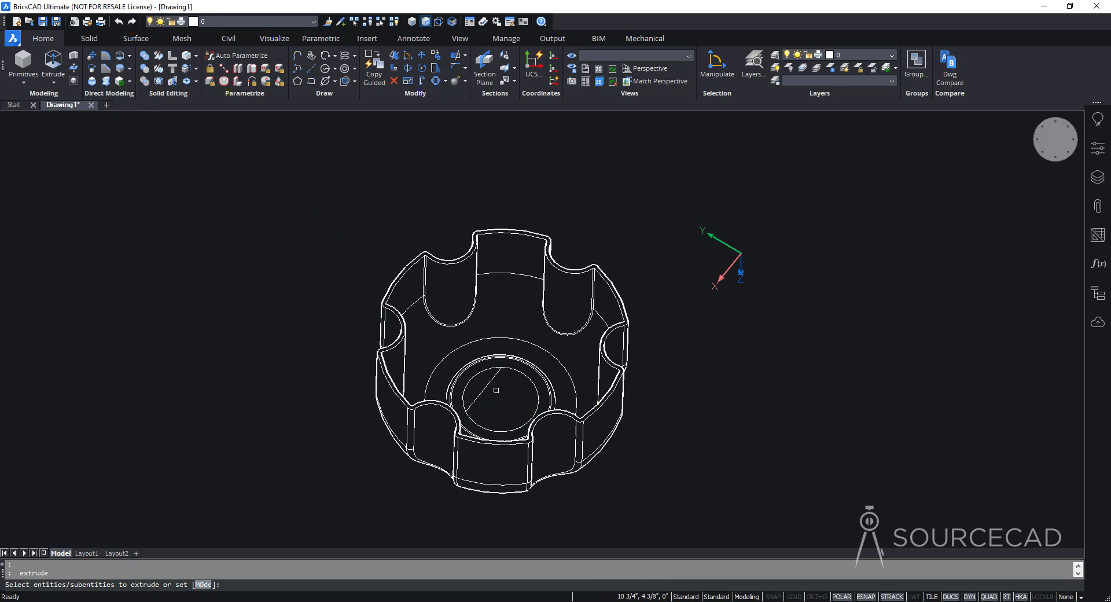
{"action": "left_click", "coordinate": [507, 391]}
{"action": "key", "text": "Return"}
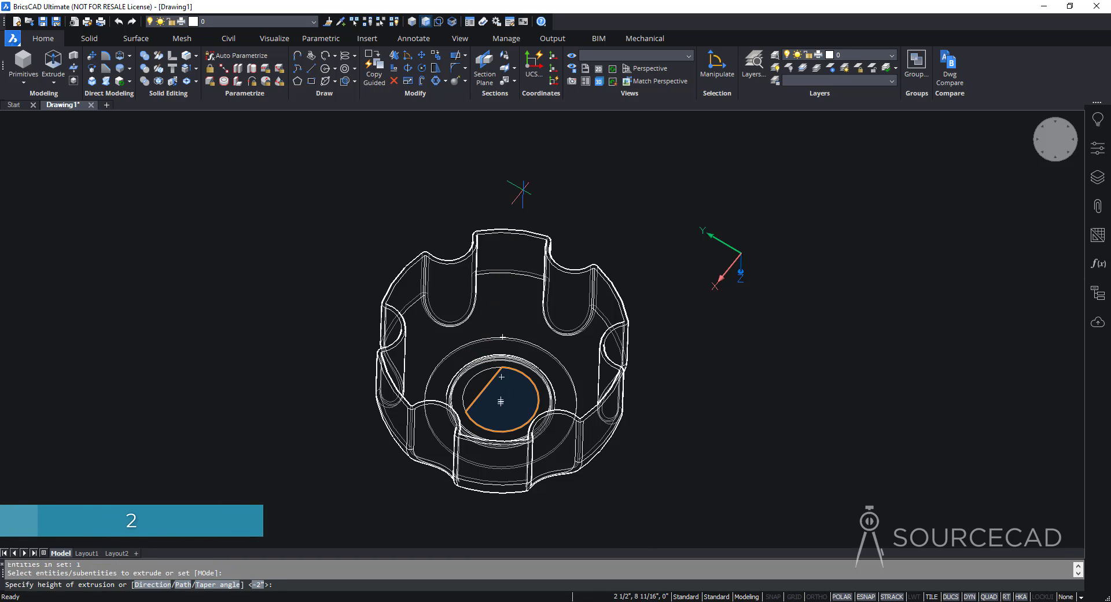
{"action": "type", "text": "2"}
{"action": "key", "text": "Return"}
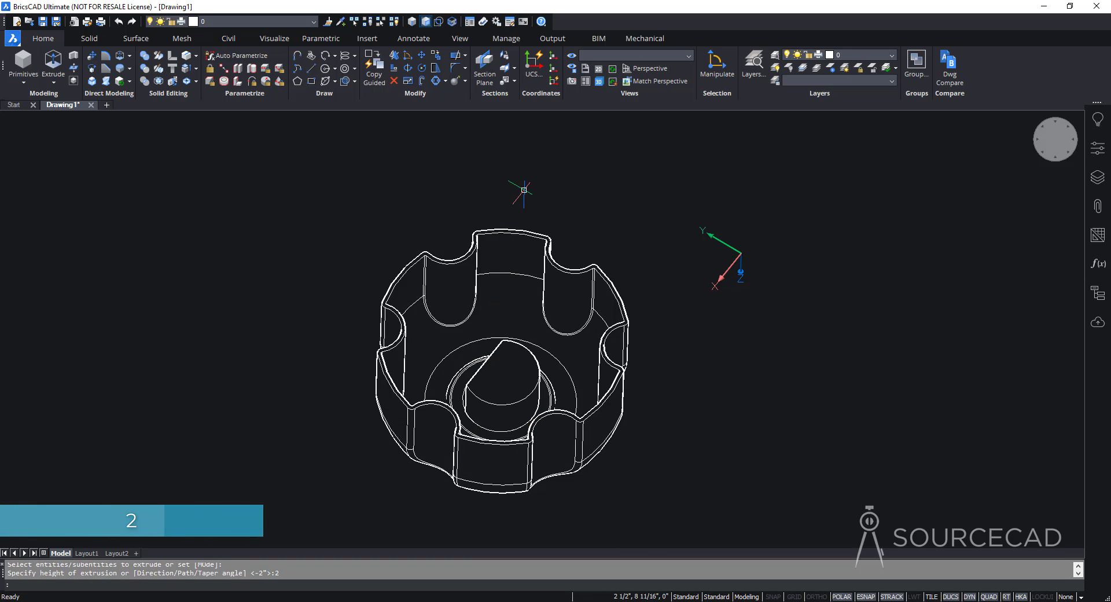
Shell the extruded D-shaped boss with a 0.1-inch offset, removing its end face
{"action": "middle_click_drag", "start_coordinate": [524, 189], "coordinate": [521, 373], "text": "shift"}
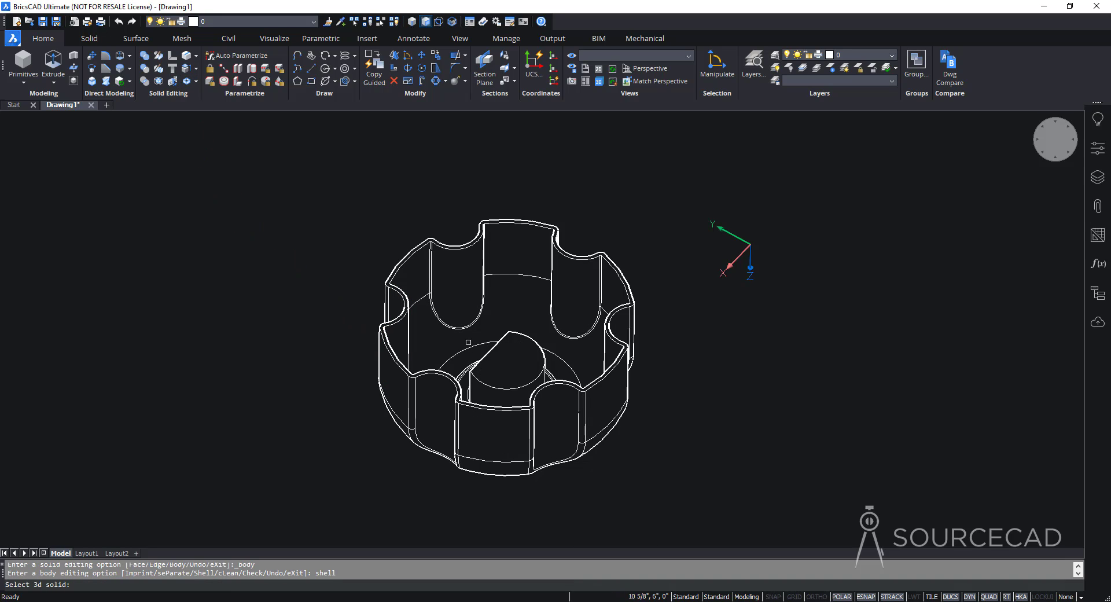
{"action": "left_click", "coordinate": [504, 363]}
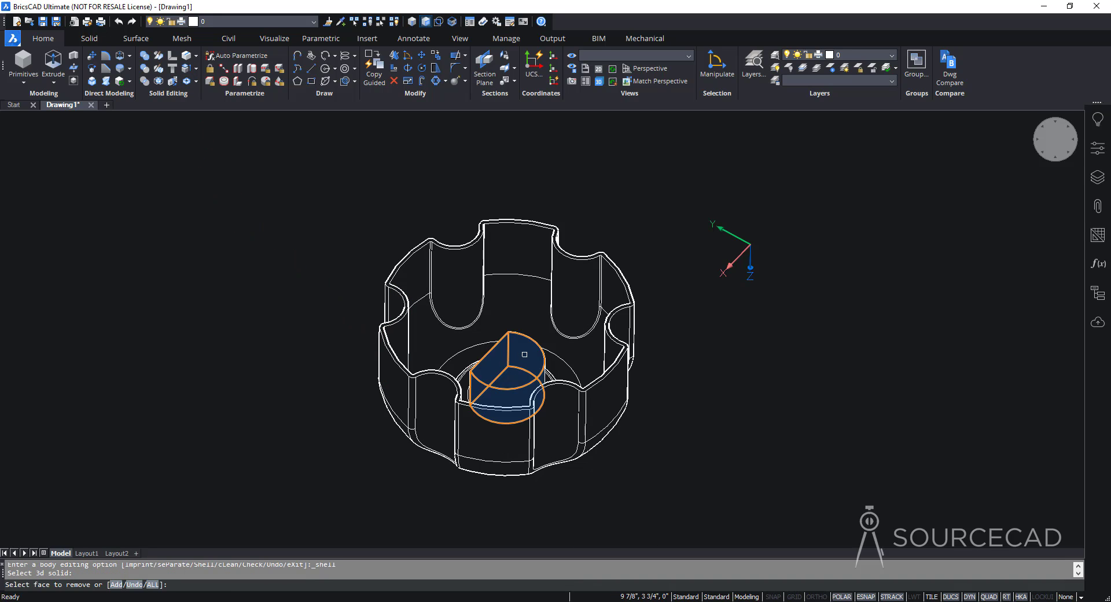
{"action": "left_click", "coordinate": [524, 354]}
{"action": "key", "text": "Return"}
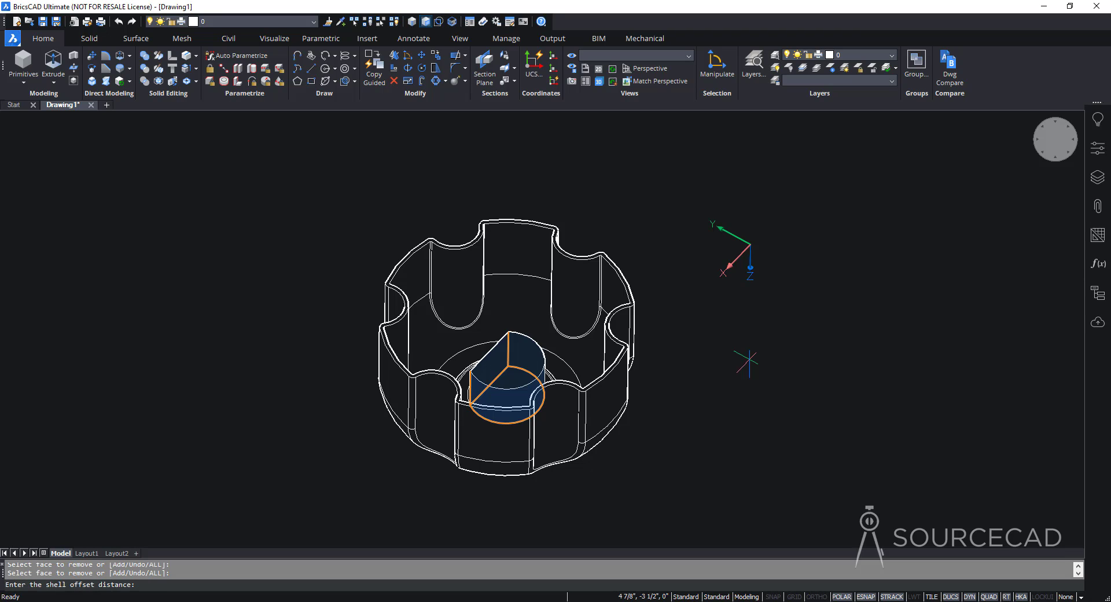
{"action": "type", "text": "0"}
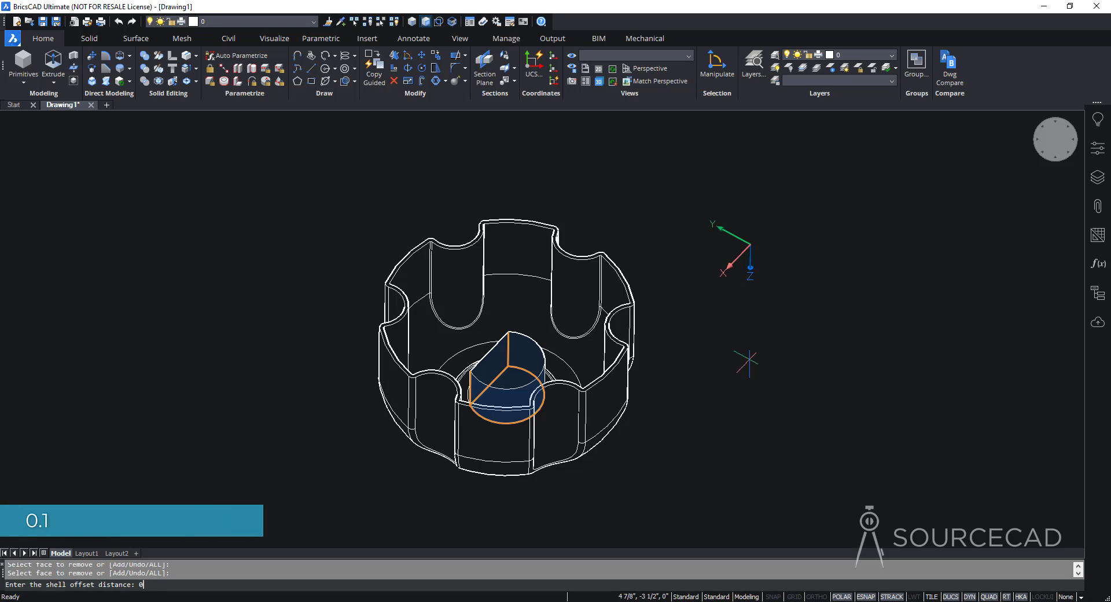
{"action": "type", "text": ".1"}
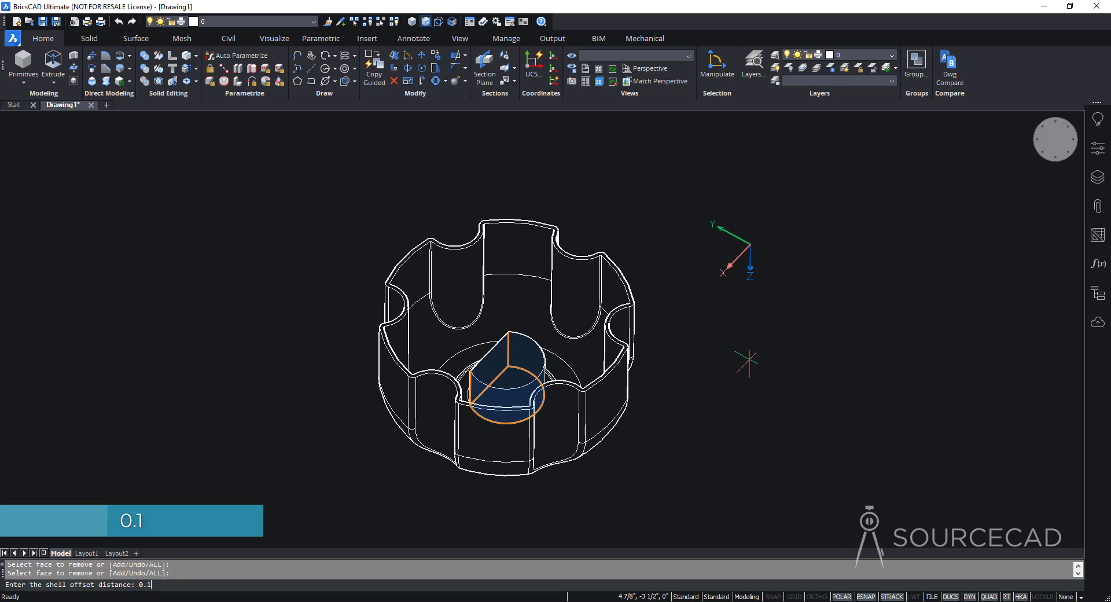
{"action": "key", "text": "Return"}
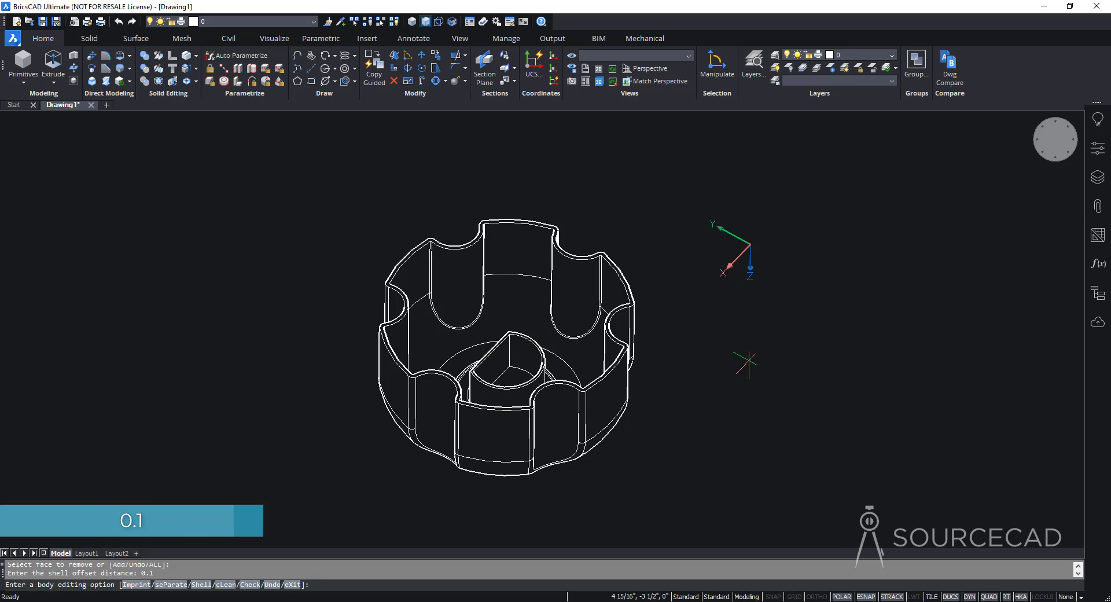
{"action": "key", "text": "Escape"}
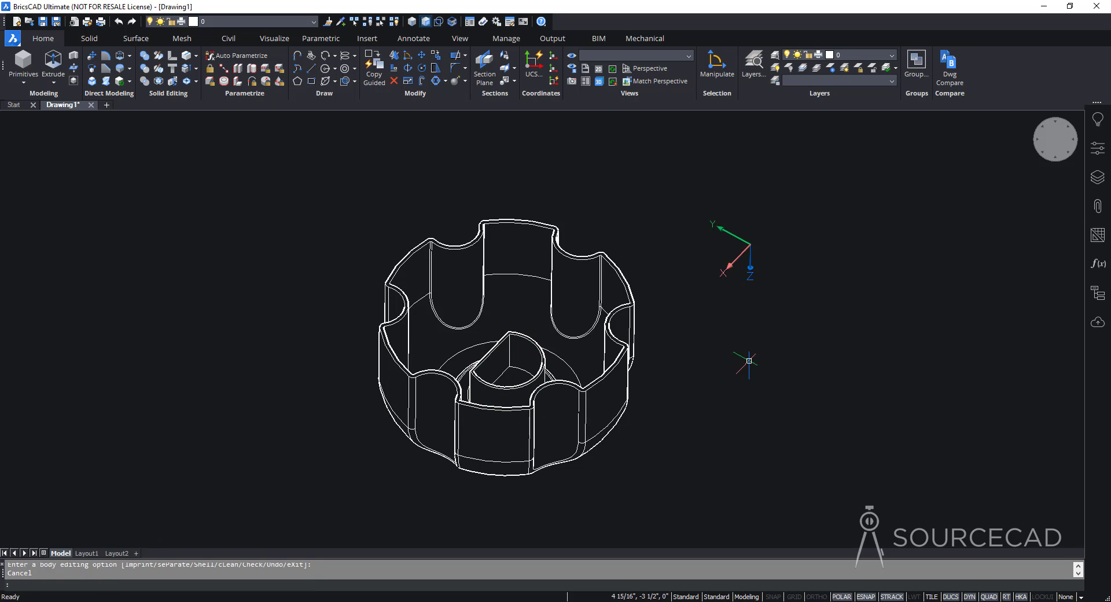
Apply the Modeling visual style to the knob and inspect its outer side
{"action": "middle_click_drag", "start_coordinate": [746, 365], "coordinate": [515, 335], "text": "shift"}
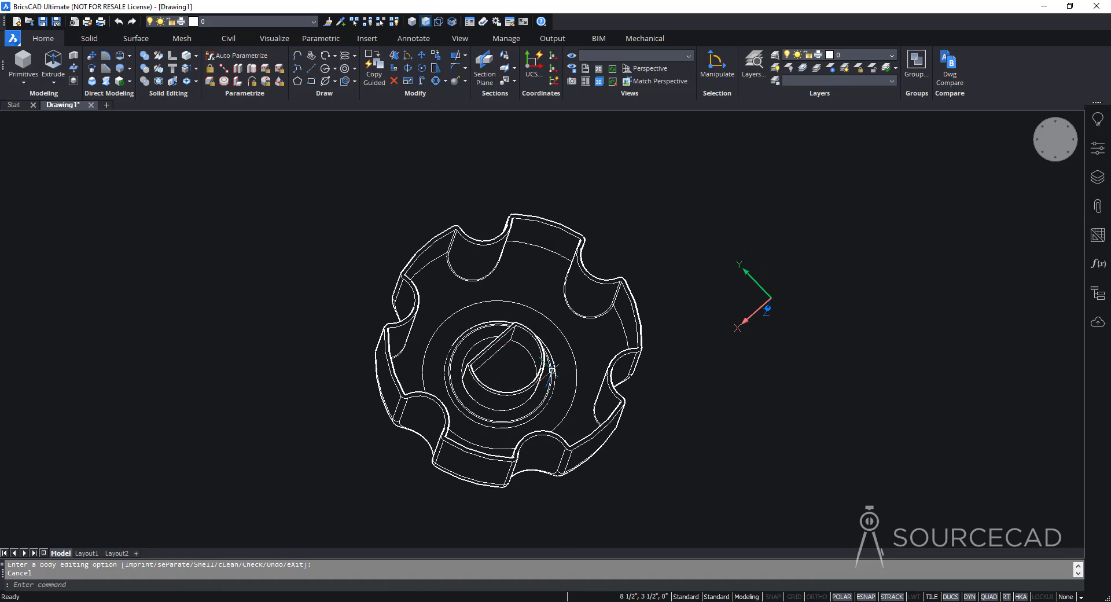
{"action": "middle_click_drag", "start_coordinate": [551, 369], "coordinate": [797, 271], "text": "shift"}
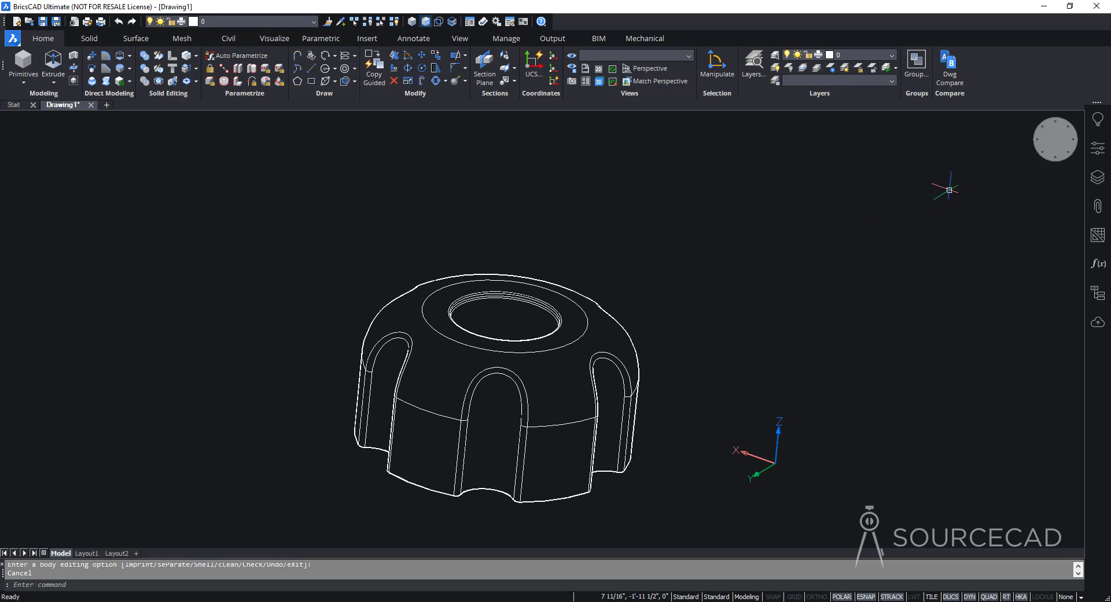
{"action": "right_click", "coordinate": [1054, 139]}
{"action": "mouse_move", "coordinate": [1032, 149]}
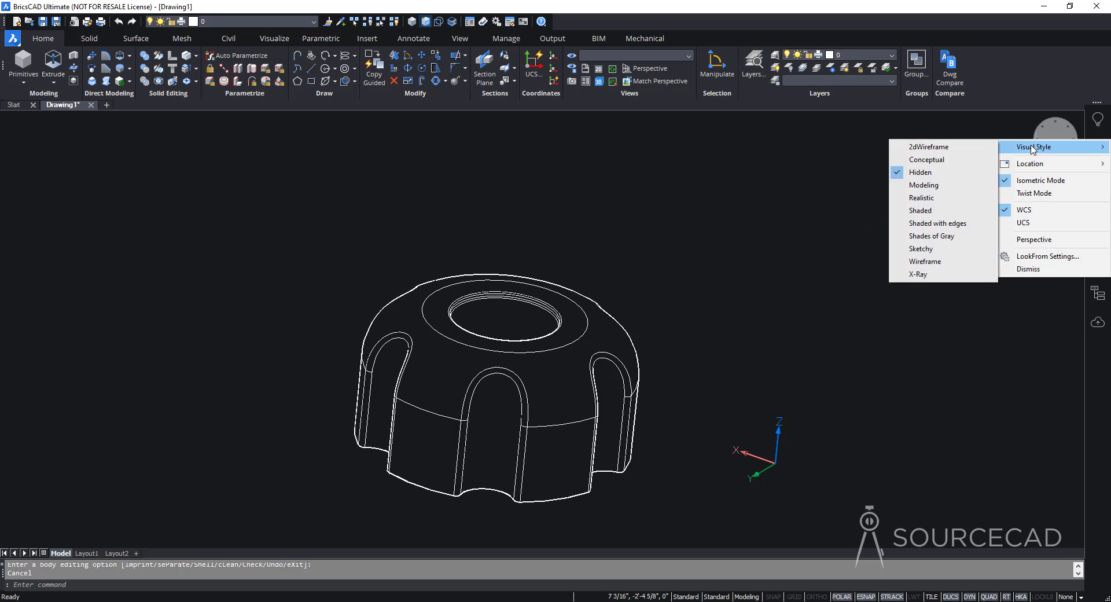
{"action": "left_click", "coordinate": [924, 184]}
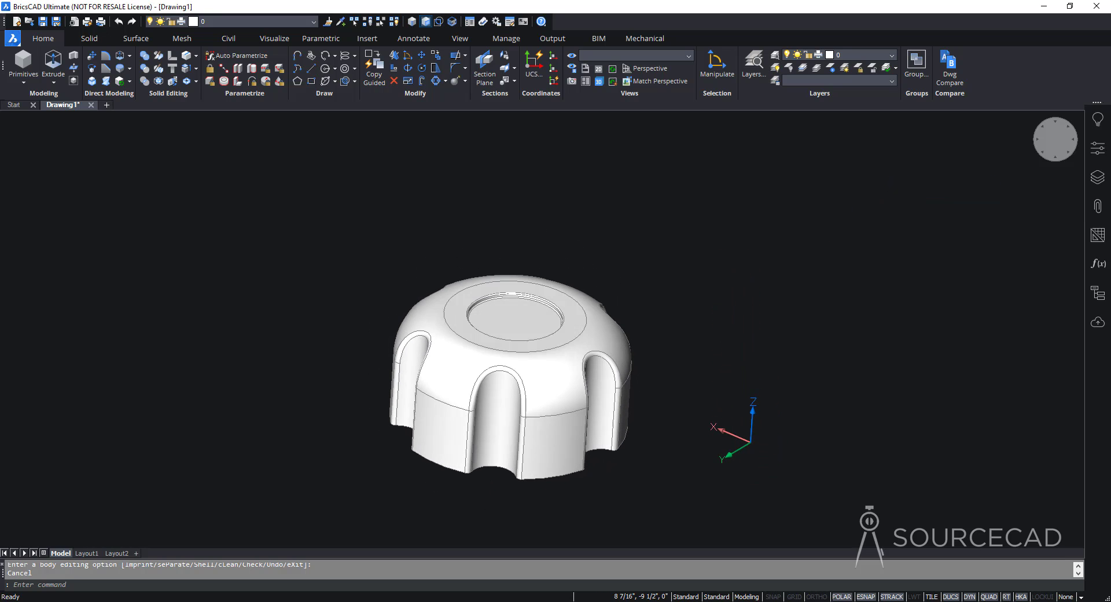
{"action": "left_click", "coordinate": [422, 406]}
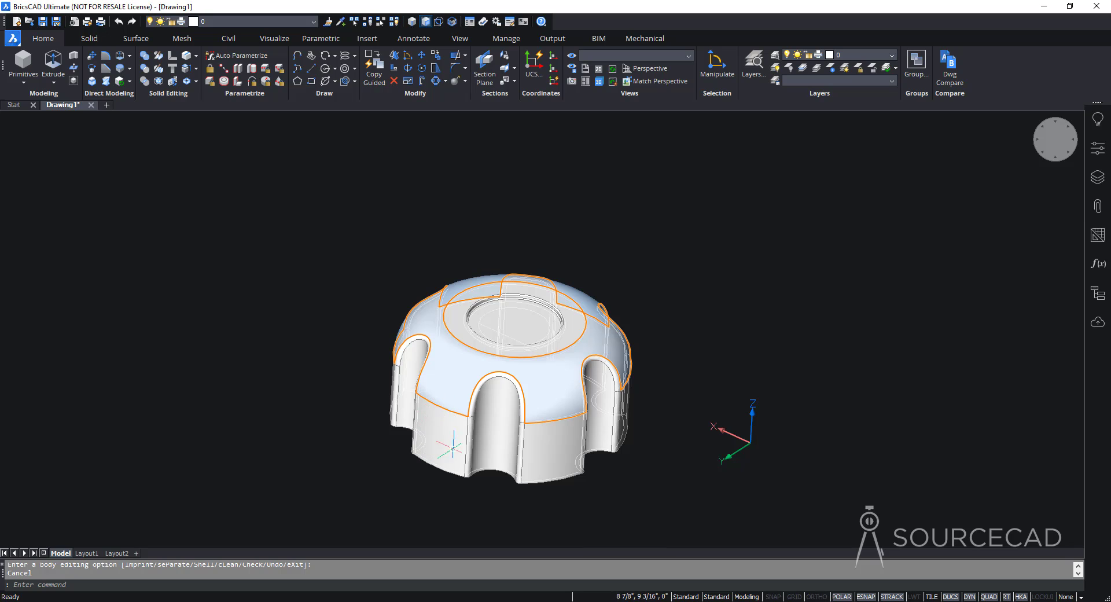
{"action": "left_click", "coordinate": [454, 436]}
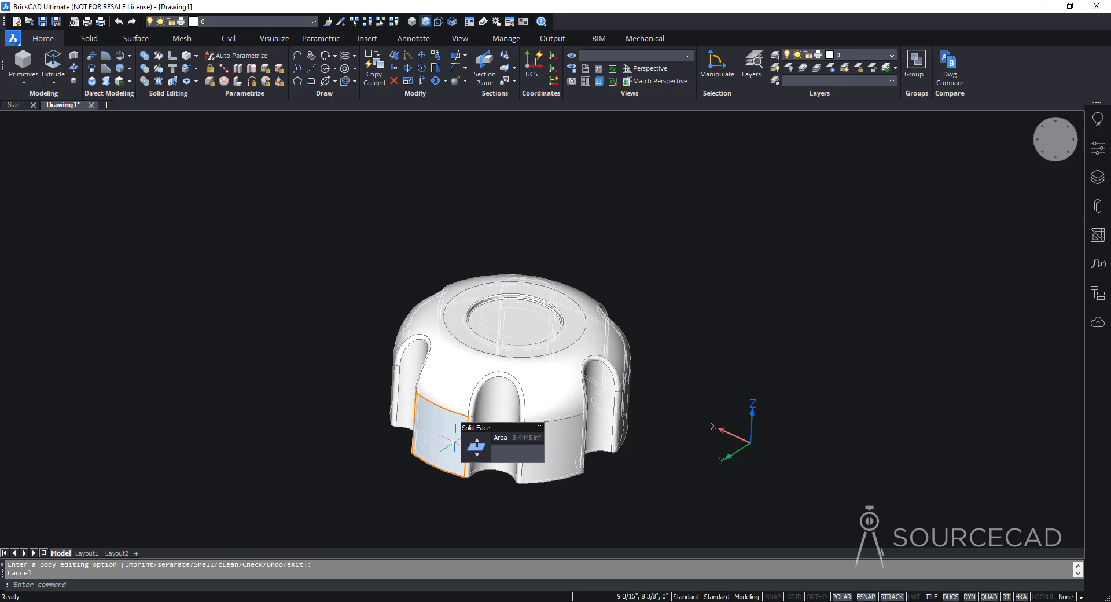
{"action": "key", "text": "Escape"}
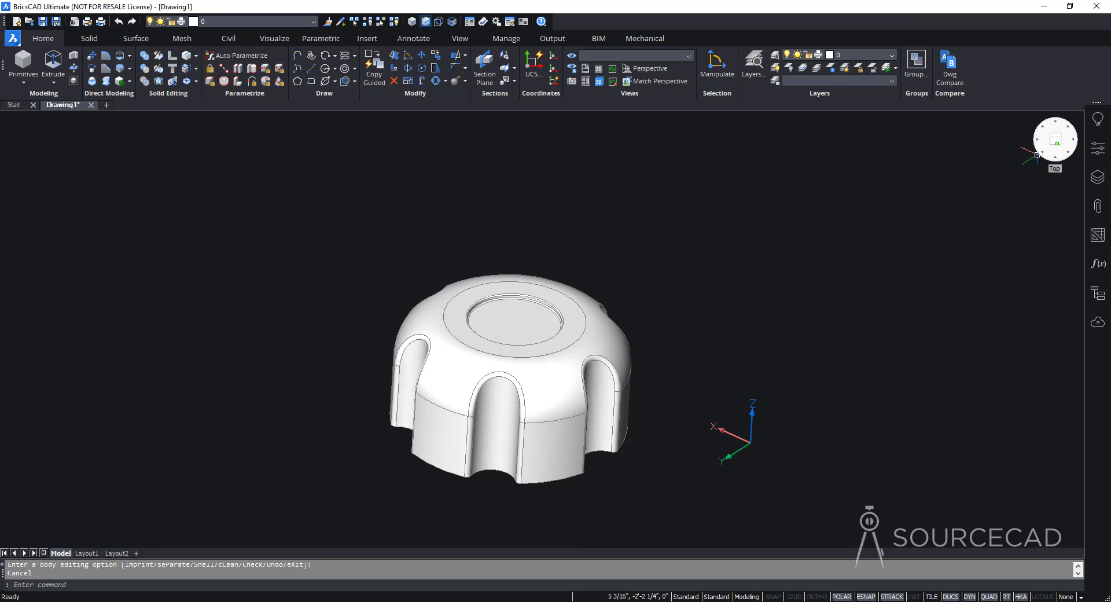
In the top view, draw a circle about 1/4 inch in radius on the outer edge of the knob's upper-left lobe, between two grooves
{"action": "left_click", "coordinate": [1055, 140]}
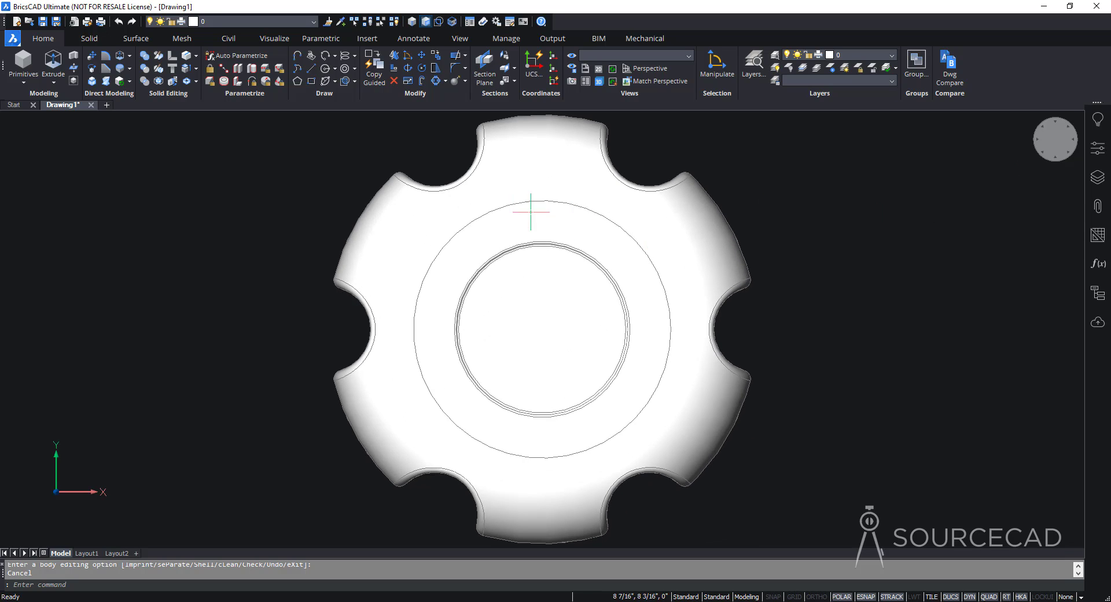
{"action": "left_click", "coordinate": [326, 70]}
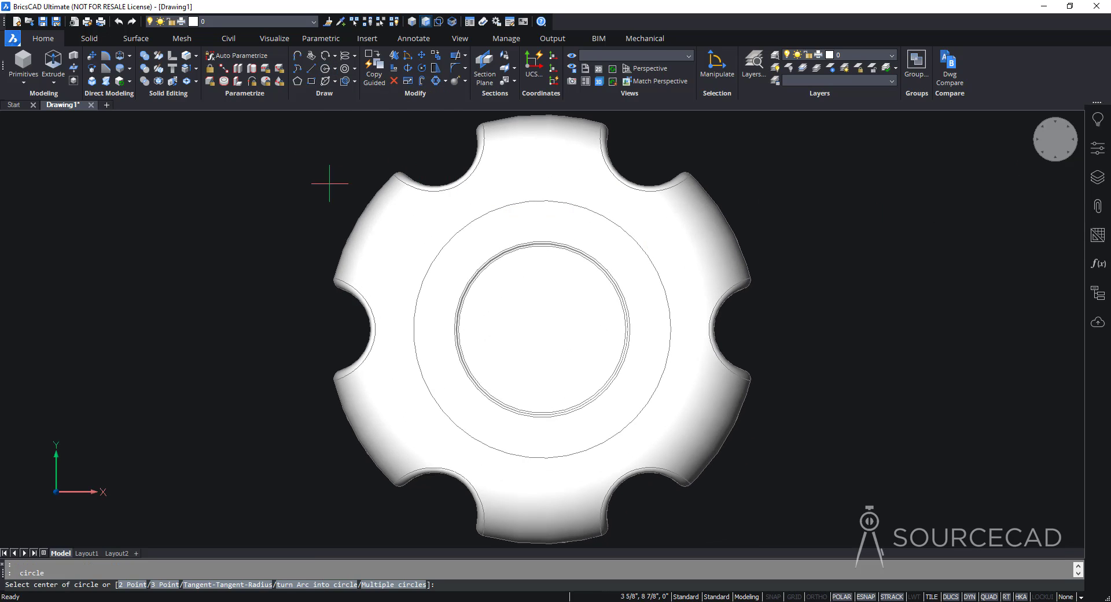
{"action": "left_click", "coordinate": [356, 220]}
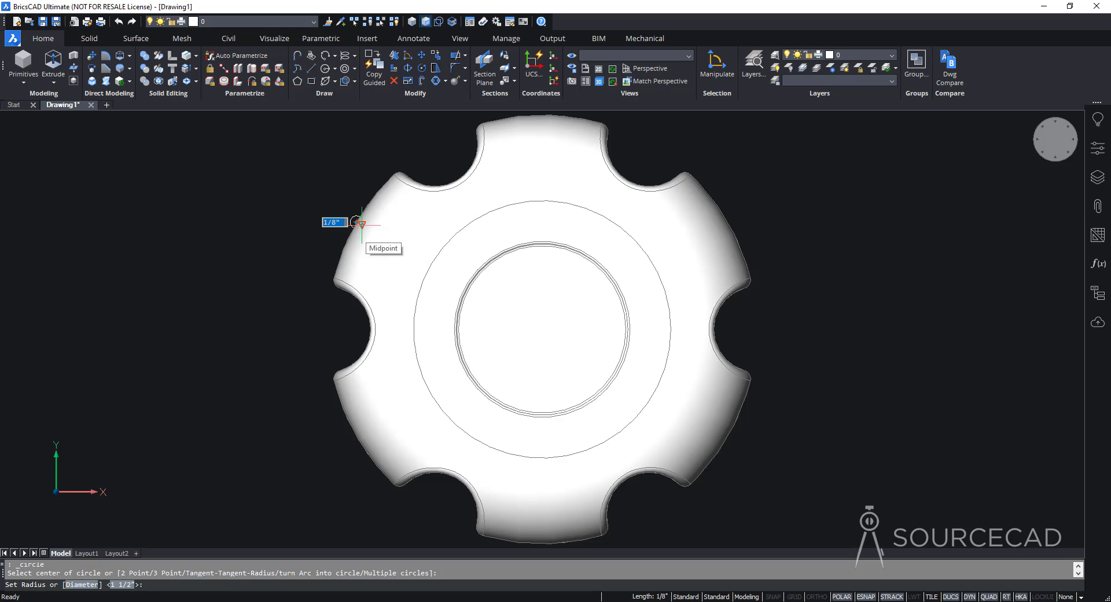
{"action": "key", "text": "Return"}
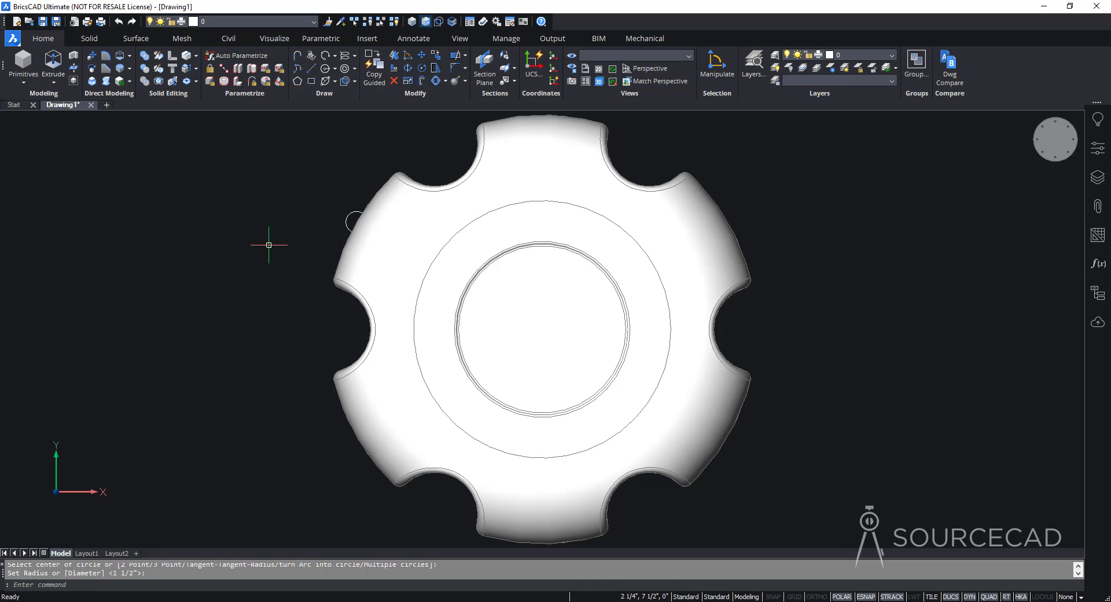
Set the radius of the small circle on the knob's outer edge to 0.15 inch
{"action": "double_click", "coordinate": [356, 220]}
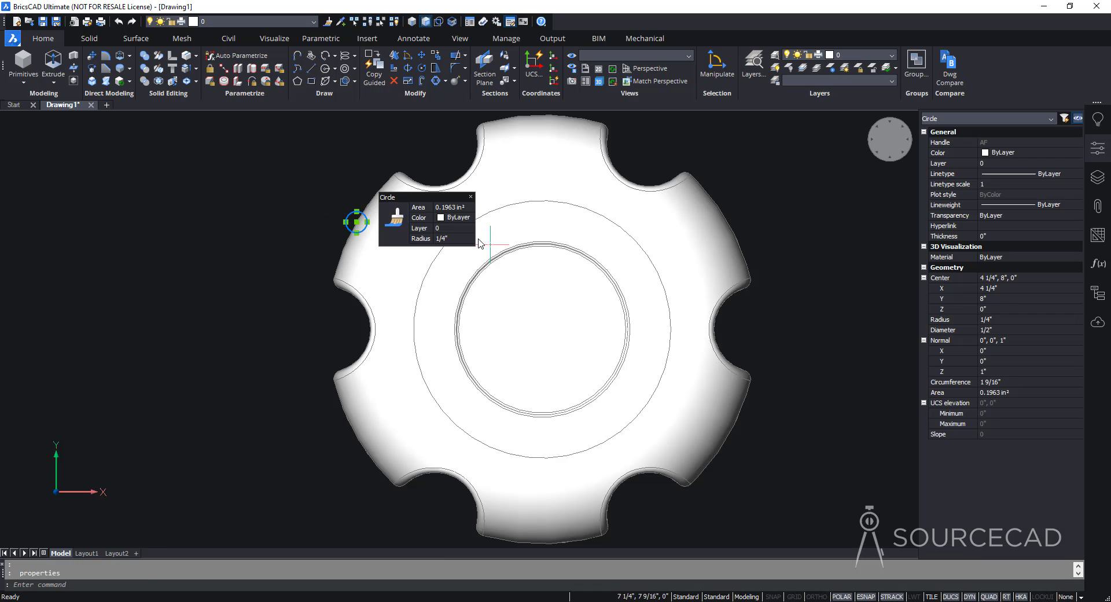
{"action": "left_click", "coordinate": [1000, 320]}
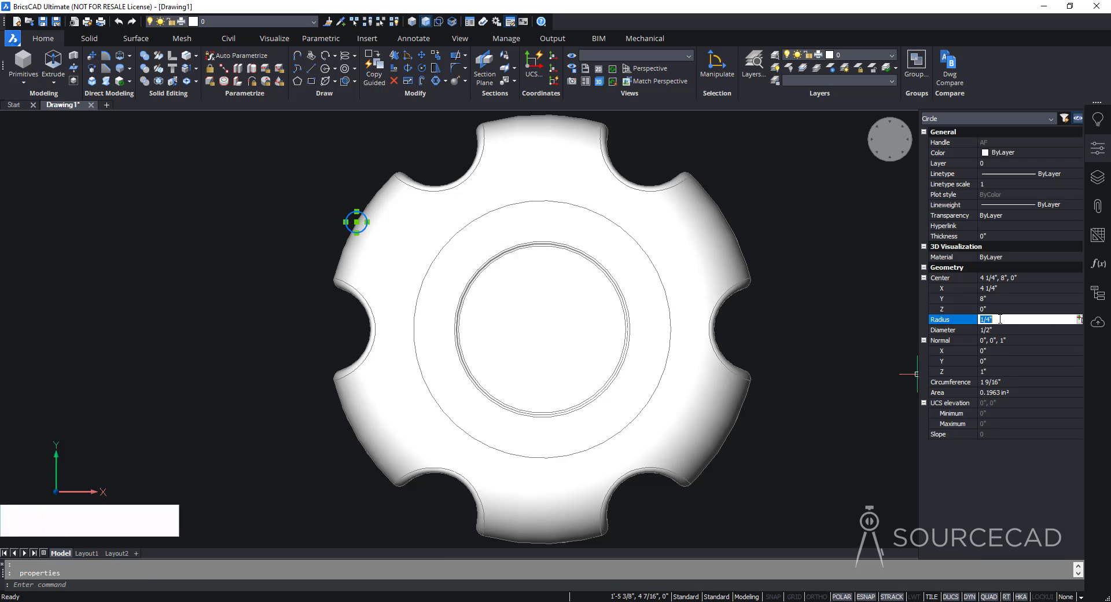
{"action": "type", "text": "0.15"}
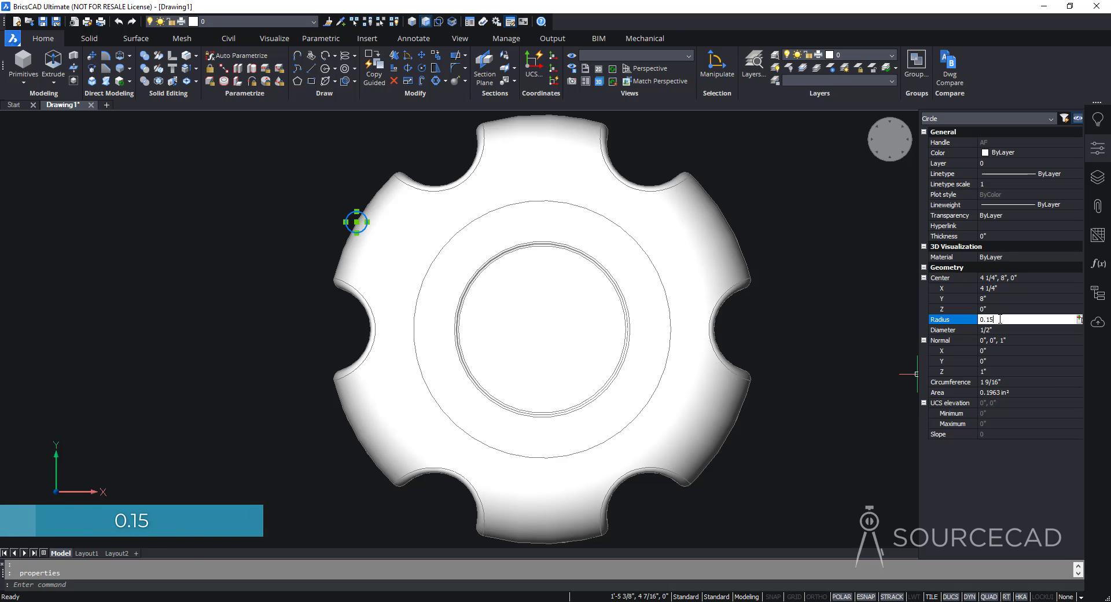
{"action": "key", "text": "Return"}
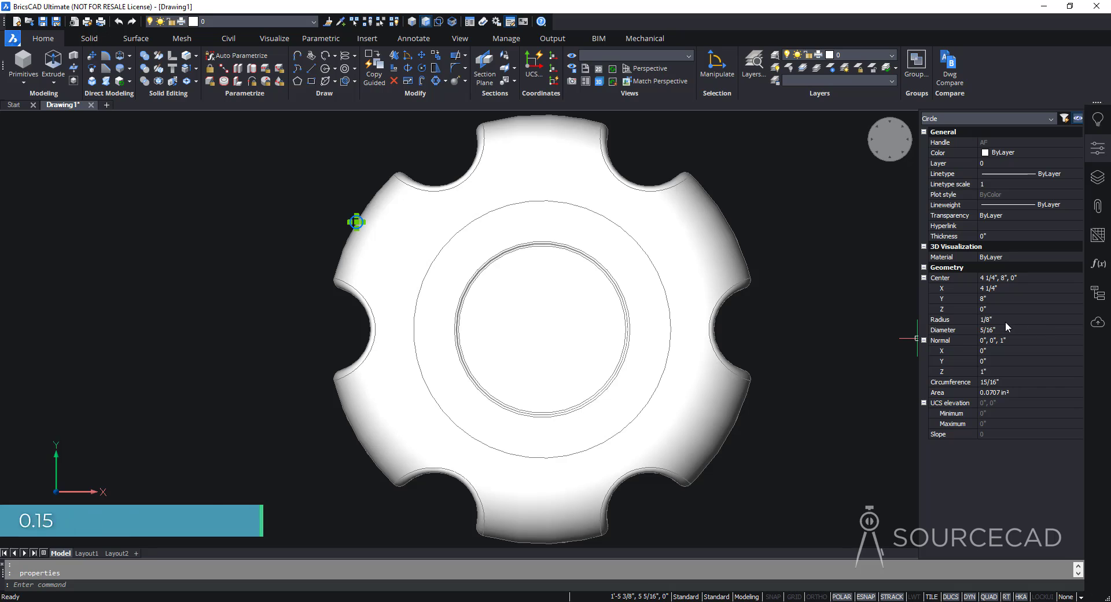
{"action": "key", "text": "Escape"}
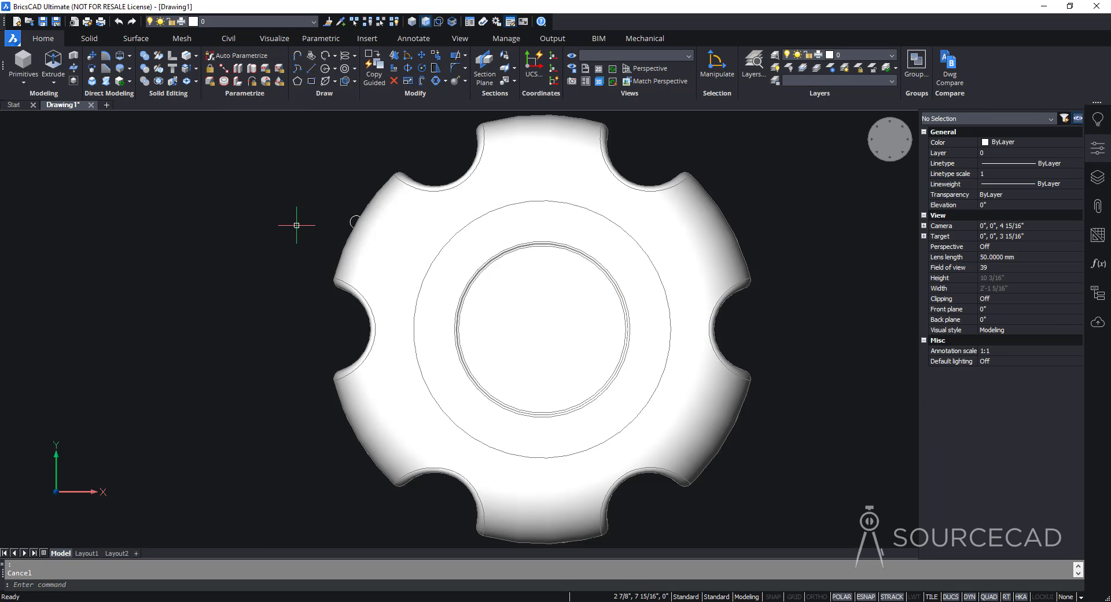
Extrude the small circle on the knob's outer edge upward by 10 inches, hiding the Properties panel
{"action": "left_click", "coordinate": [351, 217]}
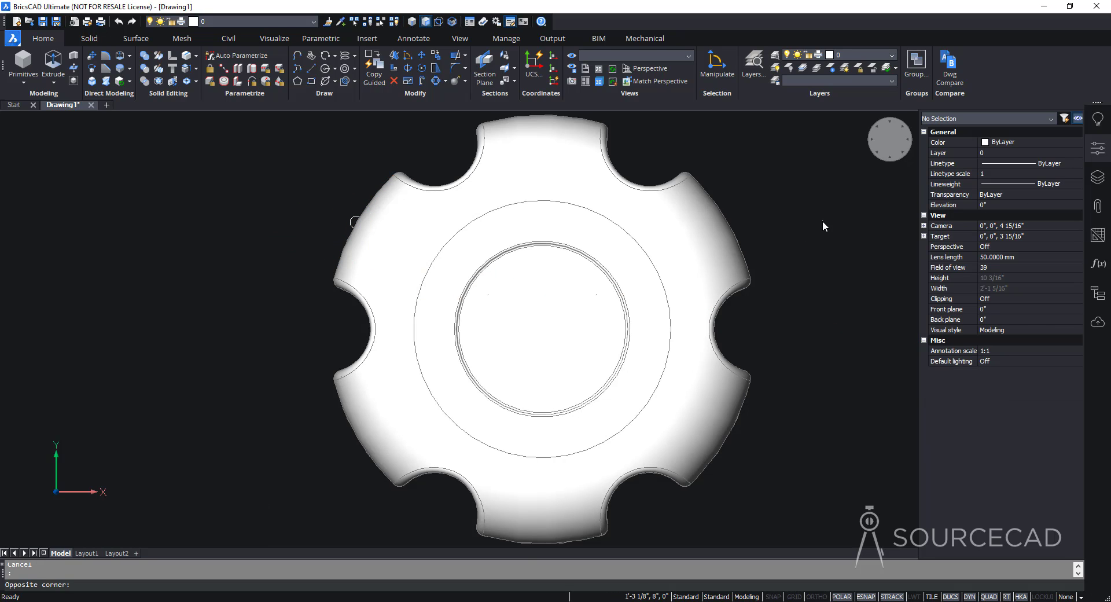
{"action": "middle_click_drag", "start_coordinate": [807, 246], "coordinate": [666, 324], "text": "shift"}
{"action": "middle_click_drag", "start_coordinate": [315, 441], "coordinate": [377, 414], "text": "shift"}
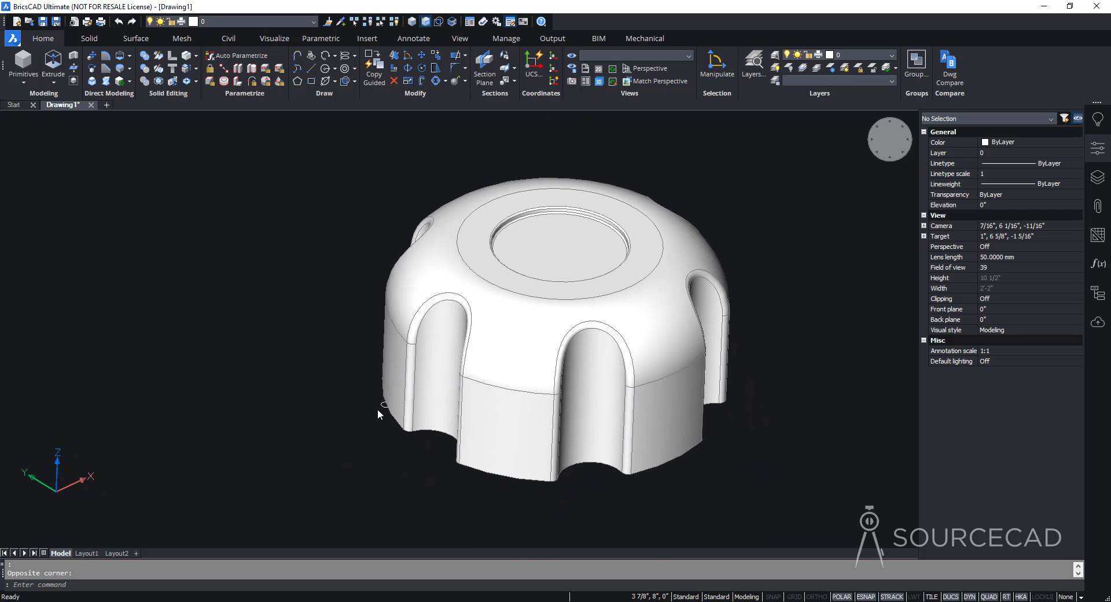
{"action": "left_click", "coordinate": [1097, 148]}
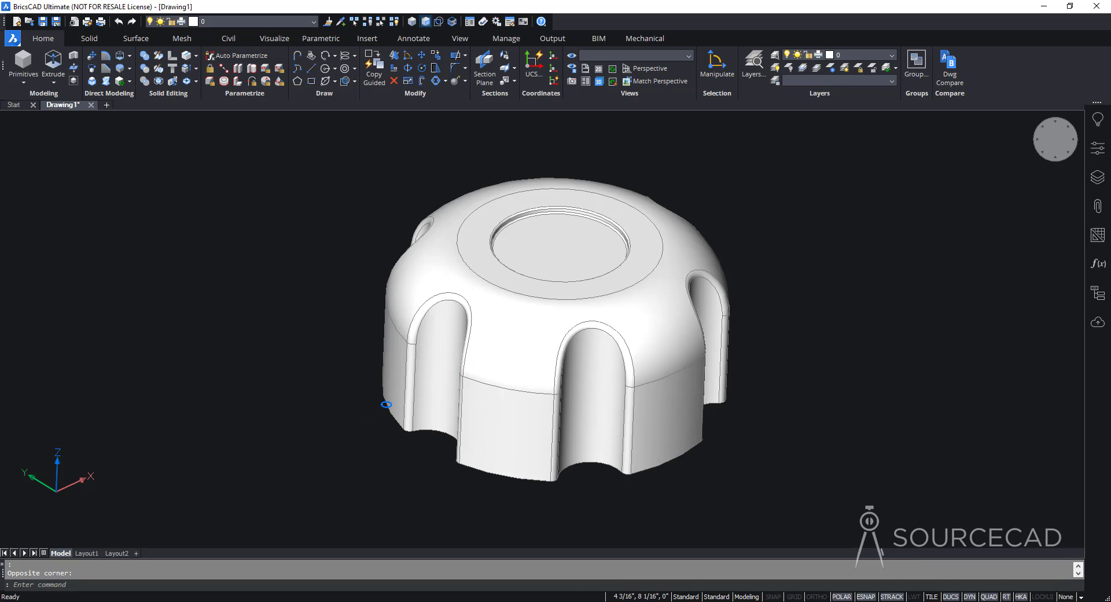
{"action": "key", "text": "Escape"}
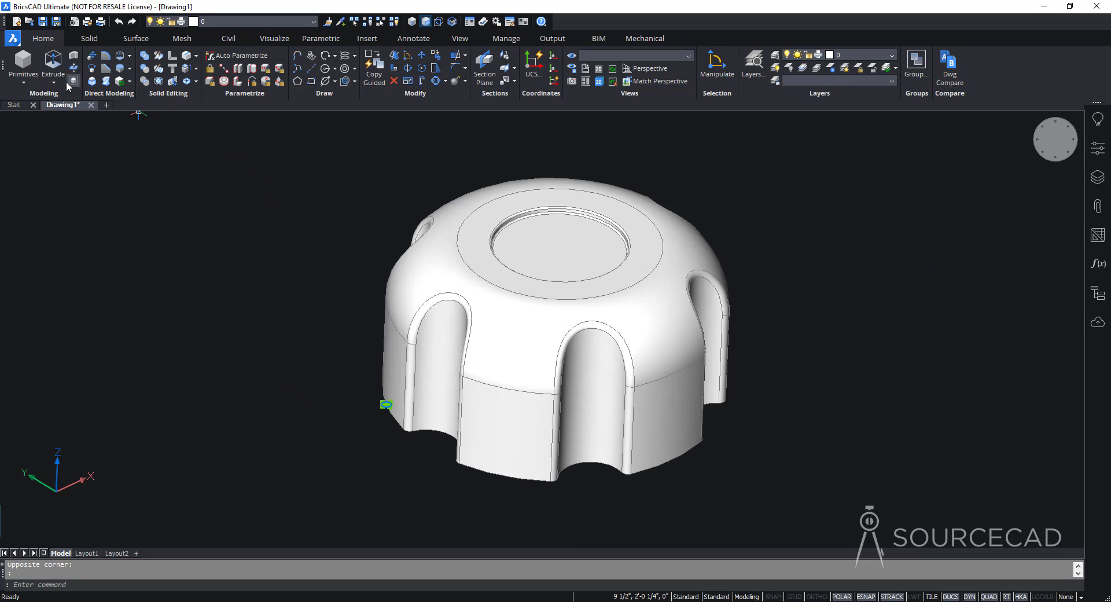
{"action": "left_click", "coordinate": [53, 65]}
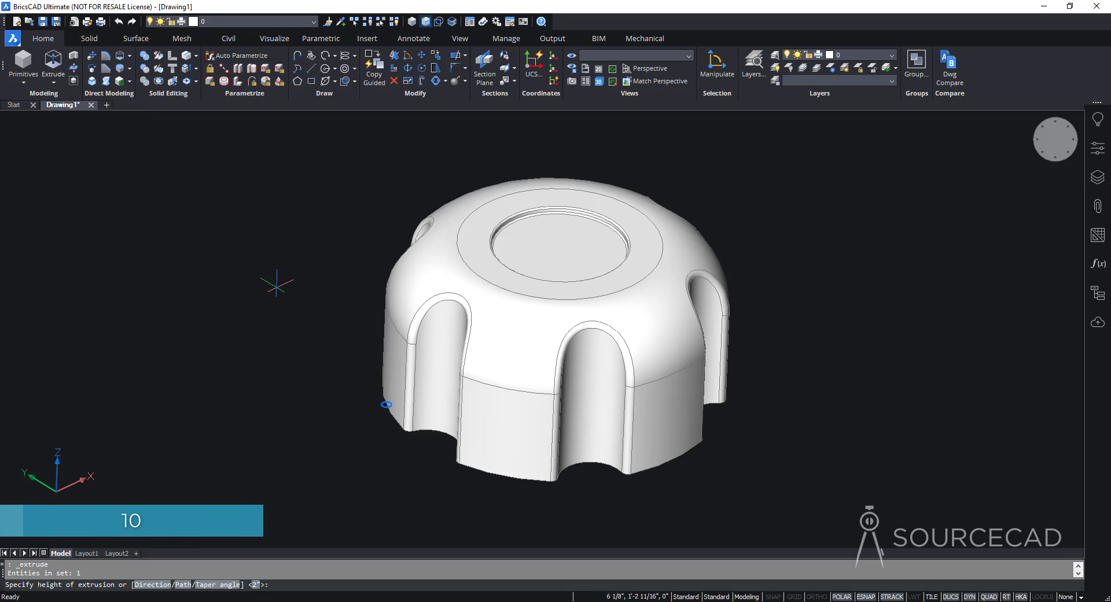
{"action": "type", "text": "10"}
{"action": "key", "text": "Return"}
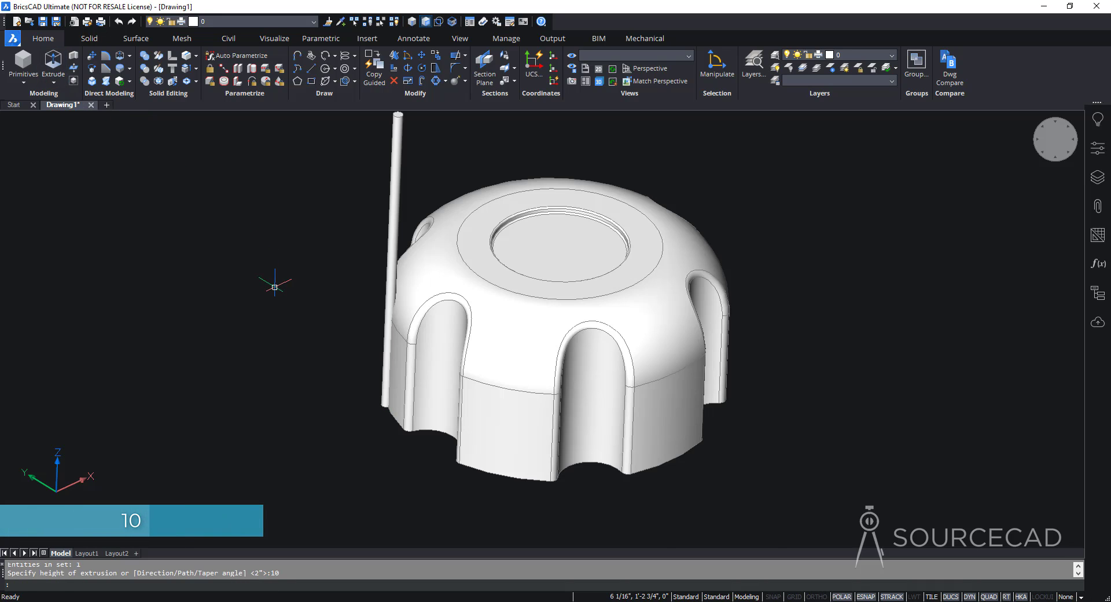
Create a polar array of the thin rod around the center of the knob's top circular recess
{"action": "scroll", "coordinate": [275, 287], "scroll_direction": "up", "scroll_amount": 1}
{"action": "scroll", "coordinate": [275, 287], "scroll_direction": "down", "scroll_amount": 3}
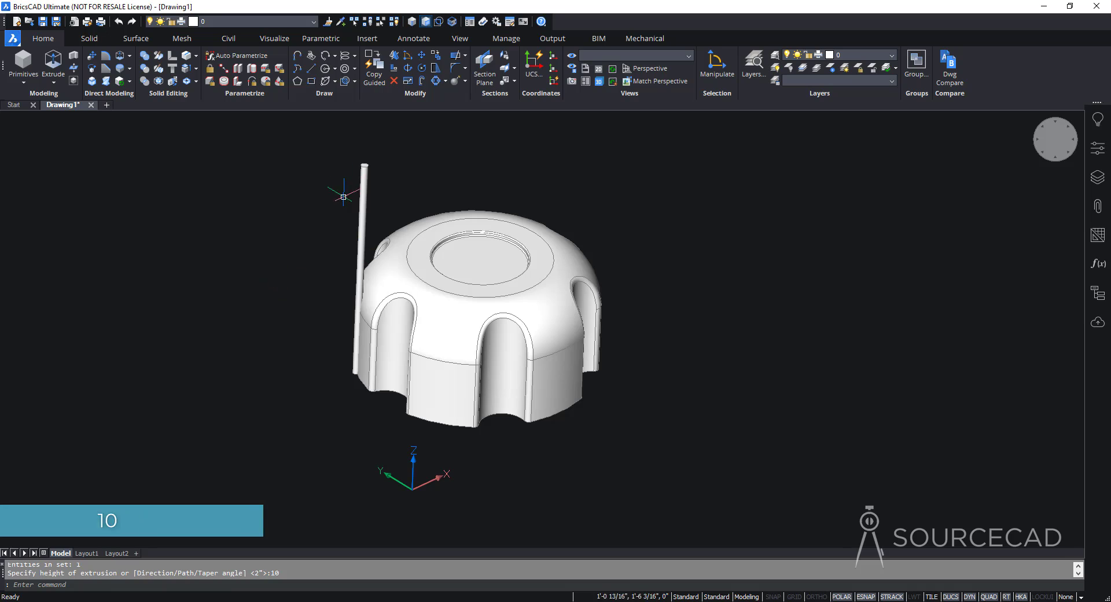
{"action": "left_click", "coordinate": [361, 233]}
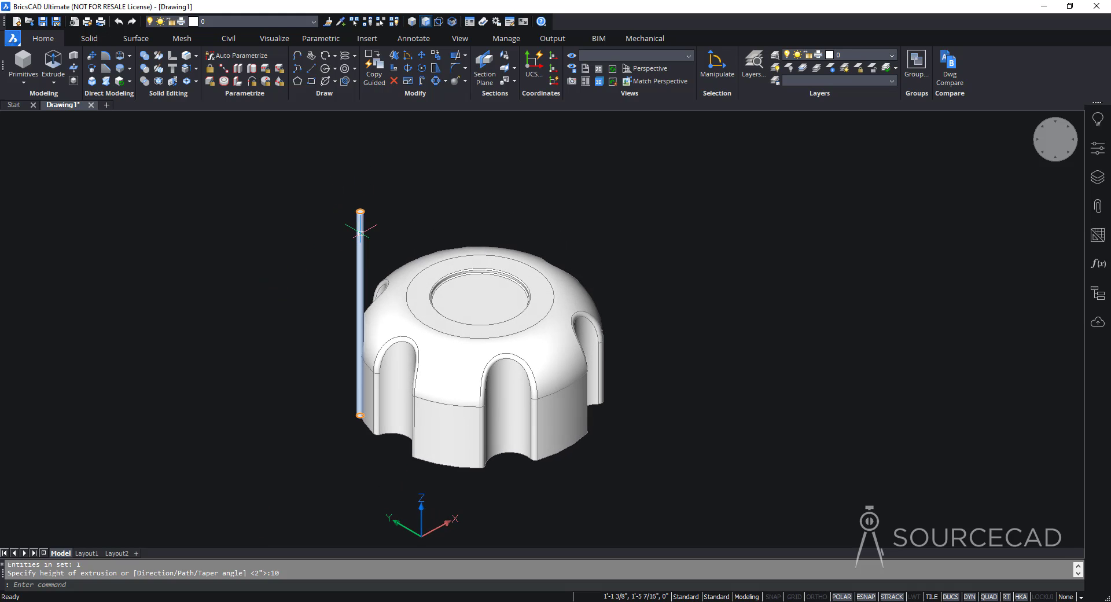
{"action": "key", "text": "Escape"}
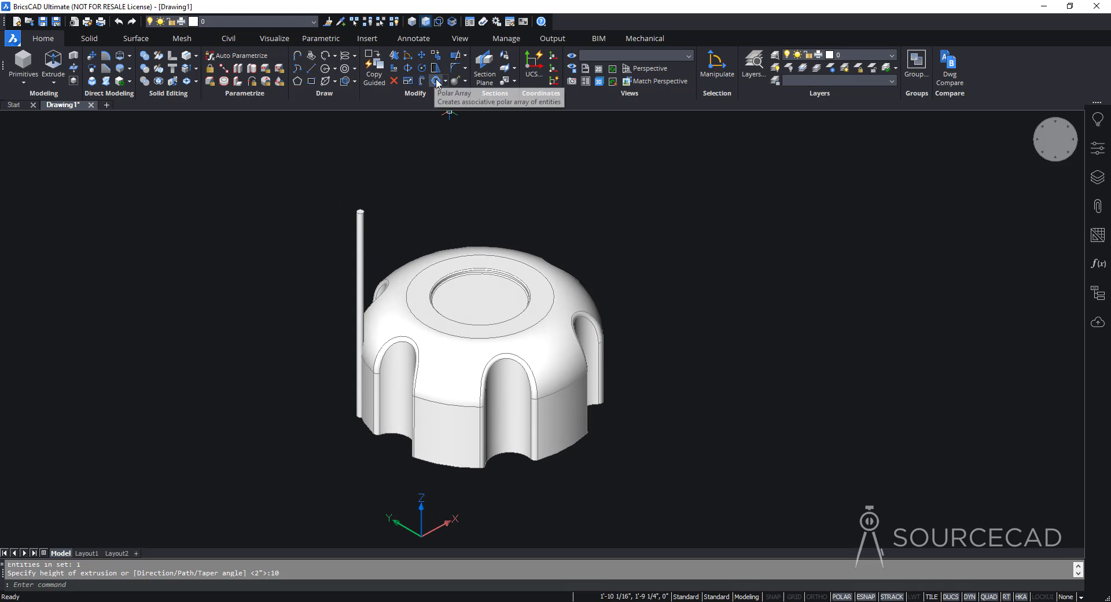
{"action": "left_click", "coordinate": [437, 81]}
{"action": "left_click", "coordinate": [360, 231]}
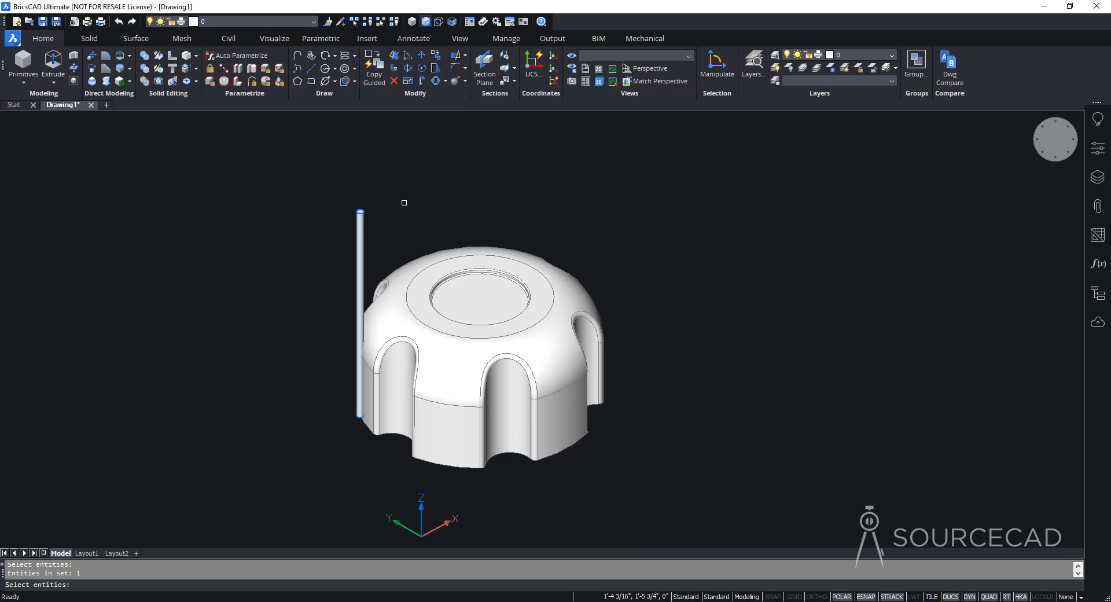
{"action": "key", "text": "Return"}
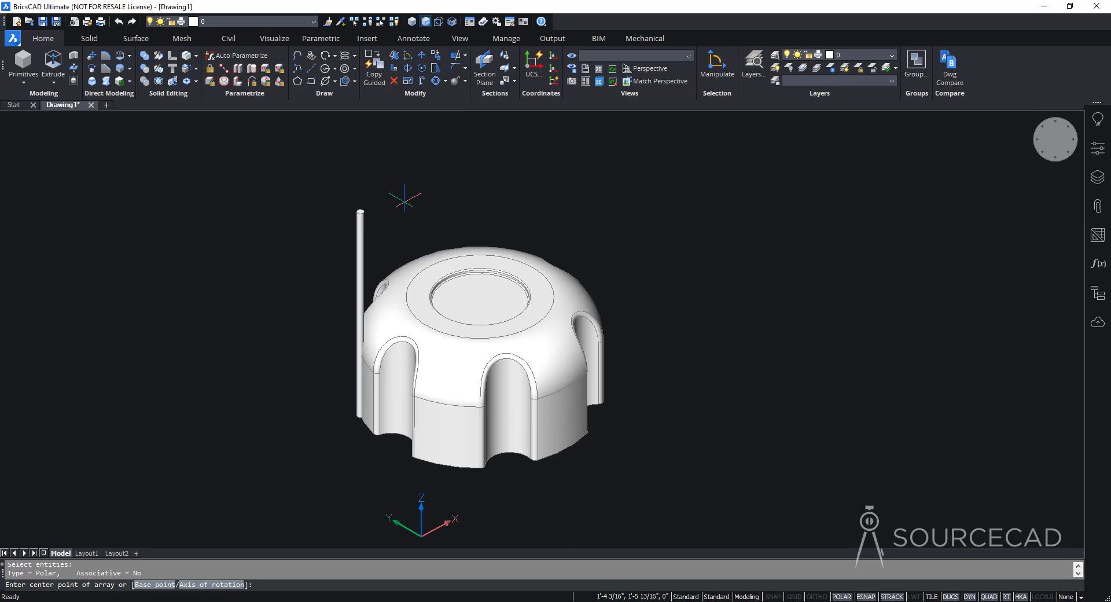
{"action": "left_click", "coordinate": [479, 296]}
{"action": "middle_click_drag", "start_coordinate": [570, 337], "coordinate": [566, 283], "text": "shift"}
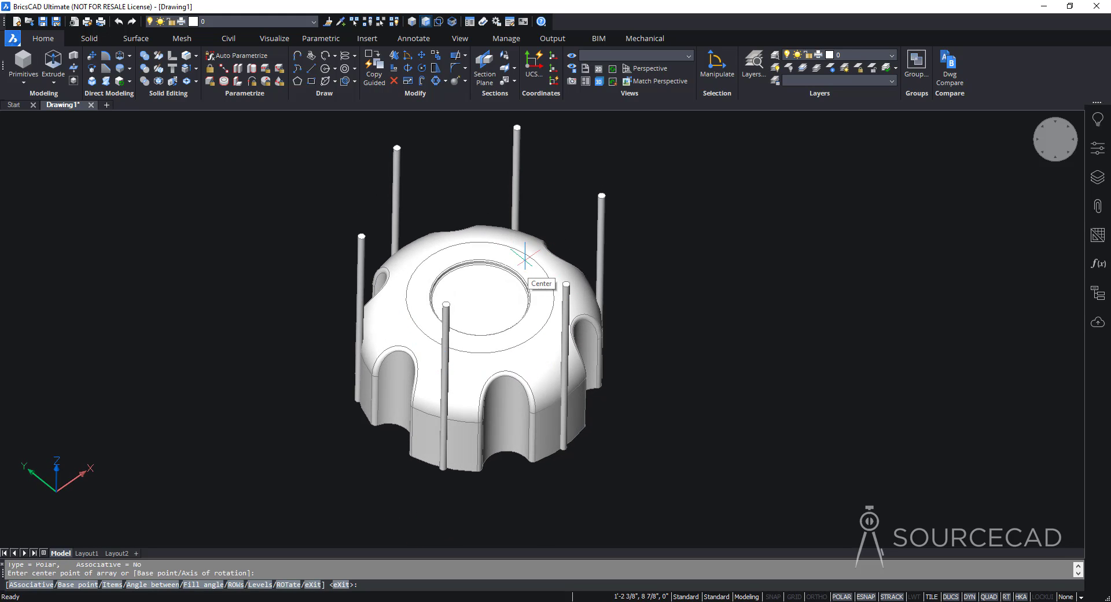
Try 100 and then 80 items in the polar array of rods, checking their spacing around the knob
{"action": "left_click", "coordinate": [112, 586]}
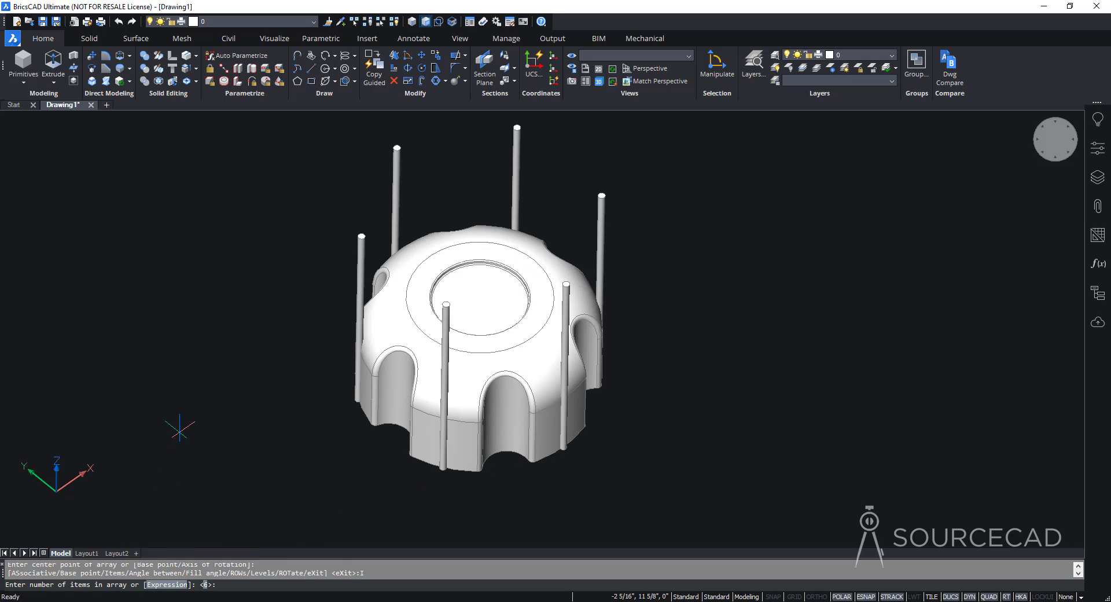
{"action": "key", "text": "Return"}
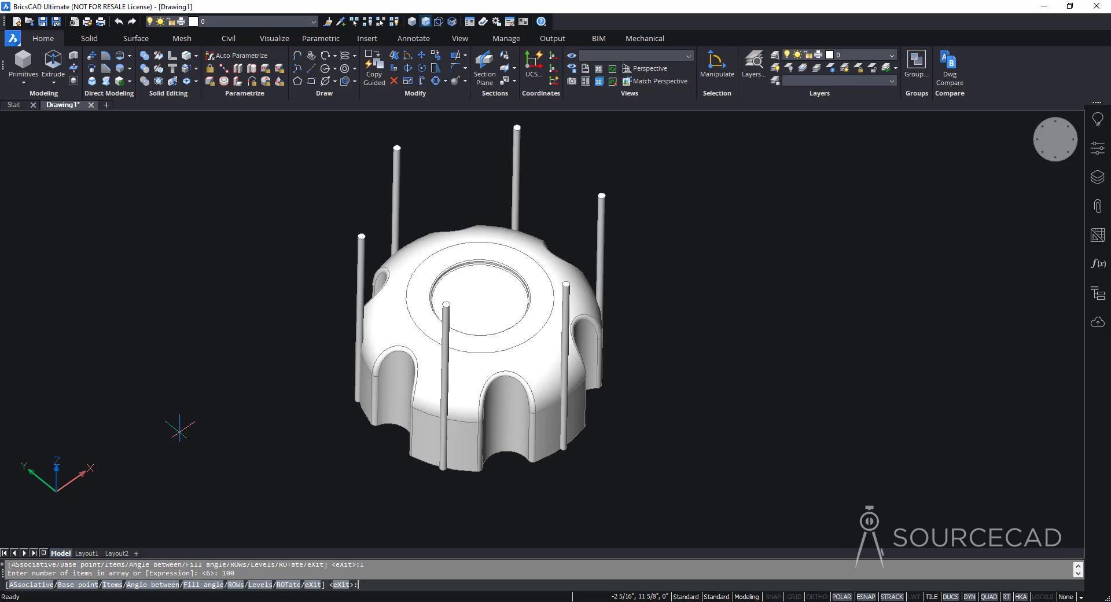
{"action": "middle_click_drag", "start_coordinate": [367, 509], "coordinate": [369, 480], "text": "shift"}
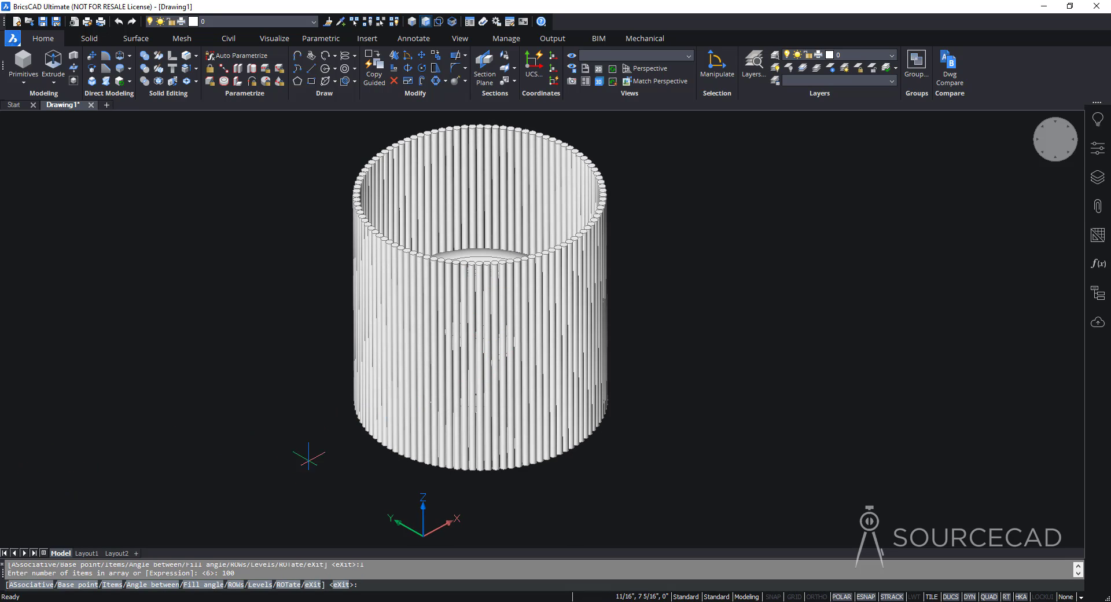
{"action": "left_click", "coordinate": [114, 584]}
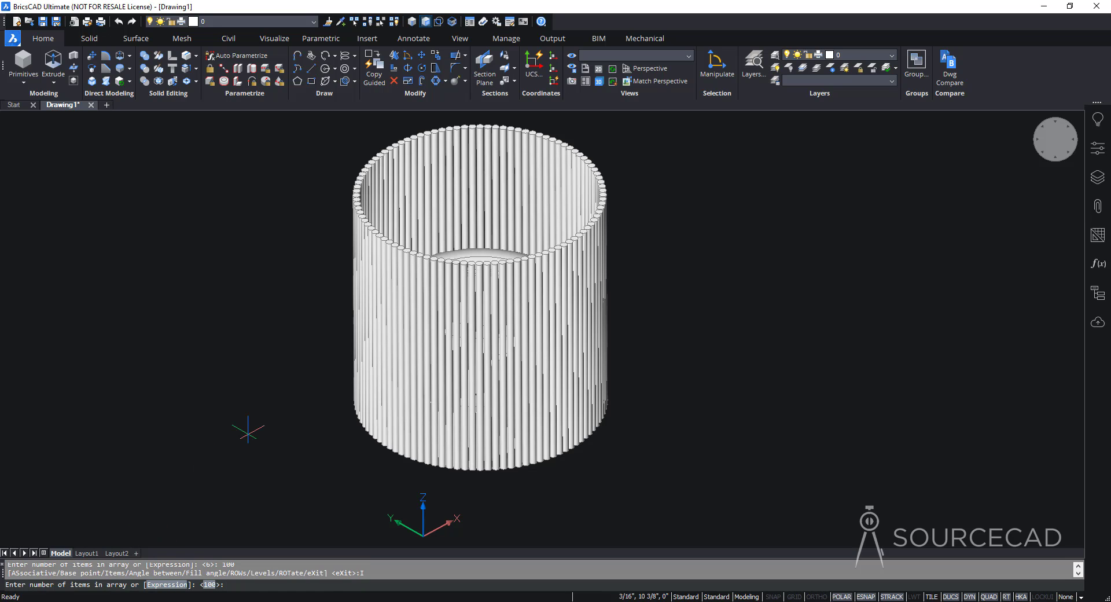
{"action": "type", "text": "80"}
{"action": "key", "text": "Return"}
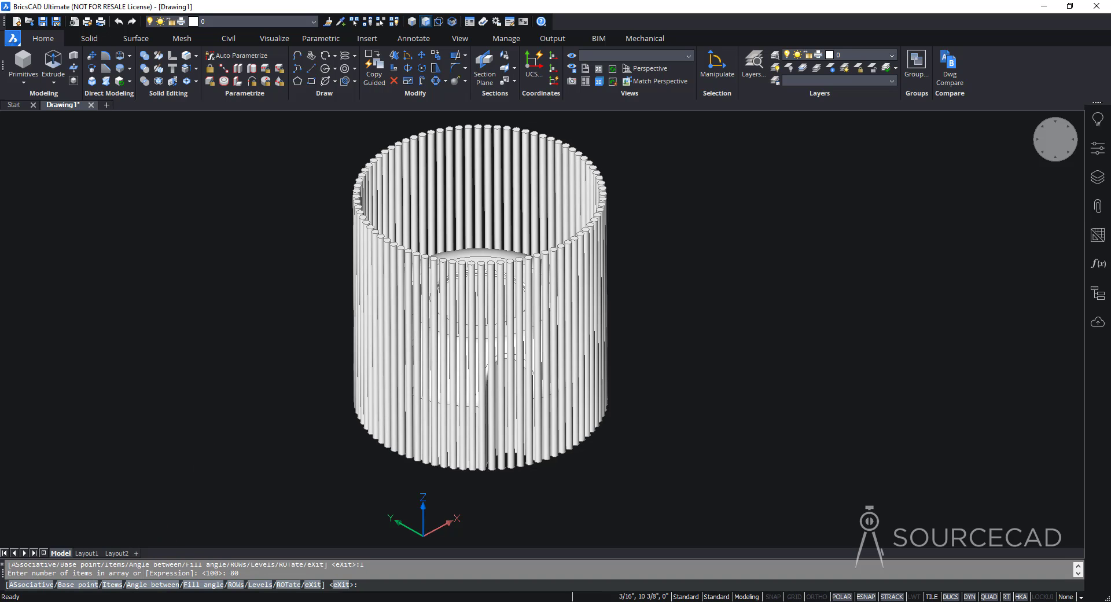
{"action": "middle_click_drag", "start_coordinate": [405, 498], "coordinate": [448, 376], "text": "shift"}
{"action": "scroll", "coordinate": [479, 384], "scroll_direction": "up", "scroll_amount": 3}
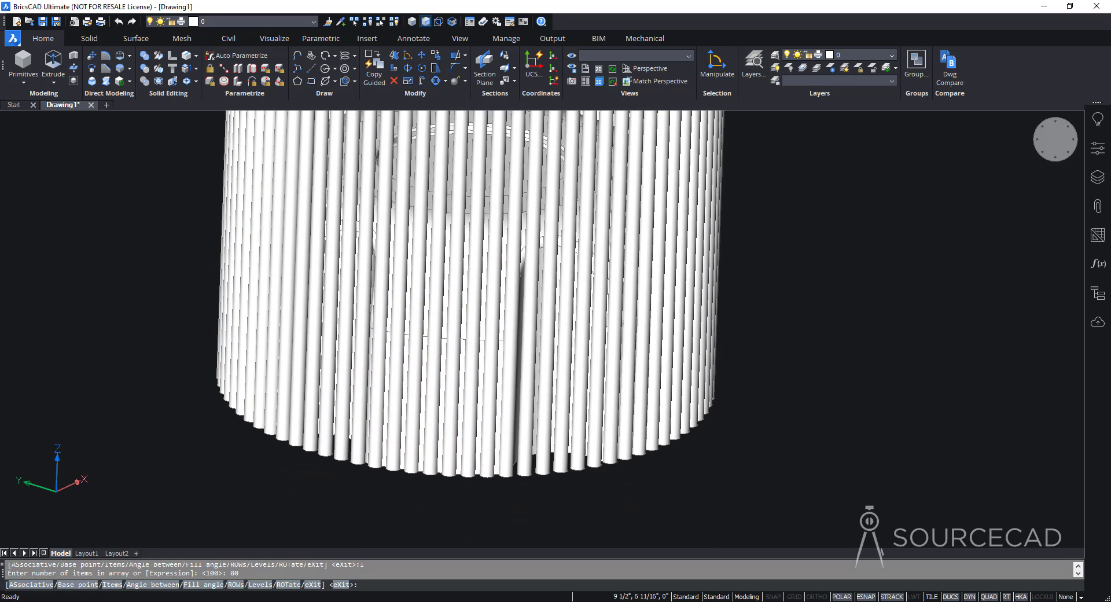
Try 75 items in the polar array of rods and check their spacing against the grip grooves
{"action": "left_click", "coordinate": [112, 584]}
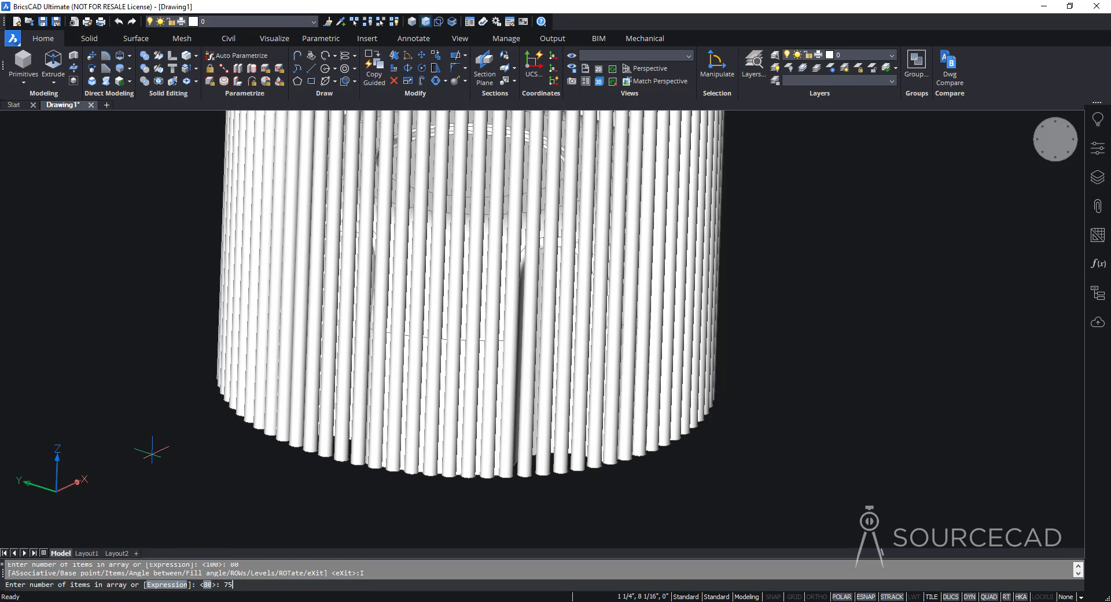
{"action": "key", "text": "Return"}
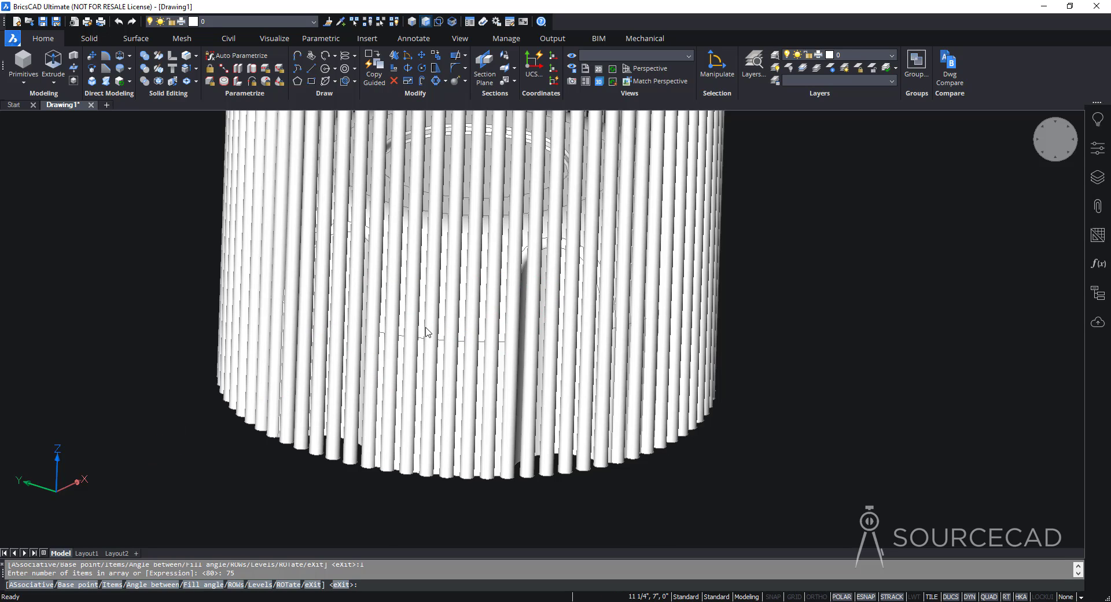
{"action": "middle_click_drag", "start_coordinate": [426, 329], "coordinate": [448, 324], "text": "shift"}
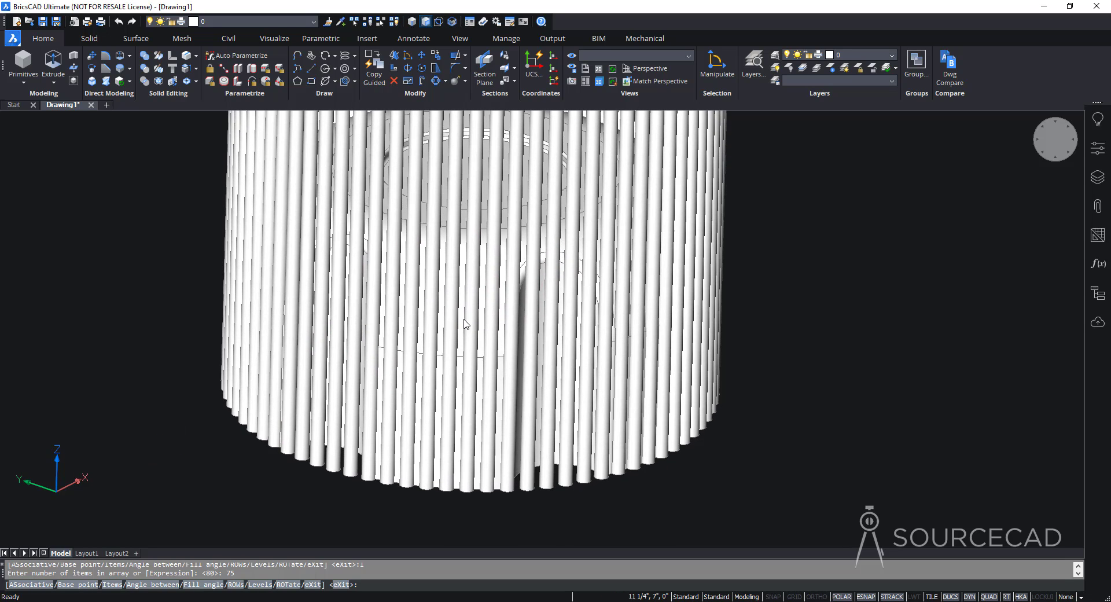
Set the number of items in the polar array of rods to 76 and finish the array
{"action": "left_click", "coordinate": [111, 584]}
{"action": "type", "text": "76"}
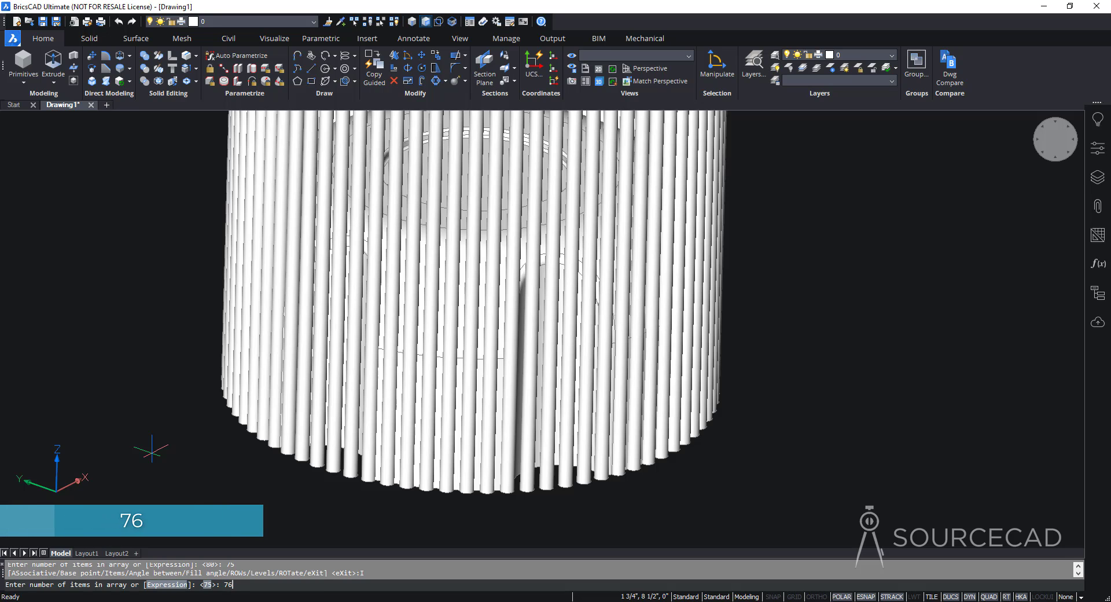
{"action": "key", "text": "Return"}
{"action": "middle_click_drag", "start_coordinate": [433, 360], "coordinate": [515, 387], "text": "shift"}
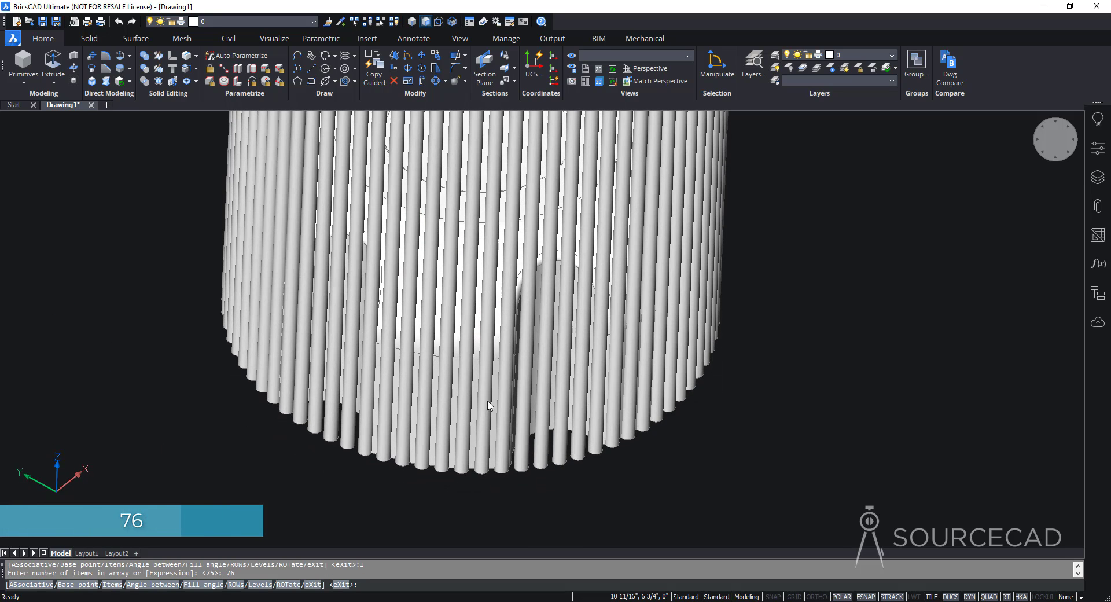
{"action": "key", "text": "Return"}
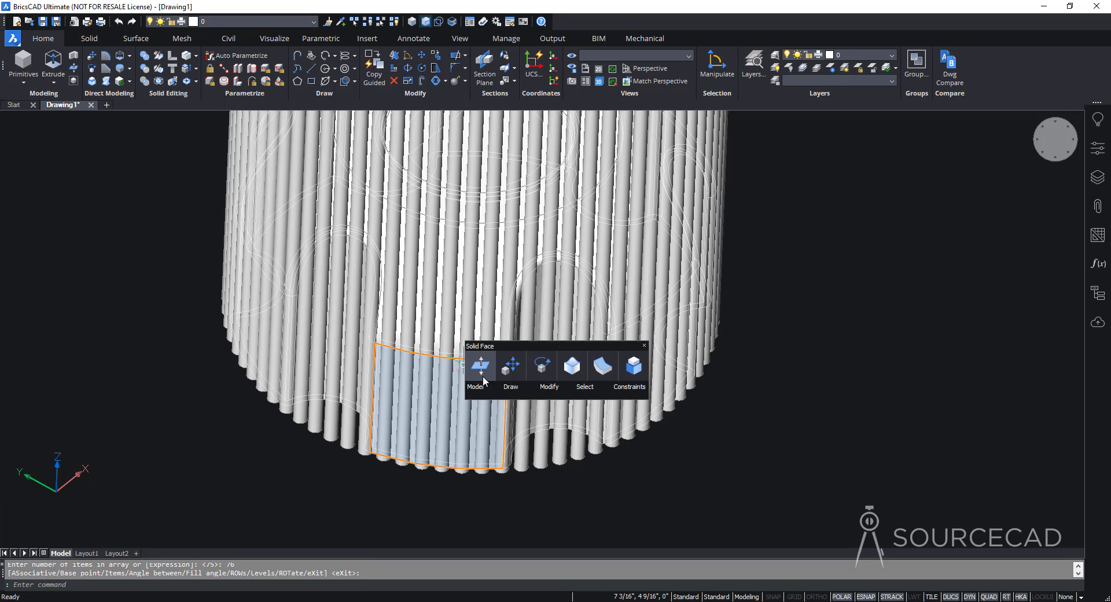
Subtract all 76 arrayed rods from the knob to cut fine vertical grooves along its outer edge, and inspect the result
{"action": "scroll", "coordinate": [828, 314], "scroll_direction": "up", "scroll_amount": 5}
{"action": "scroll", "coordinate": [820, 314], "scroll_direction": "down", "scroll_amount": 5}
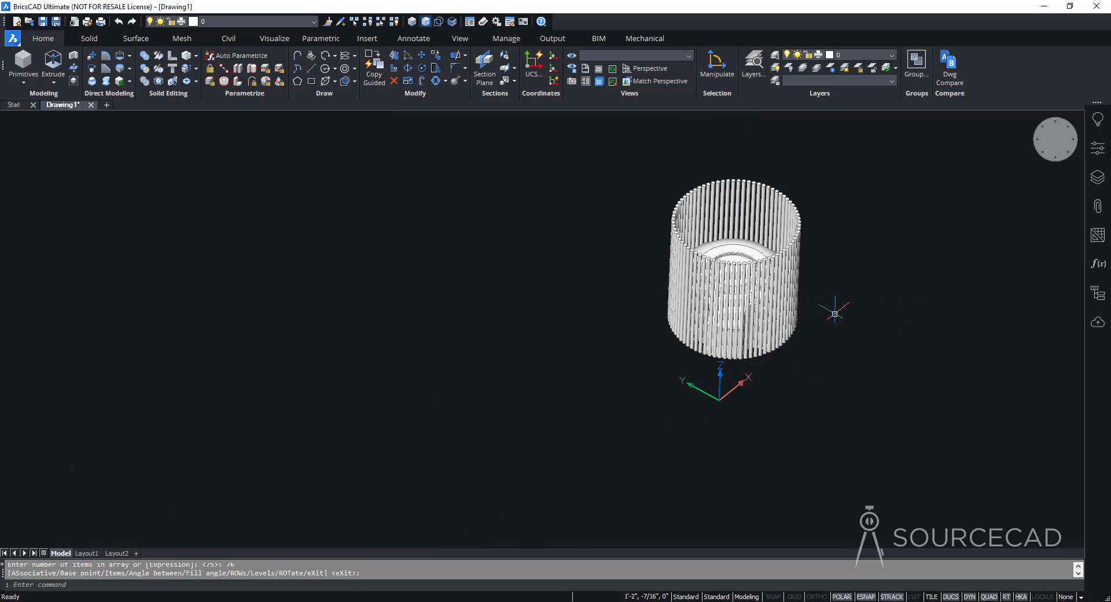
{"action": "middle_click_drag", "start_coordinate": [835, 311], "coordinate": [746, 266], "text": "shift"}
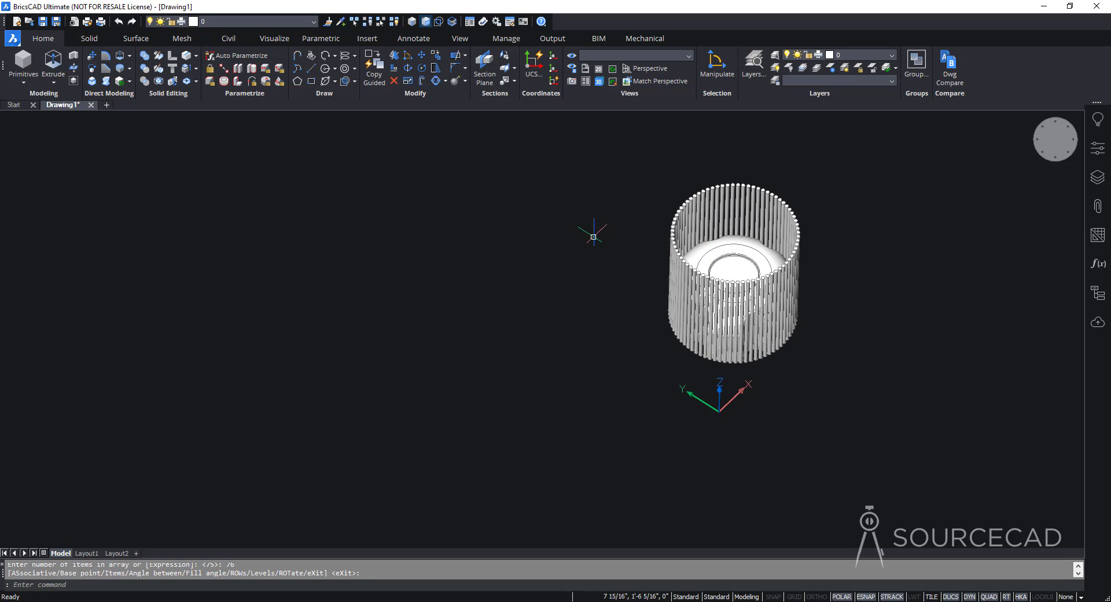
{"action": "left_click", "coordinate": [145, 69]}
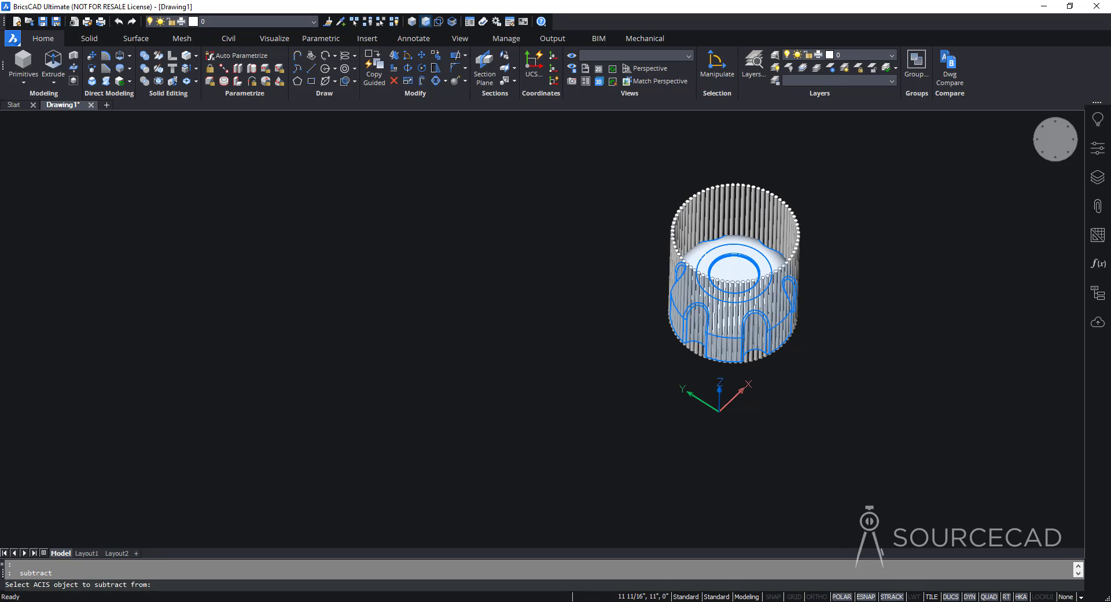
{"action": "left_click", "coordinate": [709, 276]}
{"action": "key", "text": "Return"}
{"action": "middle_click_drag", "start_coordinate": [612, 241], "coordinate": [809, 231], "text": "shift"}
{"action": "left_click", "coordinate": [809, 231]}
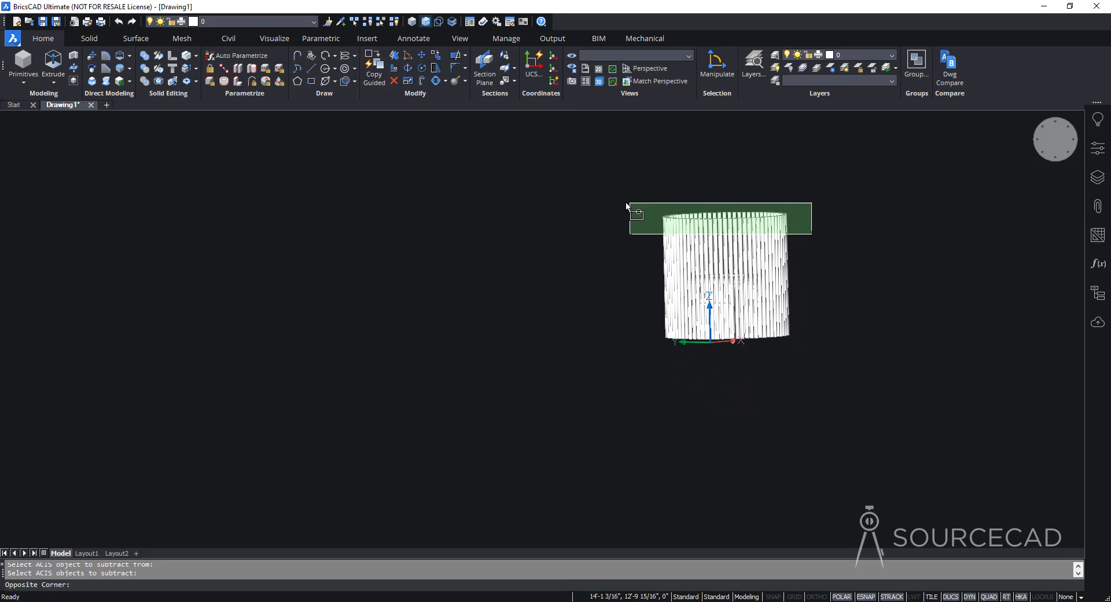
{"action": "left_click", "coordinate": [596, 197]}
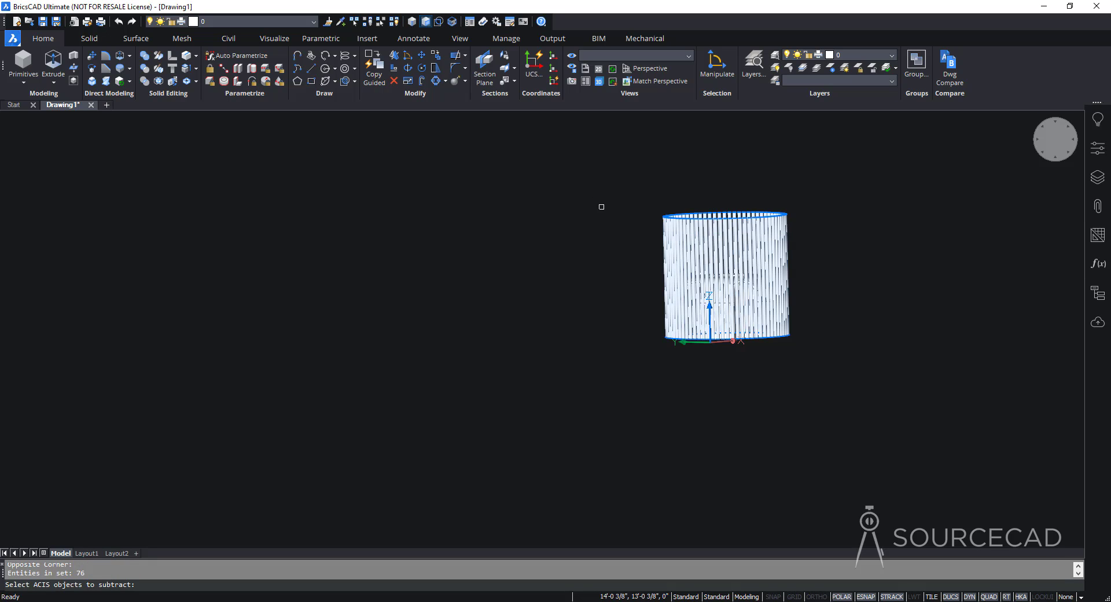
{"action": "key", "text": "Return"}
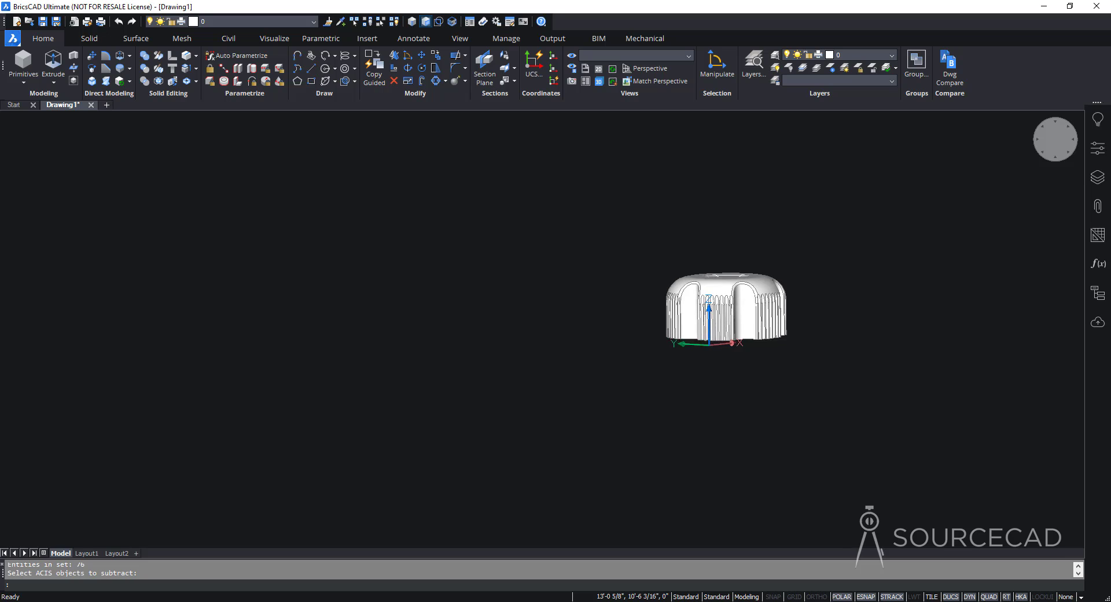
{"action": "scroll", "coordinate": [710, 351], "scroll_direction": "up", "scroll_amount": 6}
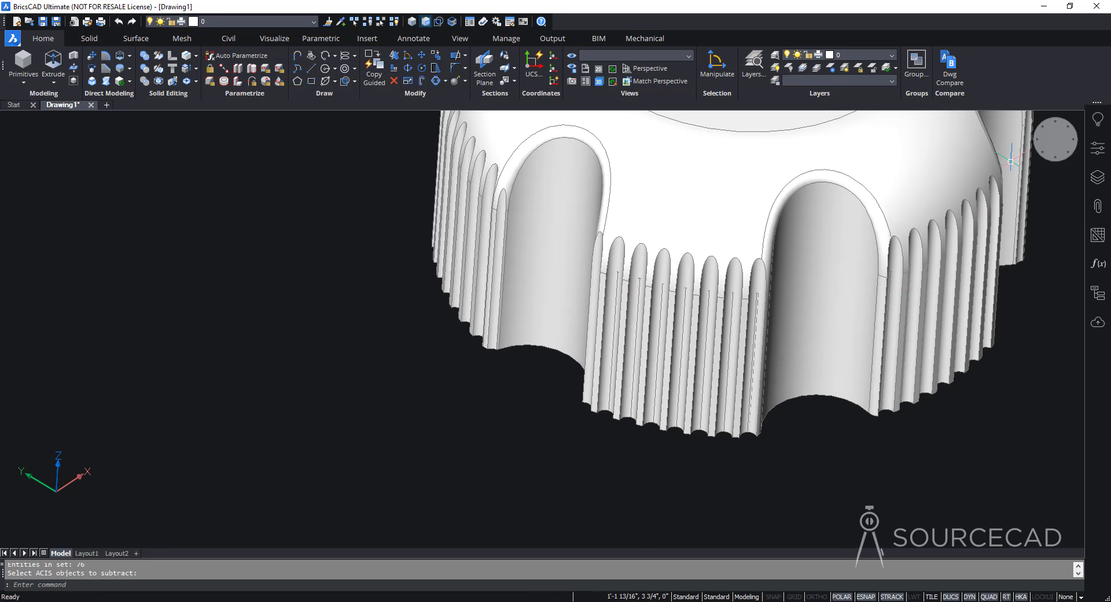
{"action": "middle_click_drag", "start_coordinate": [710, 351], "coordinate": [671, 233], "text": "shift"}
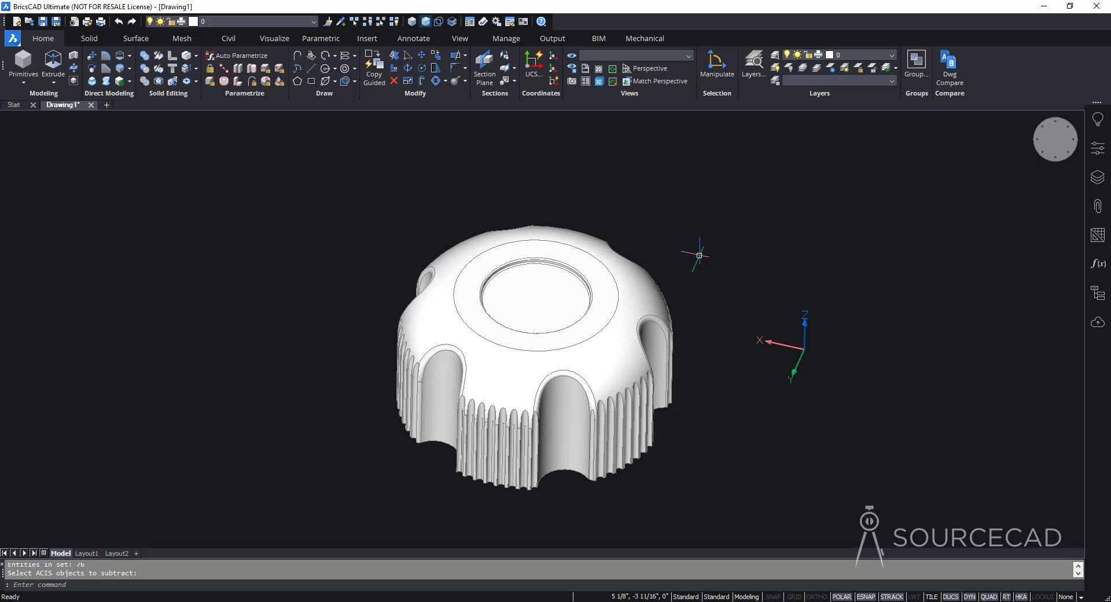